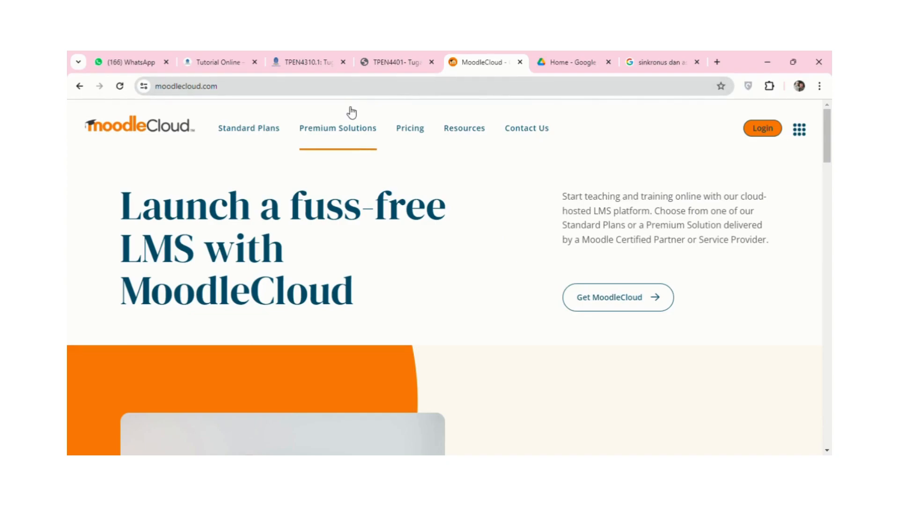
Step: Log in to the MoodleCloud customer portal with the prefilled details and open the Moodle site listed there
{"action": "left_click", "coordinate": [767, 131]}
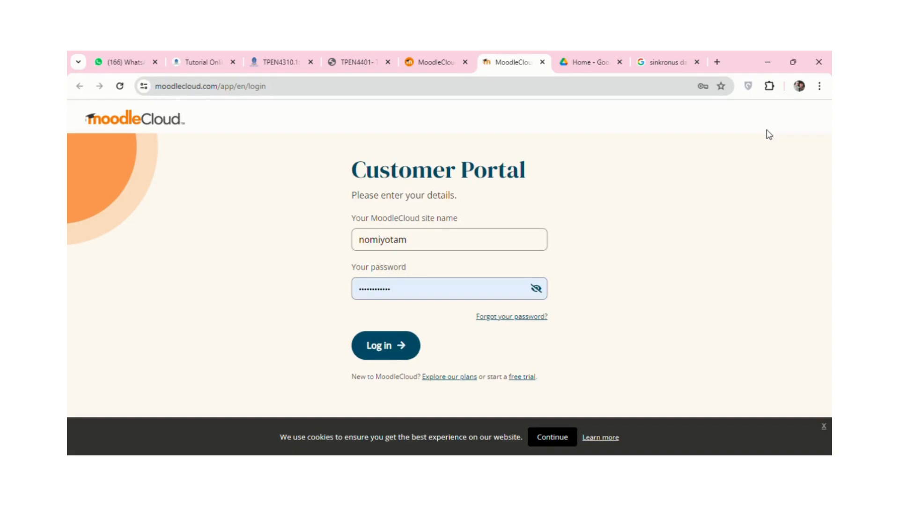
{"action": "left_click", "coordinate": [390, 346]}
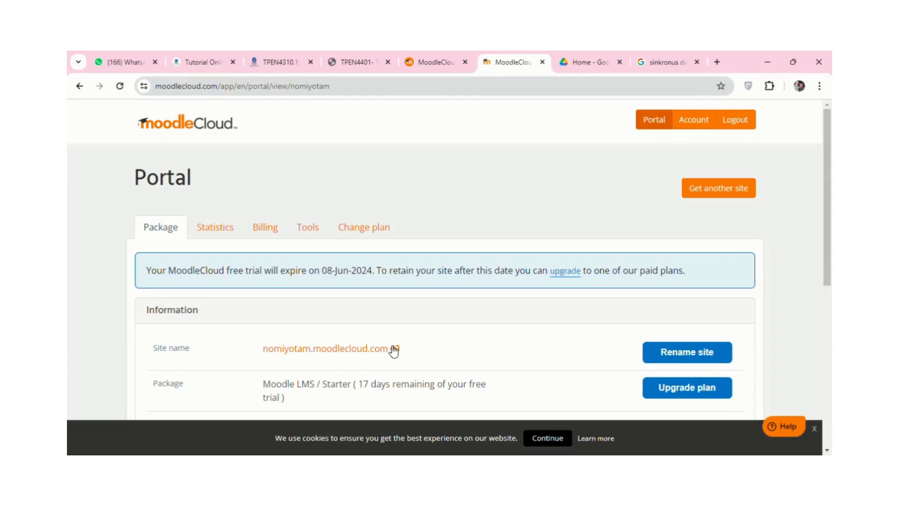
{"action": "left_click", "coordinate": [323, 352]}
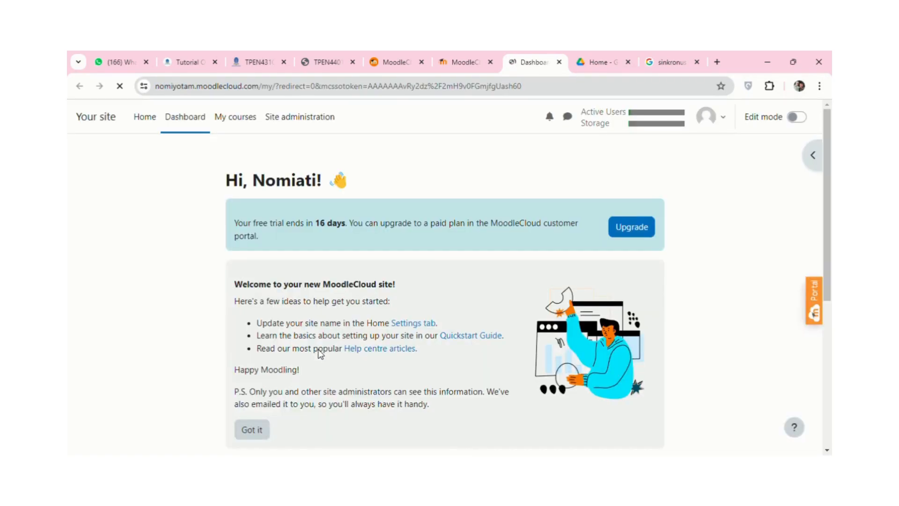
Step: Turn on edit mode for the dashboard and set the site language to Bahasa Indonesia (id)
{"action": "left_click", "coordinate": [799, 122]}
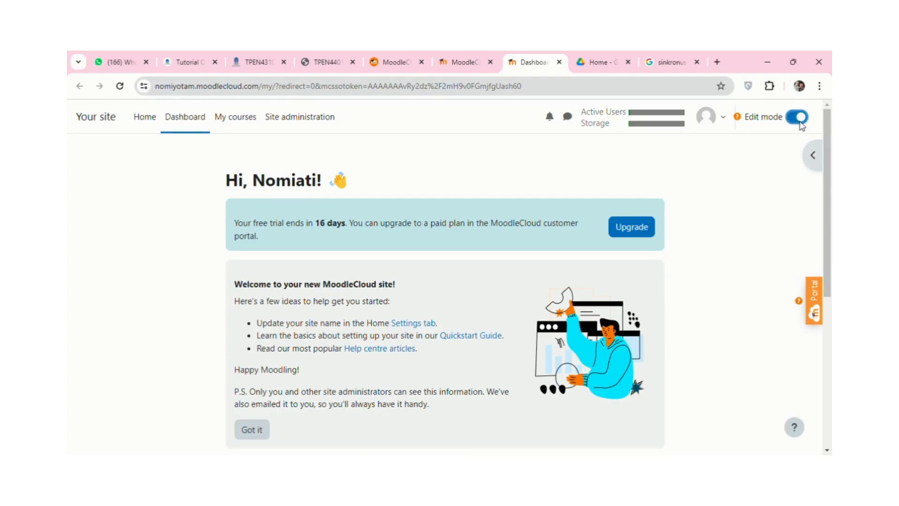
{"action": "left_click", "coordinate": [712, 130]}
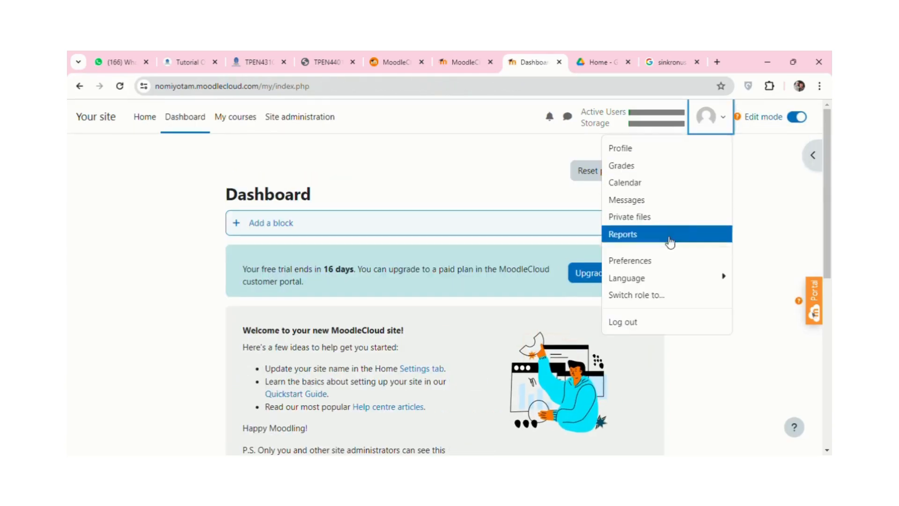
{"action": "left_click", "coordinate": [664, 278]}
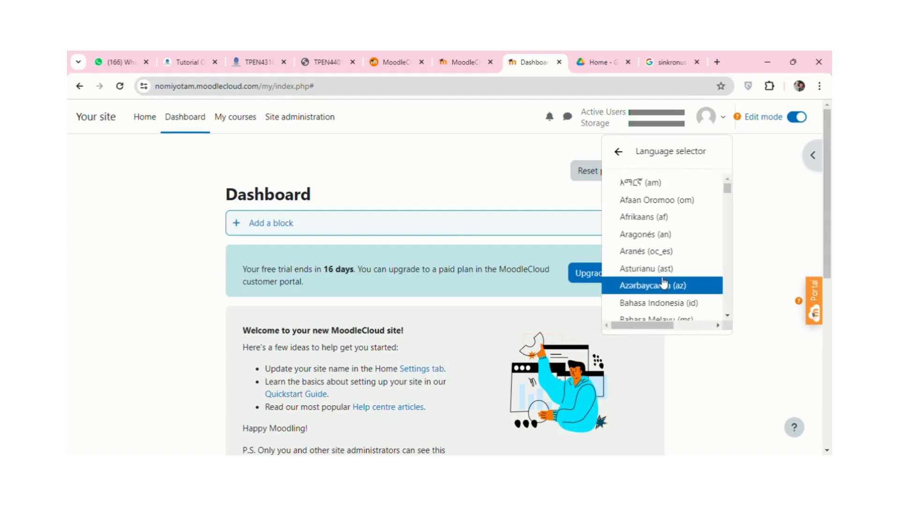
{"action": "left_click", "coordinate": [666, 302]}
Step: Open the course Belajar Daring Kelas 5B SDN 005 Malinau Barat and its Kehadiran activity under Daur Air/Siklus Air
{"action": "left_click_drag", "start_coordinate": [831, 195], "coordinate": [828, 335]}
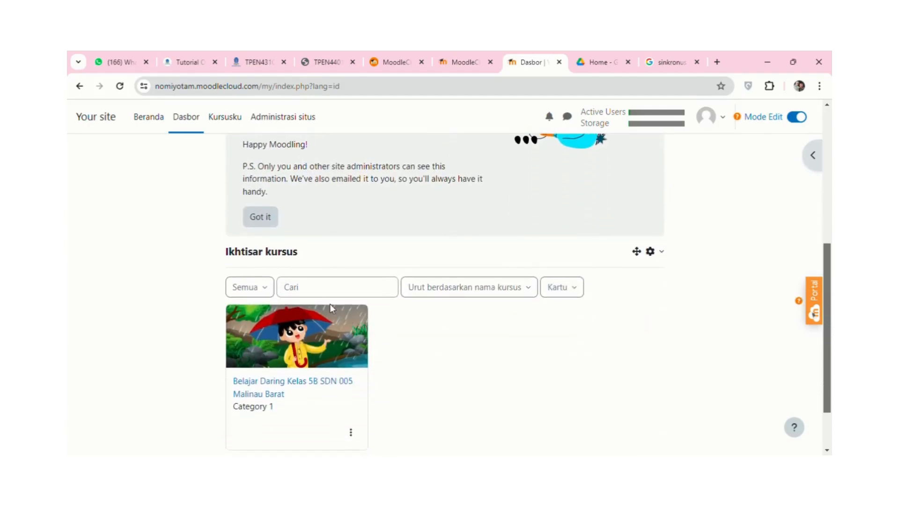
{"action": "left_click", "coordinate": [305, 346]}
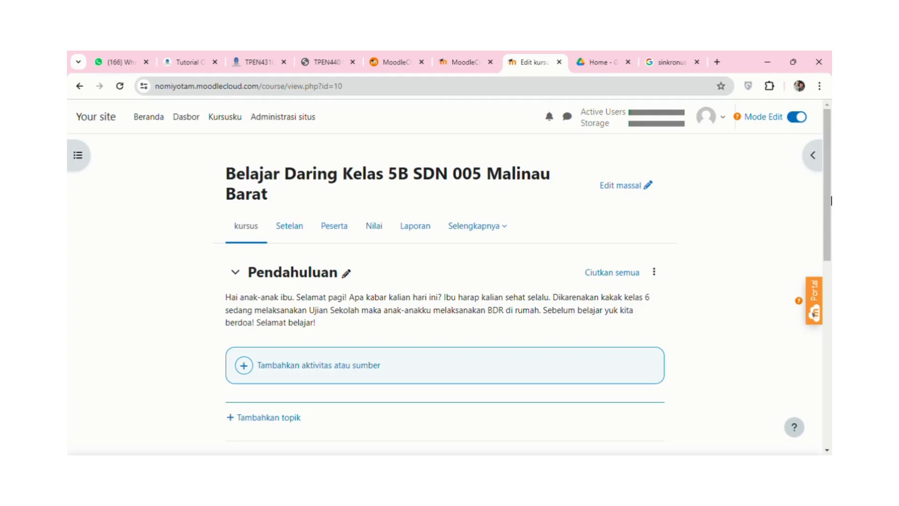
{"action": "left_click_drag", "start_coordinate": [829, 199], "coordinate": [818, 323]}
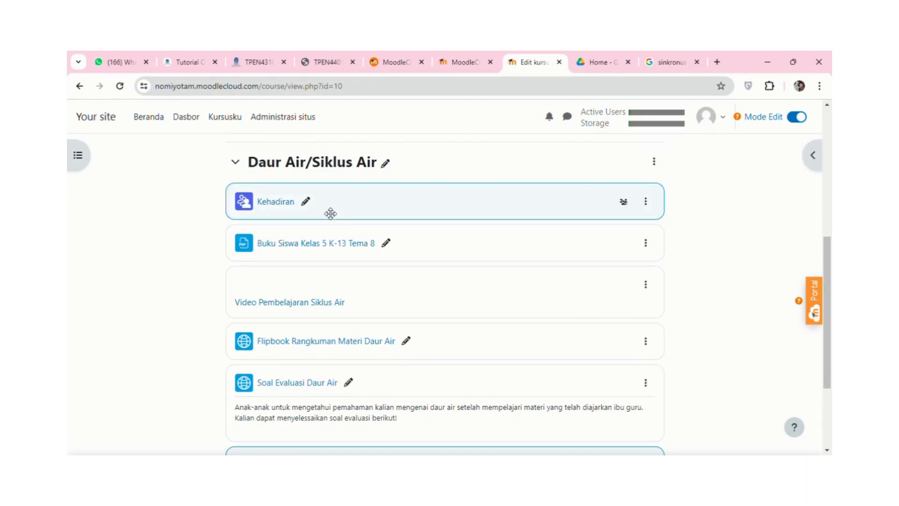
{"action": "left_click", "coordinate": [289, 203]}
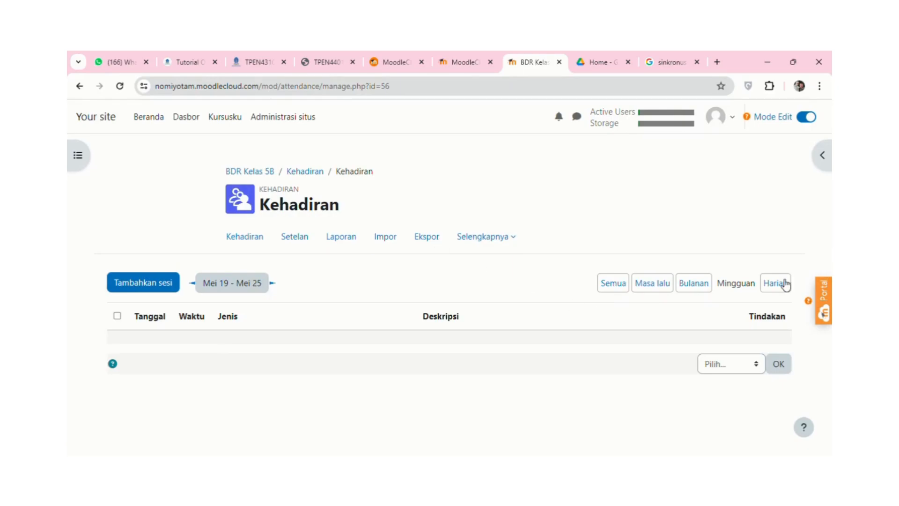
Step: Show the attendance sessions in daily view for 27 May 2024 and try to confirm without choosing an action
{"action": "left_click", "coordinate": [775, 283]}
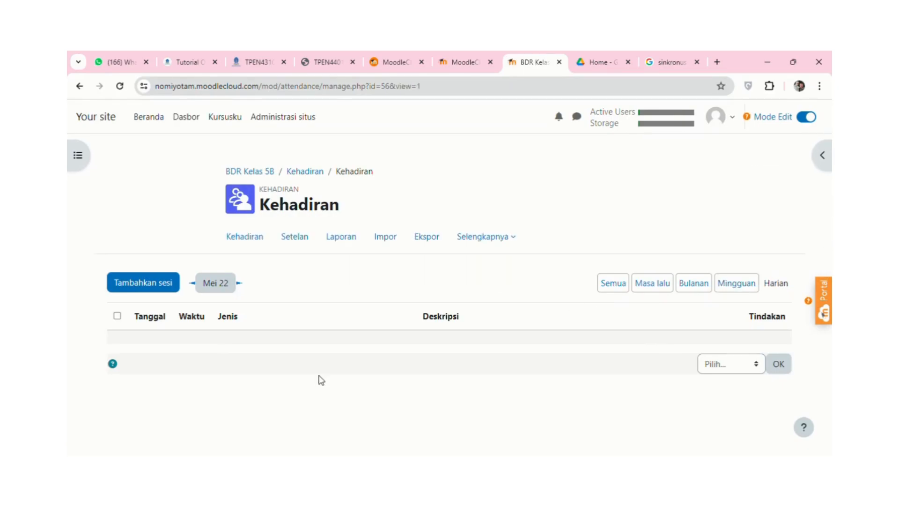
{"action": "left_click", "coordinate": [223, 292]}
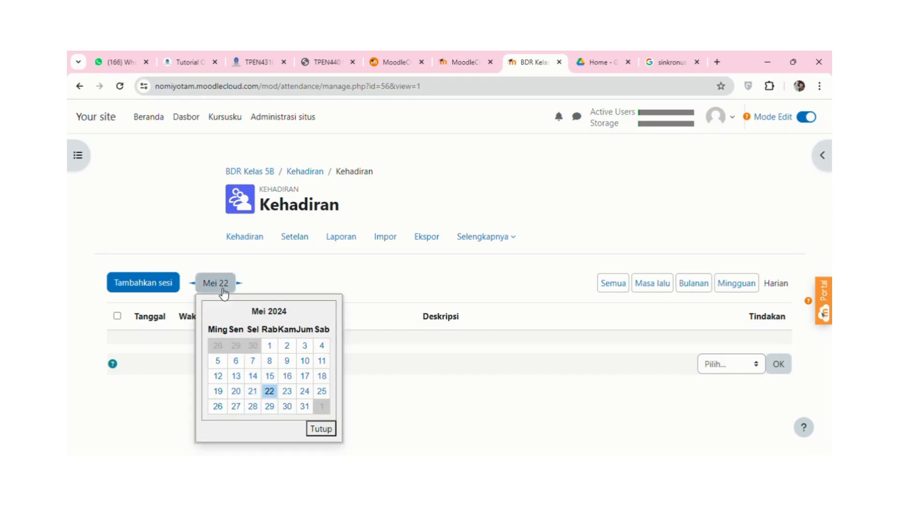
{"action": "left_click", "coordinate": [237, 406]}
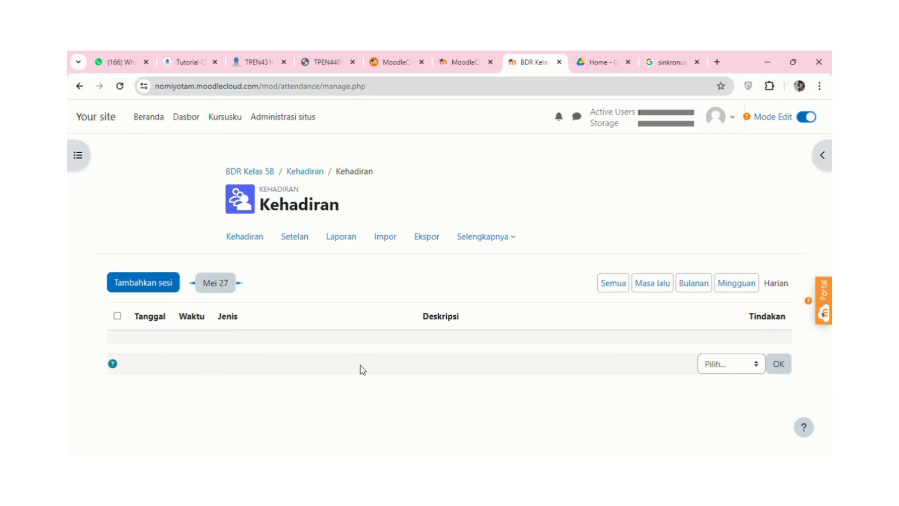
{"action": "left_click", "coordinate": [778, 368]}
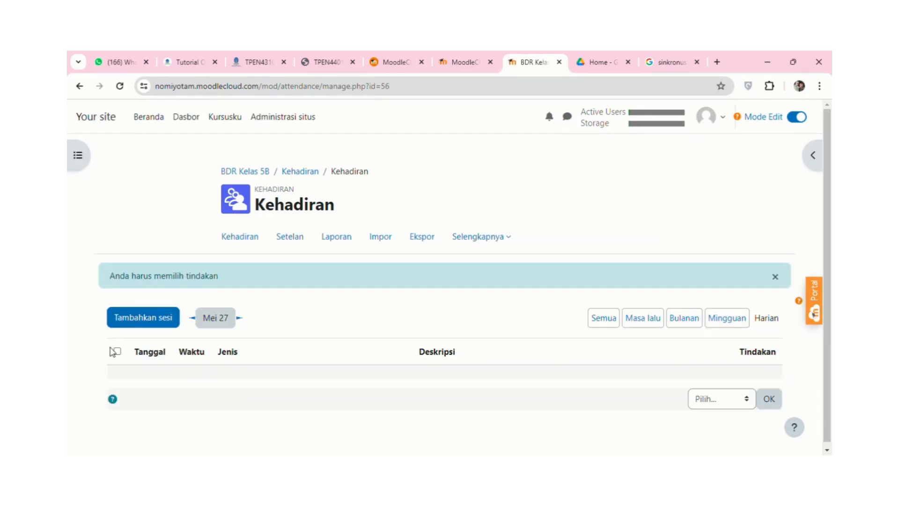
Step: Start a new attendance session dated 27 Mei 2024 with a start time of 08:00
{"action": "left_click", "coordinate": [127, 319]}
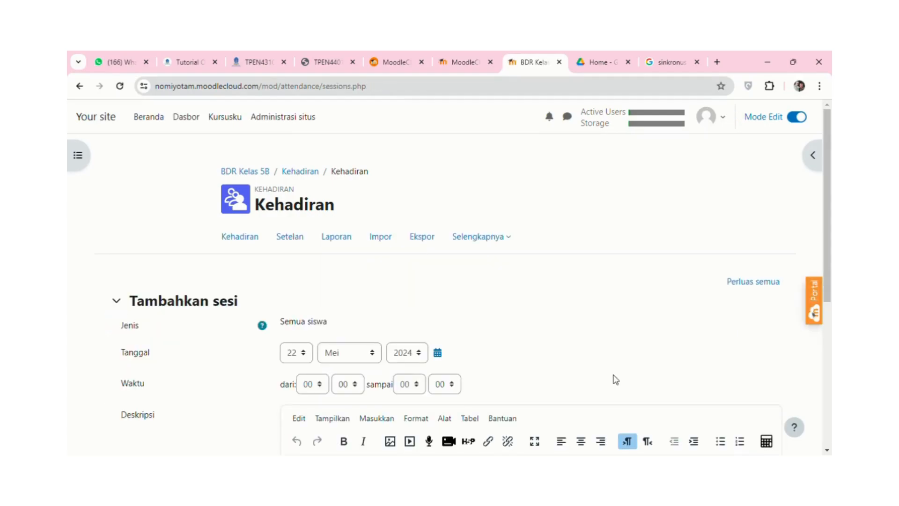
{"action": "scroll", "coordinate": [468, 211], "scroll_direction": "down", "scroll_amount": 2}
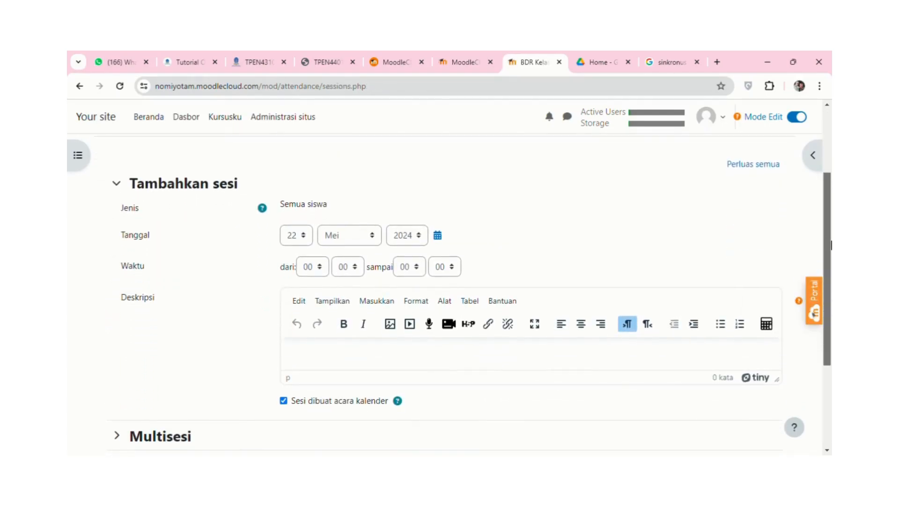
{"action": "left_click", "coordinate": [296, 236]}
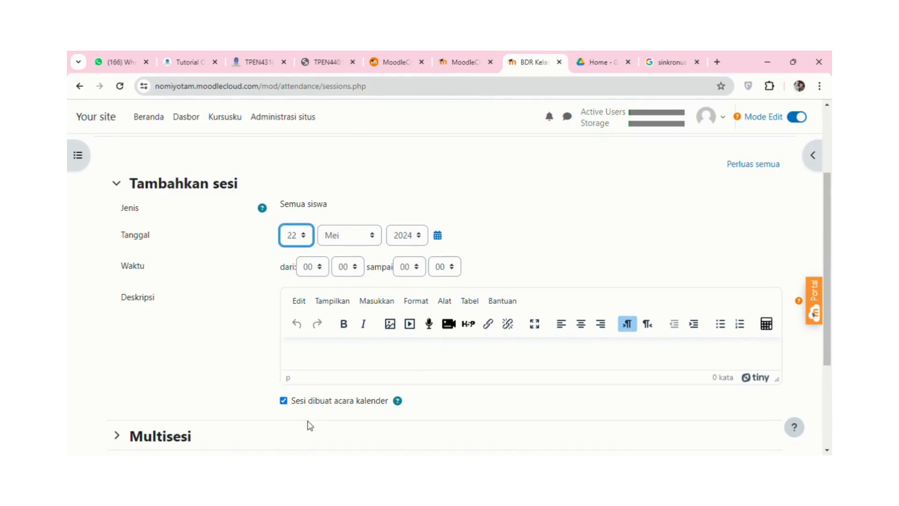
{"action": "left_click", "coordinate": [295, 429]}
{"action": "left_click", "coordinate": [308, 269]}
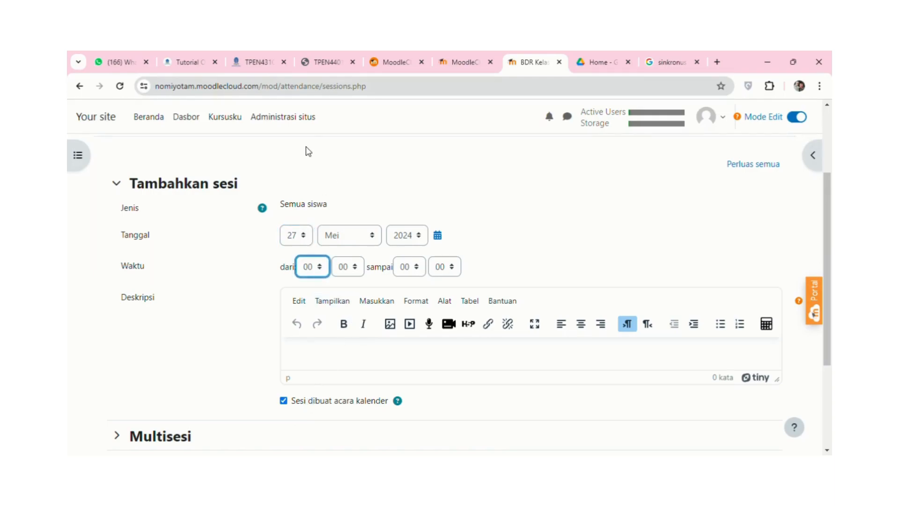
{"action": "left_click", "coordinate": [404, 269]}
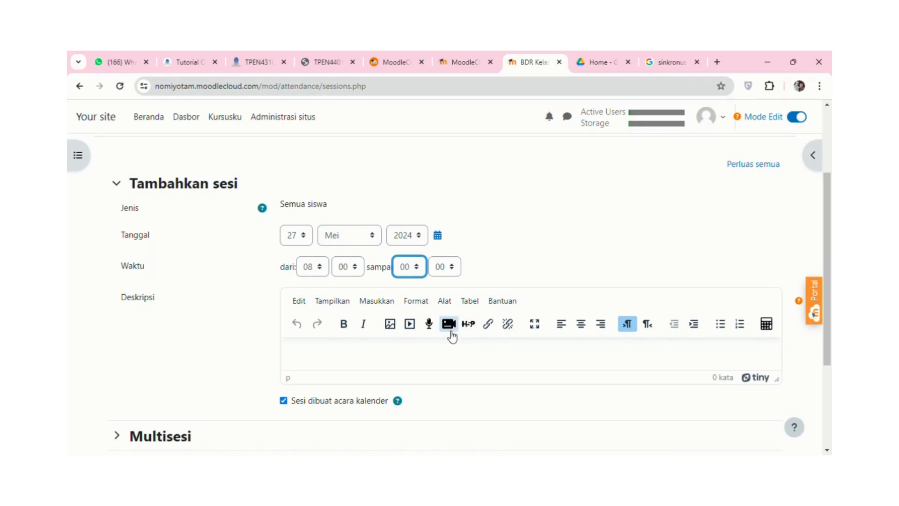
Step: Enter the session description "Hallo anak-anak! Sebelum belajar, yuk isi dulu absennya!"
{"action": "left_click", "coordinate": [425, 351]}
{"action": "type", "text": "hi"}
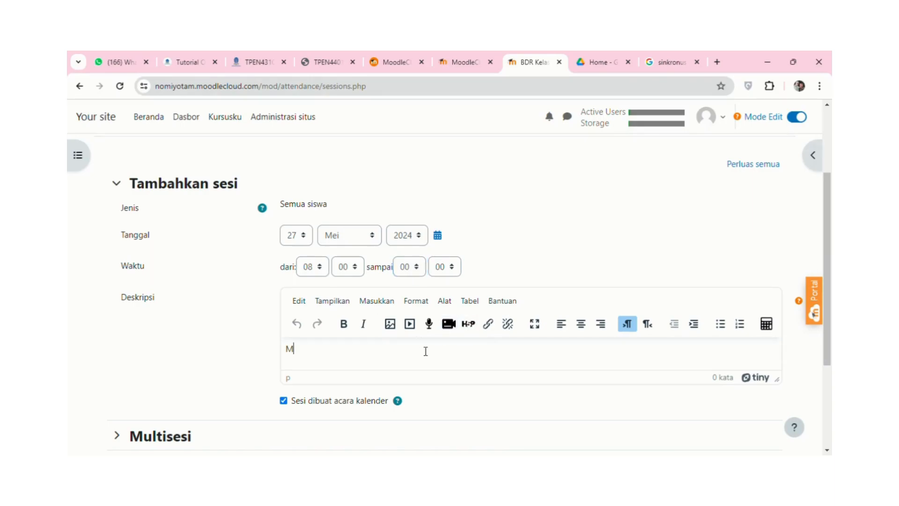
{"action": "key", "text": "BackSpace"}
{"action": "key", "text": "BackSpace"}
{"action": "type", "text": "Hallo anak-anak"}
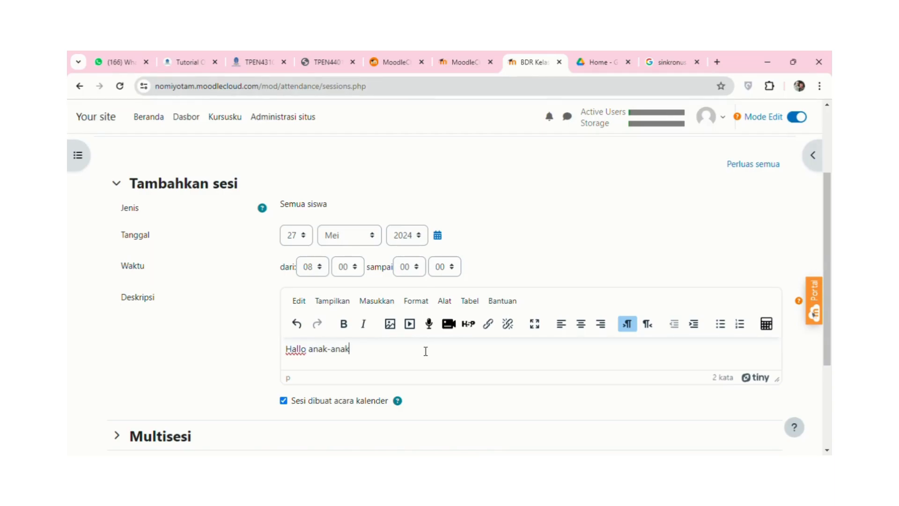
{"action": "type", "text": "! Sebelum belajar, yuk"}
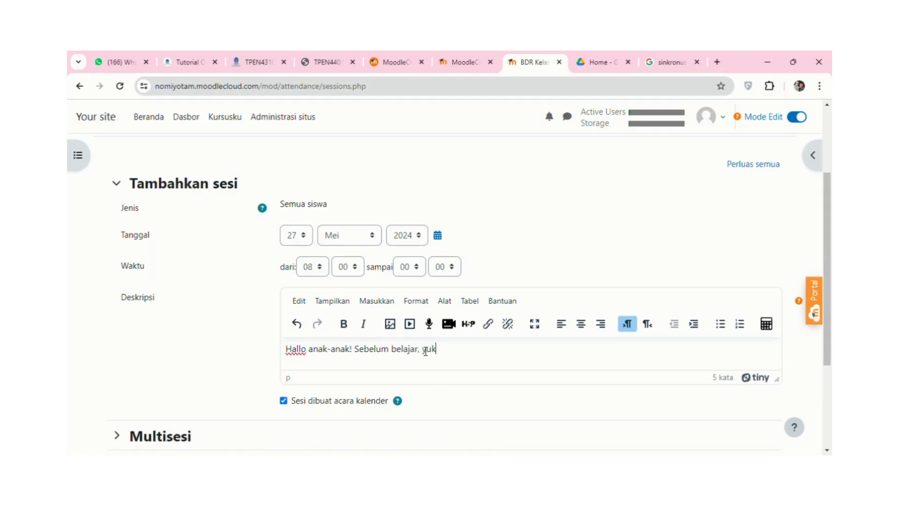
{"action": "type", "text": " isi dulu absennya"}
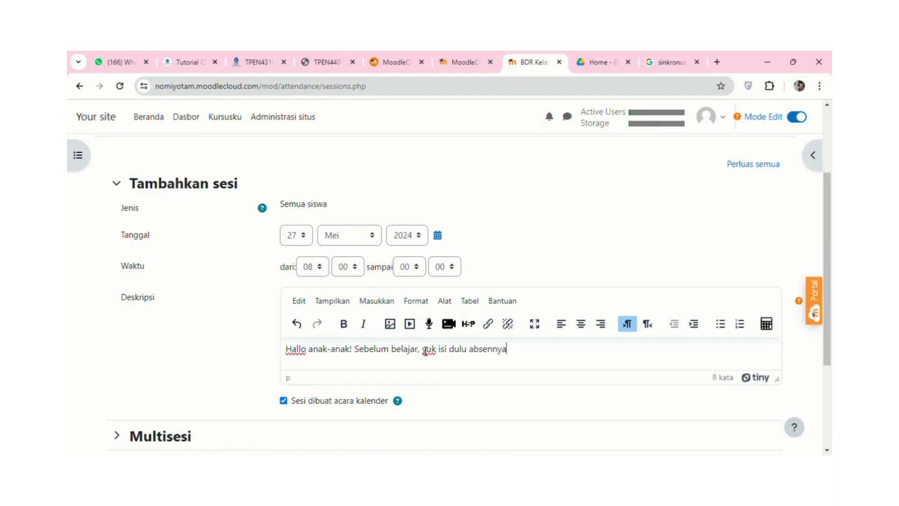
{"action": "type", "text": "!"}
Step: Expand the Multisesi settings without enabling repetition and try to add the session
{"action": "scroll", "coordinate": [831, 352], "scroll_direction": "down", "scroll_amount": 3}
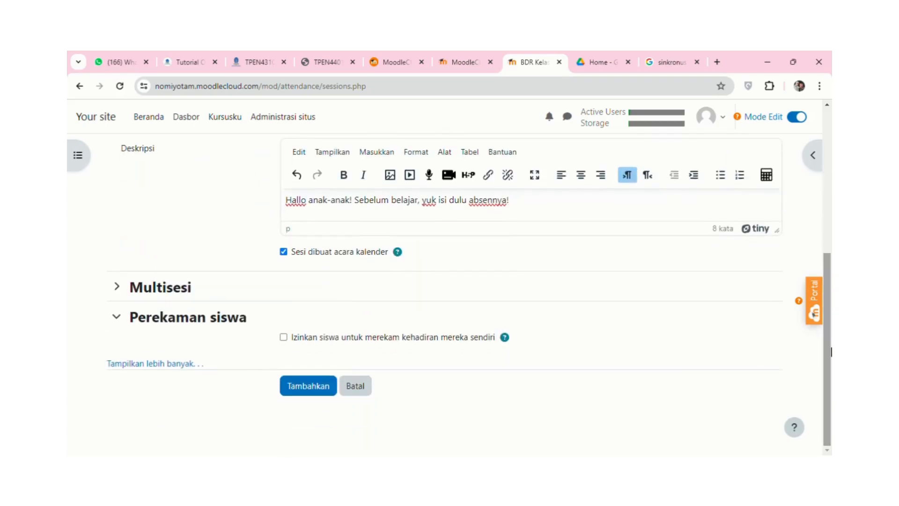
{"action": "left_click", "coordinate": [166, 295]}
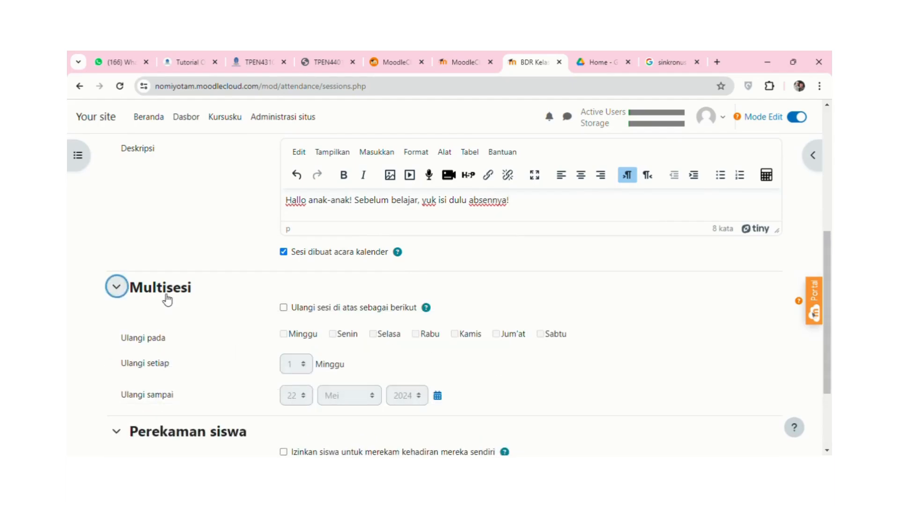
{"action": "left_click_drag", "start_coordinate": [826, 336], "coordinate": [824, 388]}
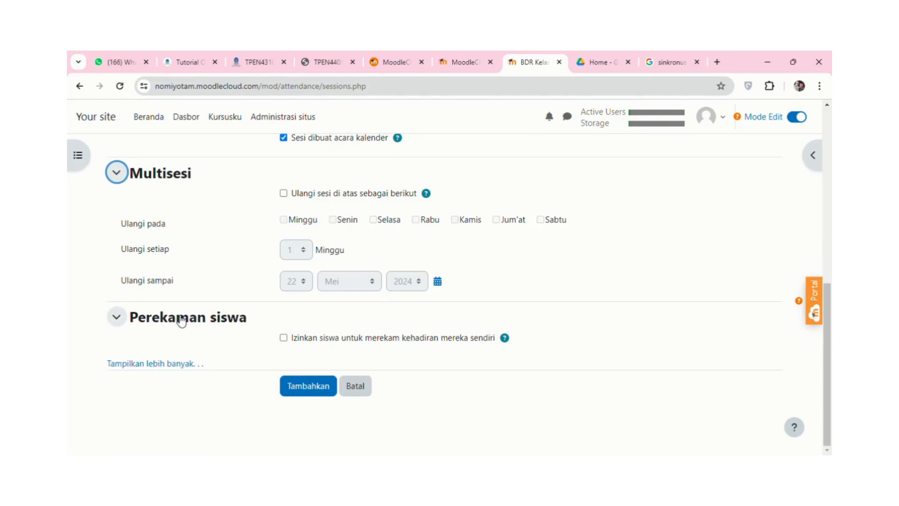
{"action": "left_click", "coordinate": [313, 390]}
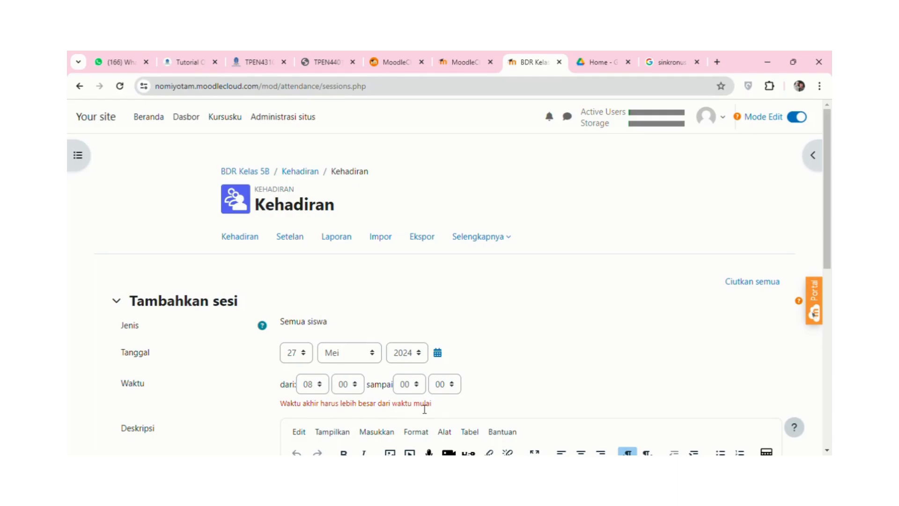
Step: Set the session's end time to 23:00 and add the session to the attendance activity
{"action": "left_click", "coordinate": [409, 390]}
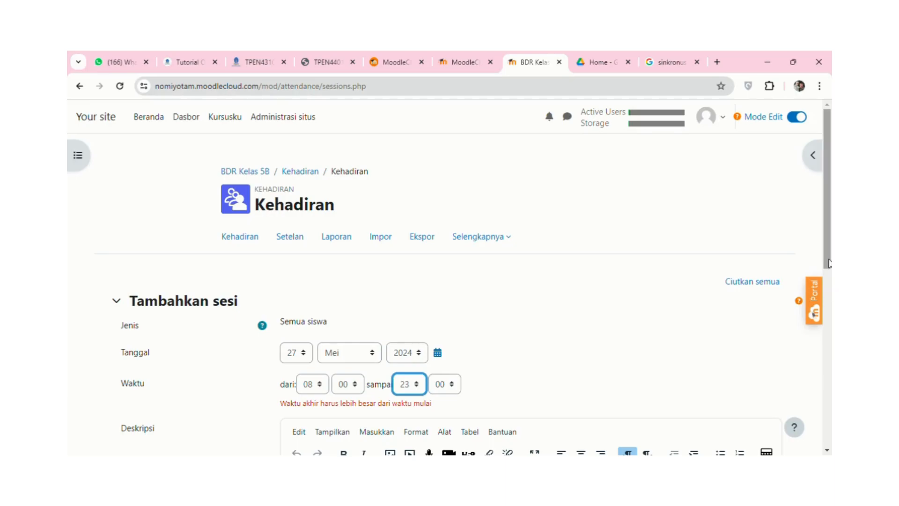
{"action": "scroll", "coordinate": [832, 294], "scroll_direction": "down", "scroll_amount": 10}
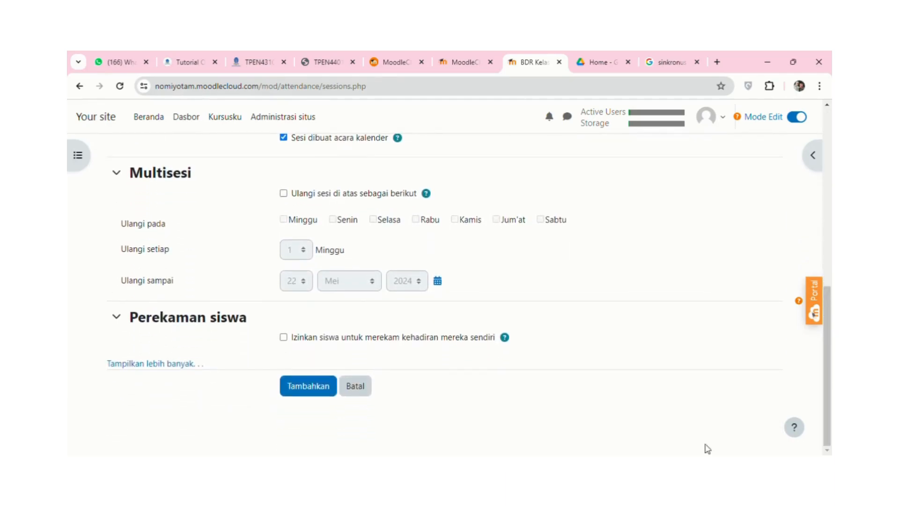
{"action": "left_click", "coordinate": [318, 392]}
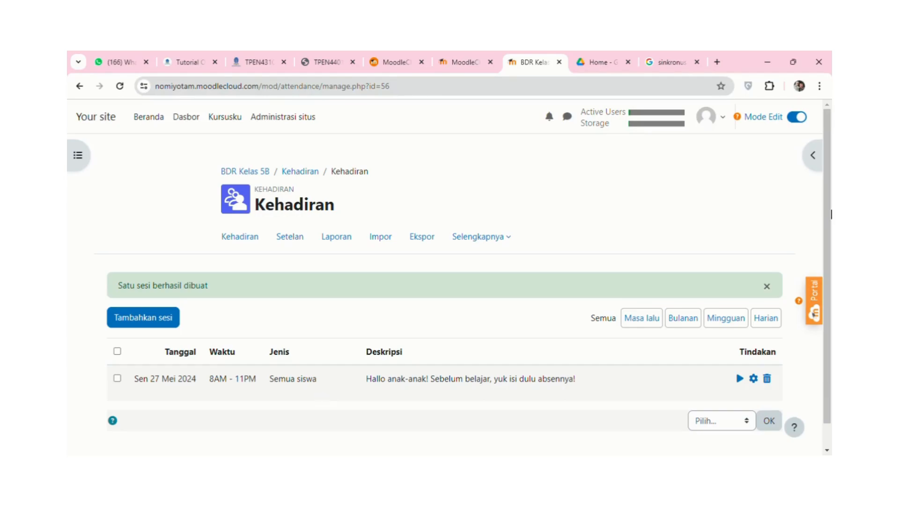
Step: Select the 27 Mei 2024 session and try to confirm without choosing a bulk action
{"action": "scroll", "coordinate": [309, 355], "scroll_direction": "down", "scroll_amount": 1}
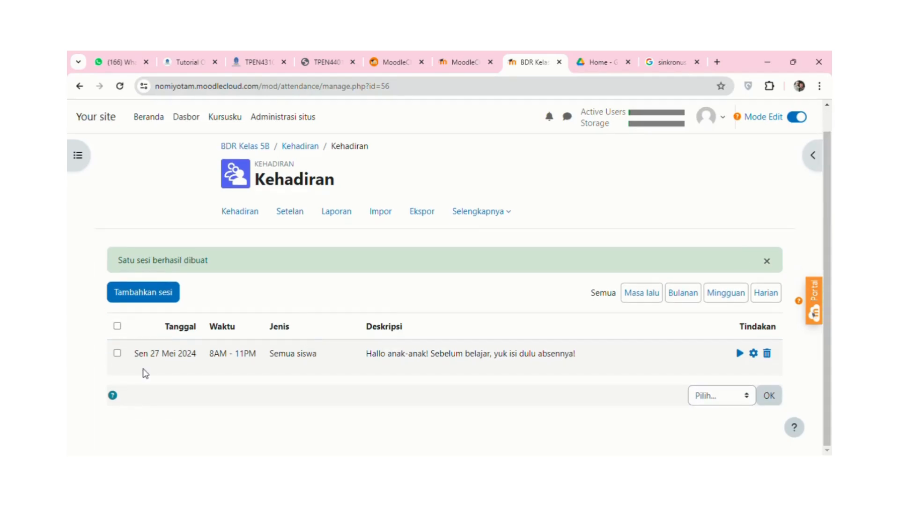
{"action": "left_click", "coordinate": [117, 353]}
{"action": "left_click", "coordinate": [774, 403]}
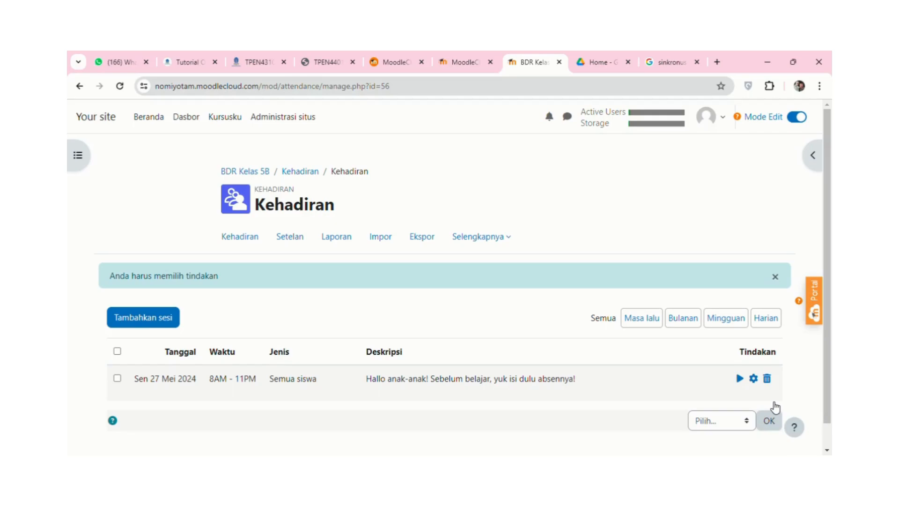
{"action": "left_click", "coordinate": [770, 421]}
Step: Return to the BDR Kelas 5B course page and view the available actions for the Video Pembelajaran Siklus Air item
{"action": "left_click", "coordinate": [266, 174]}
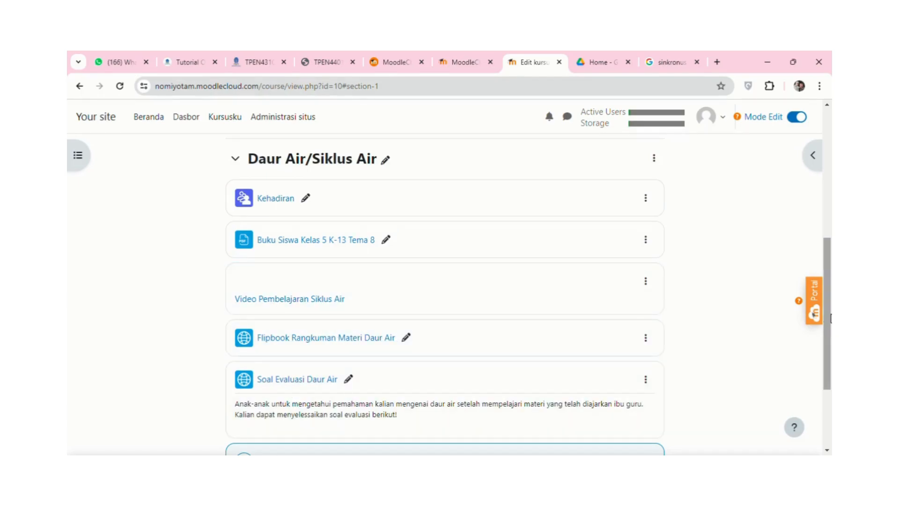
{"action": "scroll", "coordinate": [830, 319], "scroll_direction": "down", "scroll_amount": 3}
{"action": "scroll", "coordinate": [830, 318], "scroll_direction": "up", "scroll_amount": 2}
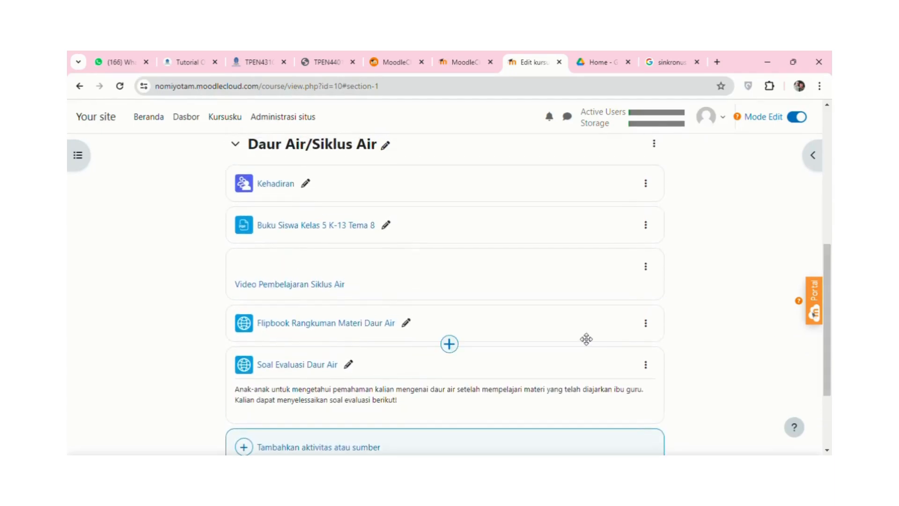
{"action": "left_click", "coordinate": [645, 267]}
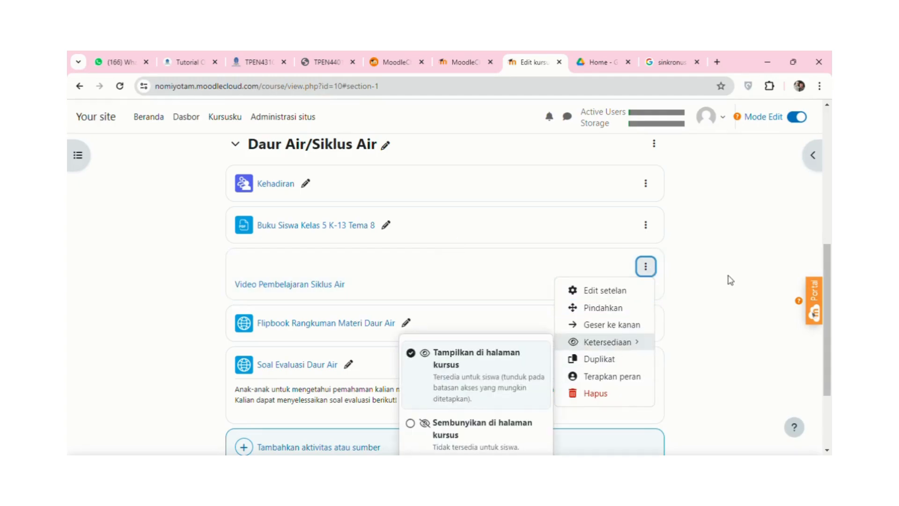
Step: Delete the Video Pembelajaran Siklus Air item from the Daur Air/Siklus Air section
{"action": "left_click", "coordinate": [721, 294]}
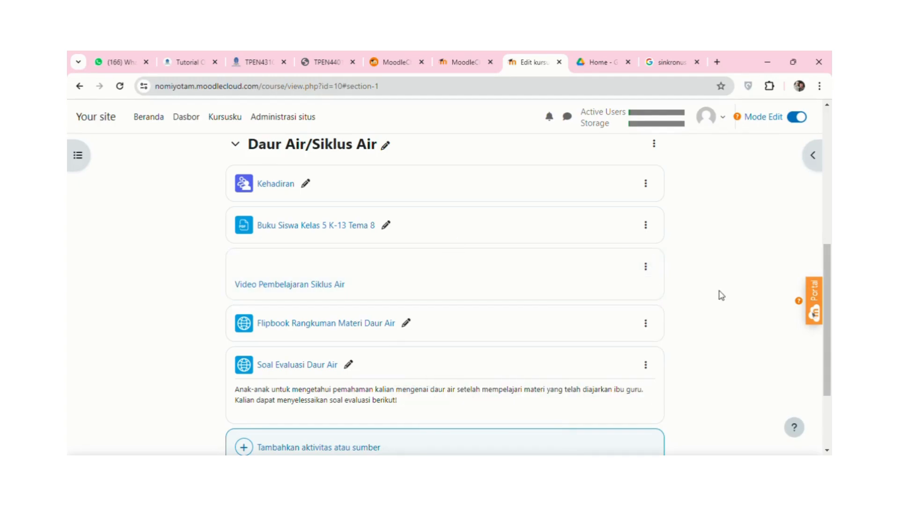
{"action": "left_click", "coordinate": [645, 267]}
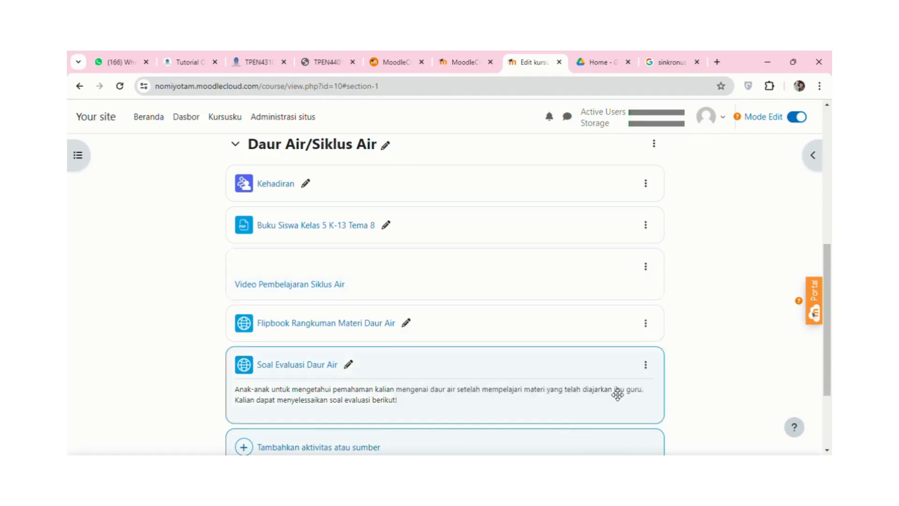
{"action": "left_click", "coordinate": [616, 395]}
{"action": "left_click", "coordinate": [565, 219]}
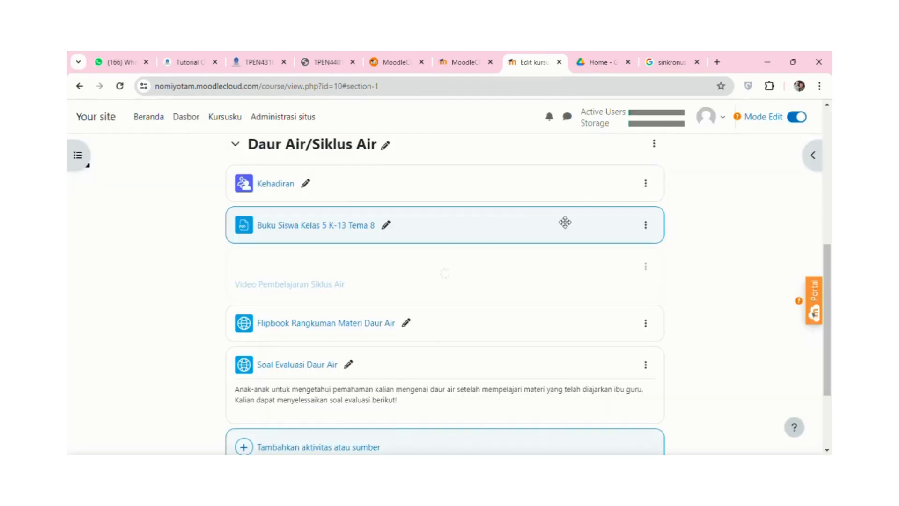
Step: Add a text and media area below Buku Siswa Kelas 5 K-13 Tema 8, titled Siklus Hidrologi/Siklus Air/Daur Air
{"action": "mouse_move", "coordinate": [452, 248]}
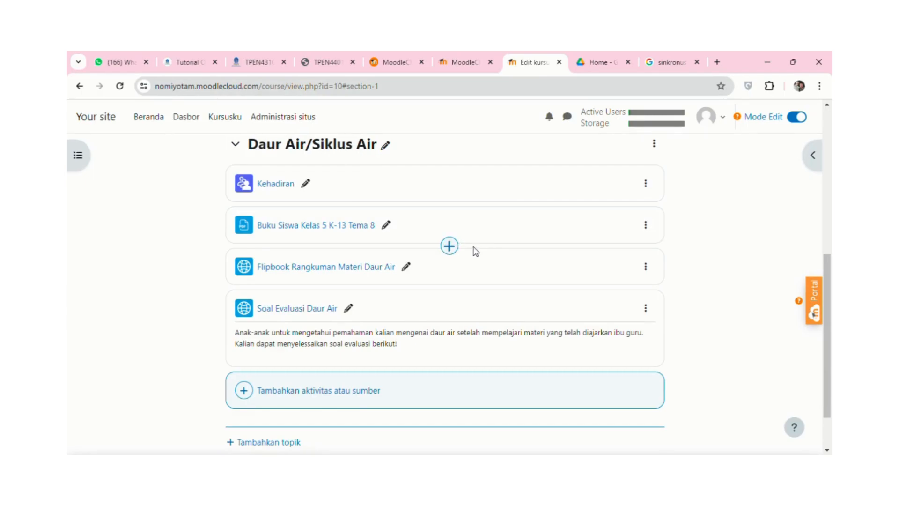
{"action": "left_click", "coordinate": [449, 245]}
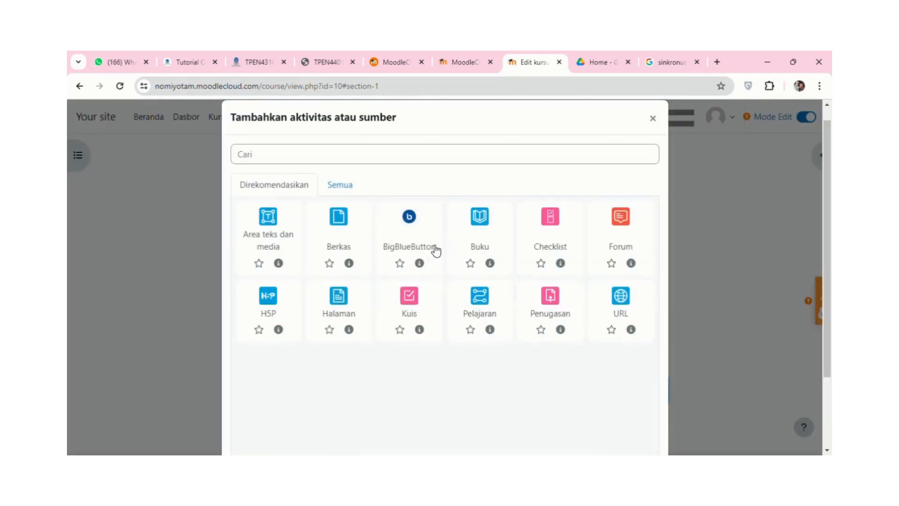
{"action": "left_click", "coordinate": [266, 234]}
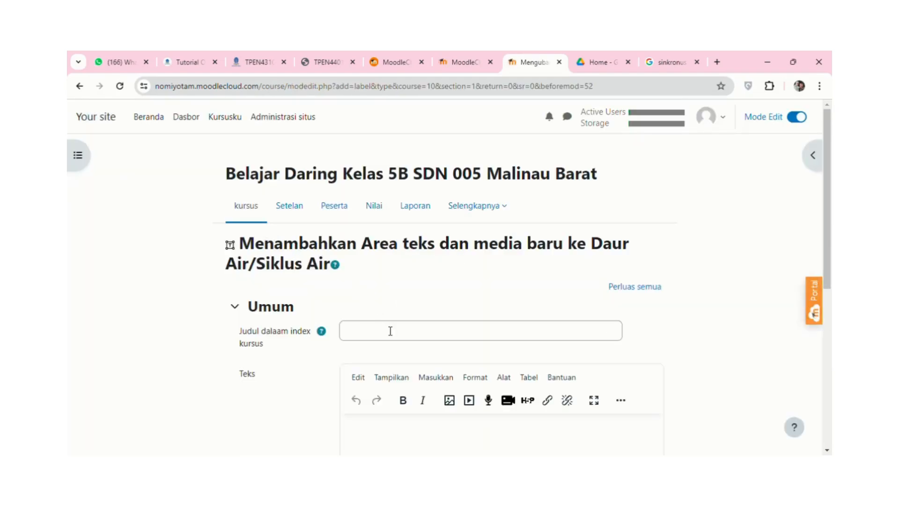
{"action": "left_click", "coordinate": [390, 331]}
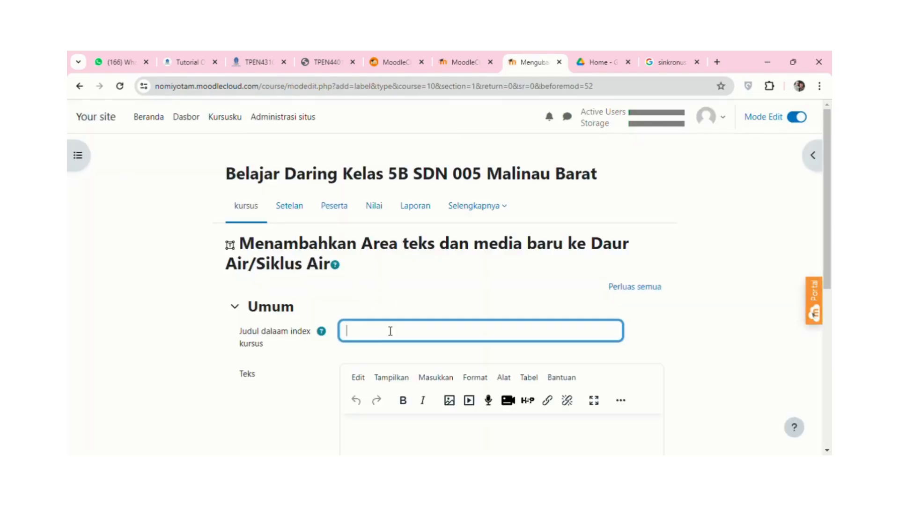
{"action": "type", "text": "Siklus Hidrologi/Siklus Air"}
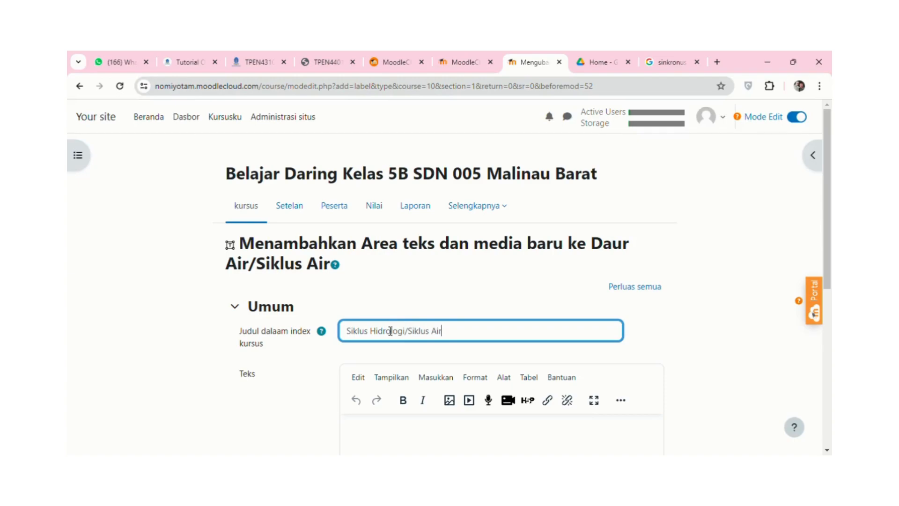
{"action": "type", "text": "/Daur Air"}
Step: Switch to Google Drive and copy the sharing link of DAUR AIR.mp4
{"action": "left_click", "coordinate": [600, 62]}
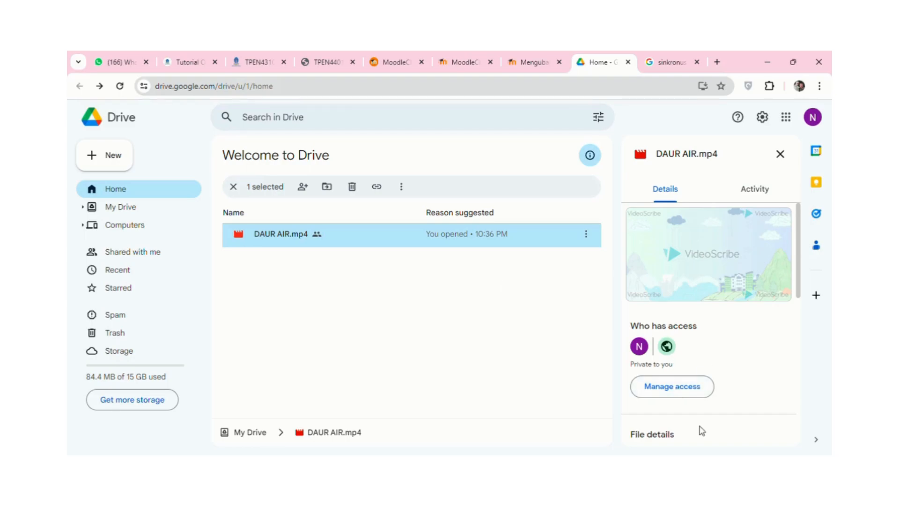
{"action": "mouse_move", "coordinate": [667, 347]}
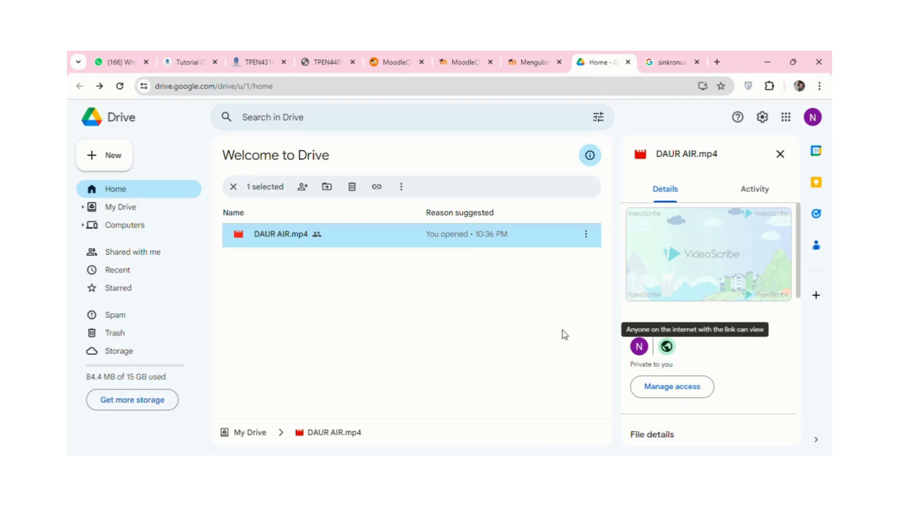
{"action": "left_click", "coordinate": [590, 235]}
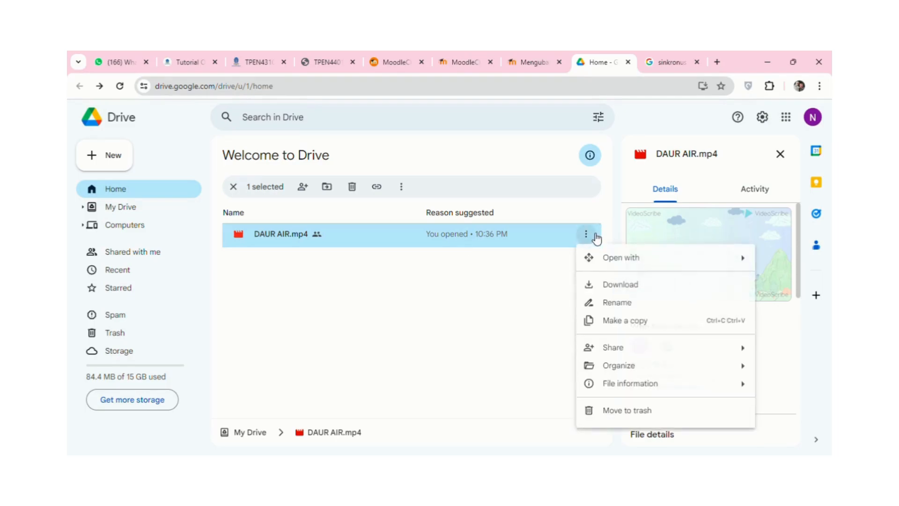
{"action": "mouse_move", "coordinate": [602, 347]}
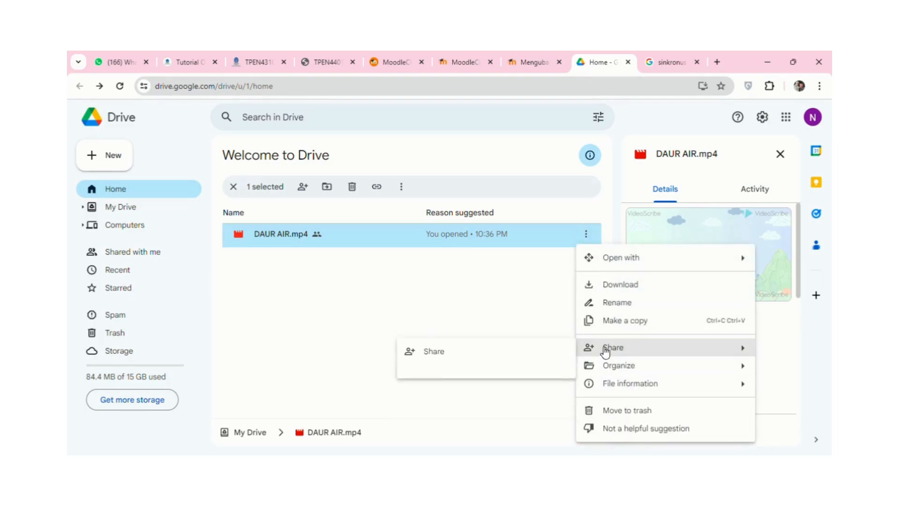
{"action": "left_click", "coordinate": [529, 376]}
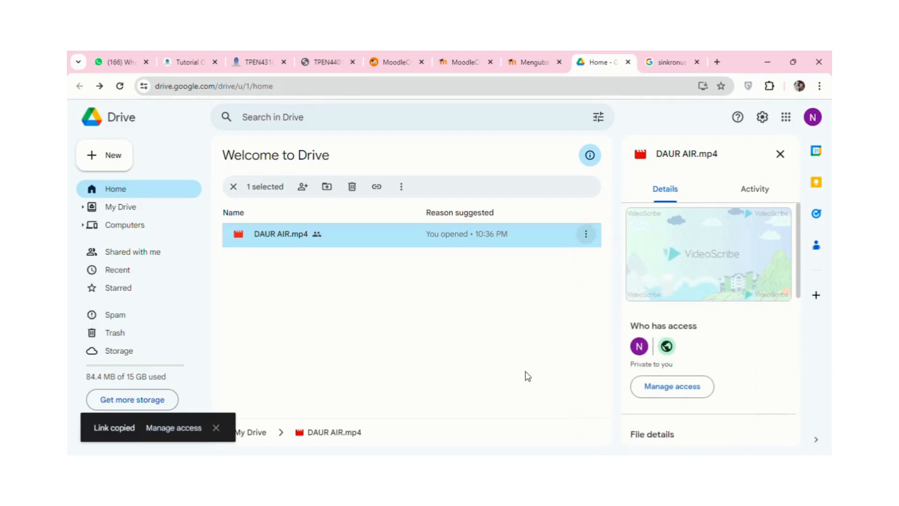
Step: Return to the MoodleCloud form and start a link in the text editor, with the copied Drive link as its URL
{"action": "left_click", "coordinate": [526, 61]}
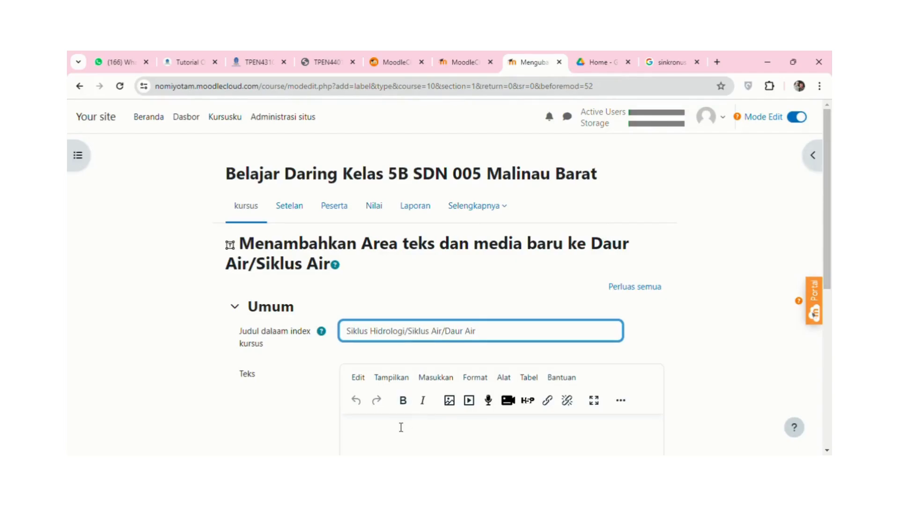
{"action": "left_click", "coordinate": [542, 399]}
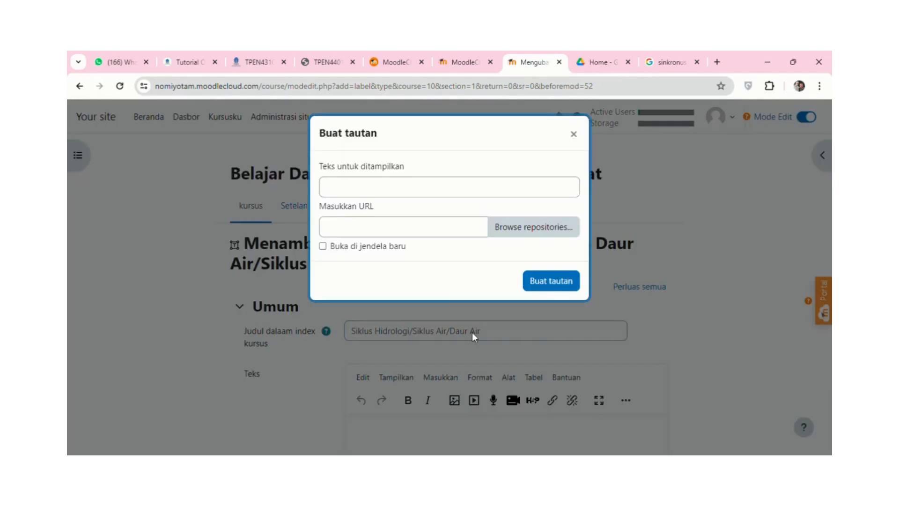
{"action": "left_click", "coordinate": [382, 233]}
{"action": "key", "text": "ctrl+v"}
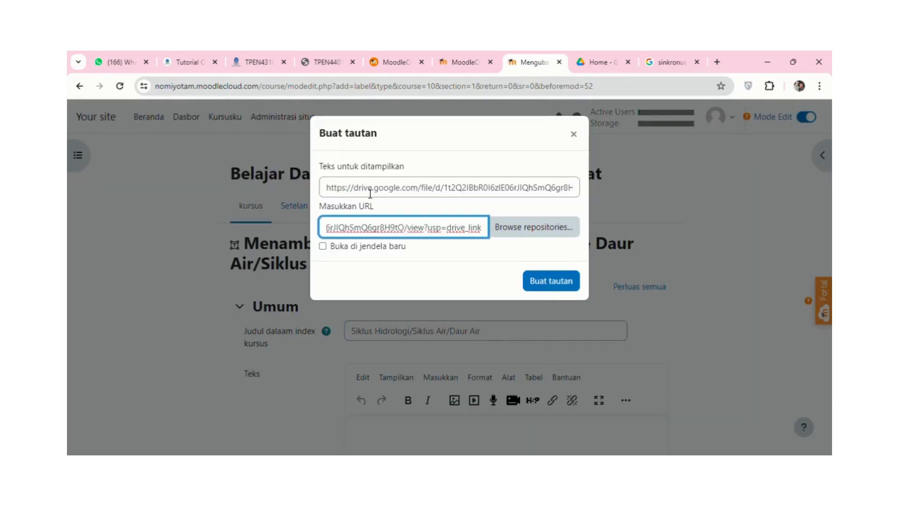
Step: Clear the link's display text and enter the copied Drive URL again
{"action": "left_click_drag", "start_coordinate": [333, 187], "coordinate": [642, 186]}
{"action": "key", "text": "BackSpace"}
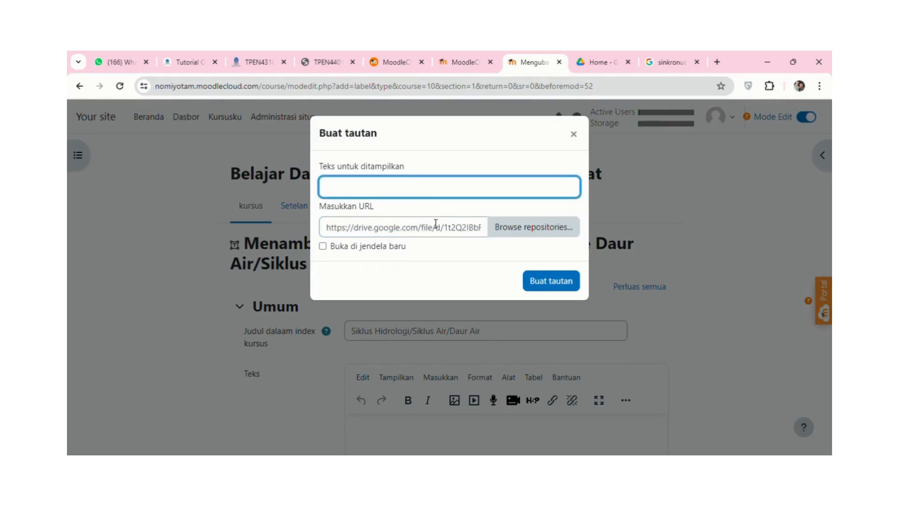
{"action": "left_click_drag", "start_coordinate": [329, 231], "coordinate": [673, 227]}
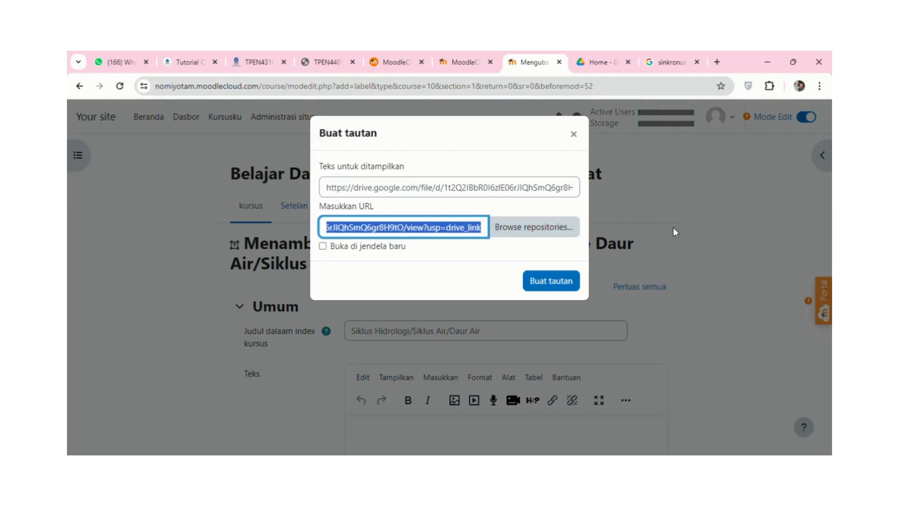
{"action": "key", "text": "BackSpace"}
{"action": "key", "text": "ctrl+v"}
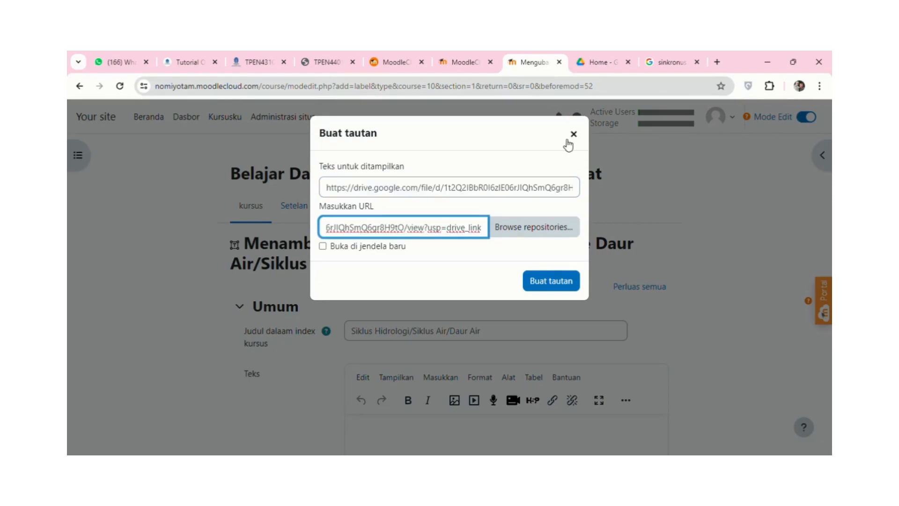
Step: Replace the link's display text with Video Pembelajaran Siklus AIr, make it open in a new window, and create the link
{"action": "left_click", "coordinate": [472, 184]}
{"action": "left_click_drag", "start_coordinate": [328, 189], "coordinate": [654, 175]}
{"action": "key", "text": "BackSpace"}
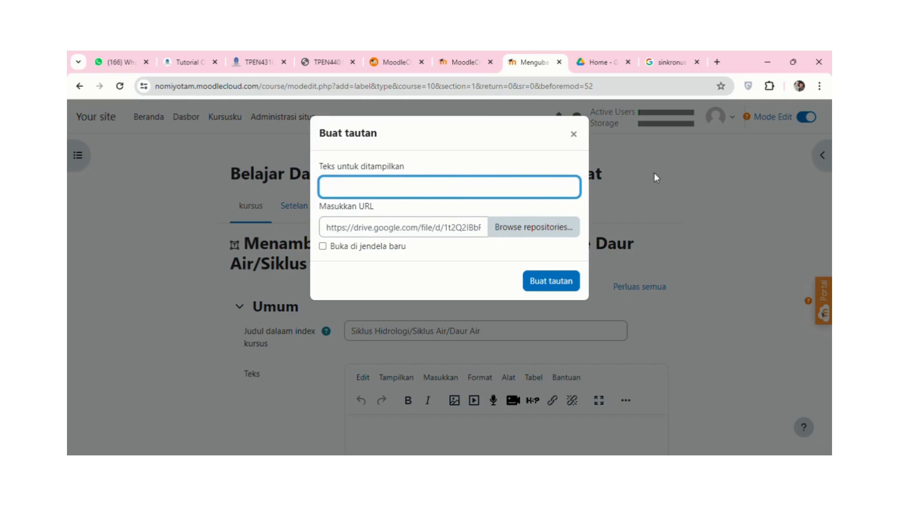
{"action": "type", "text": "Video Pembelajaran Sikl"}
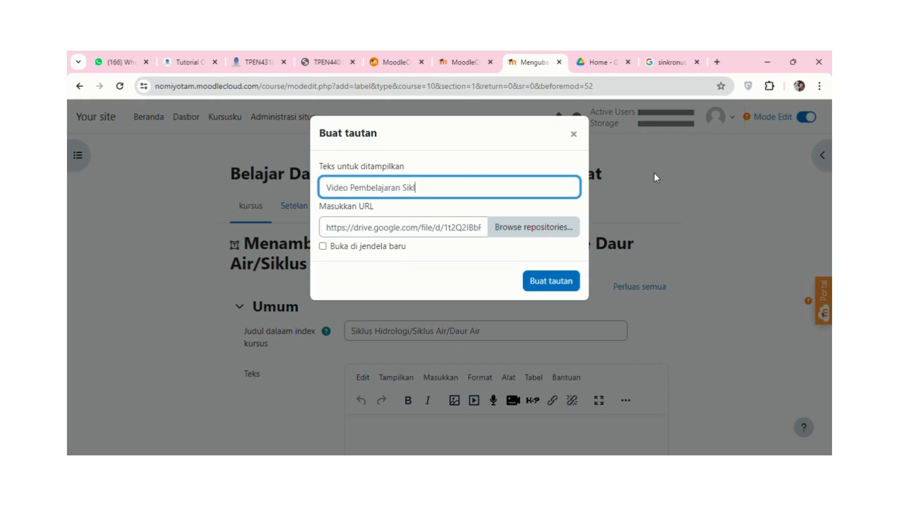
{"action": "type", "text": "us AIr"}
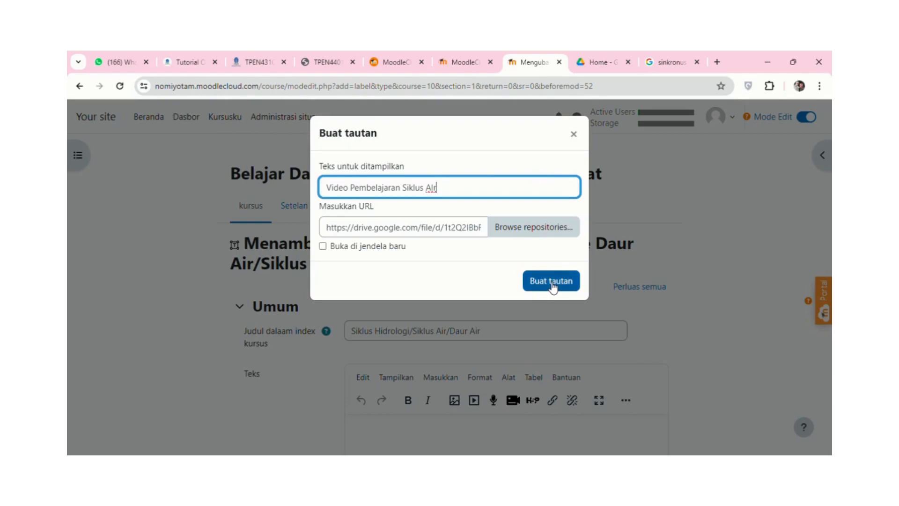
{"action": "left_click", "coordinate": [323, 247]}
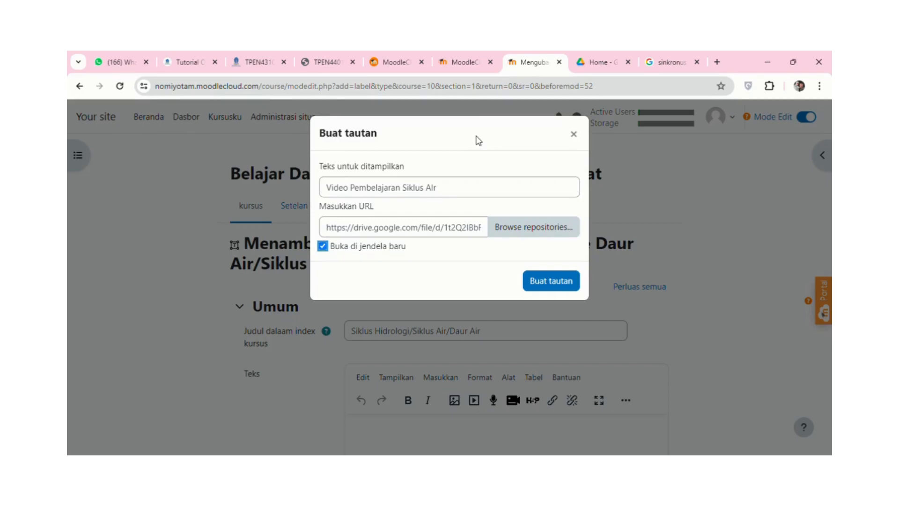
{"action": "left_click", "coordinate": [545, 287]}
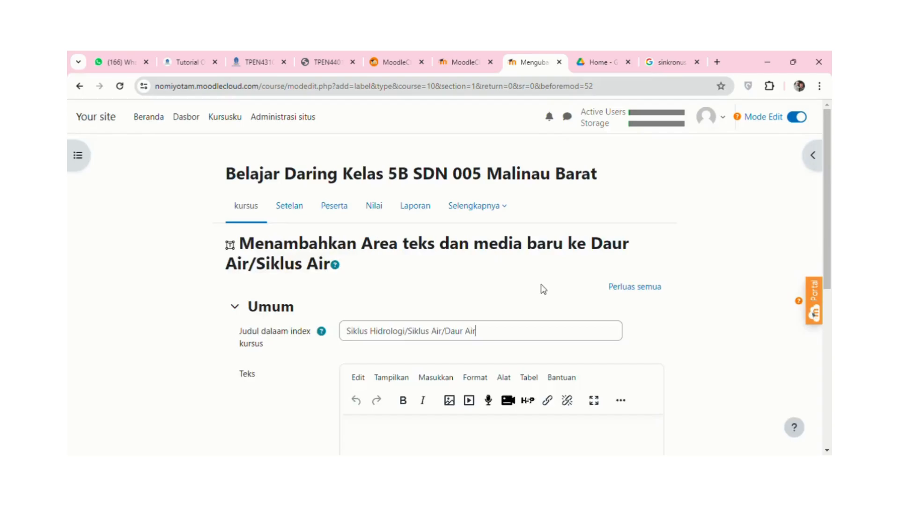
Step: Expand the general module, access restriction and completion settings without changing them, and save the text and media area back to the course
{"action": "scroll", "coordinate": [305, 226], "scroll_direction": "down", "scroll_amount": 8}
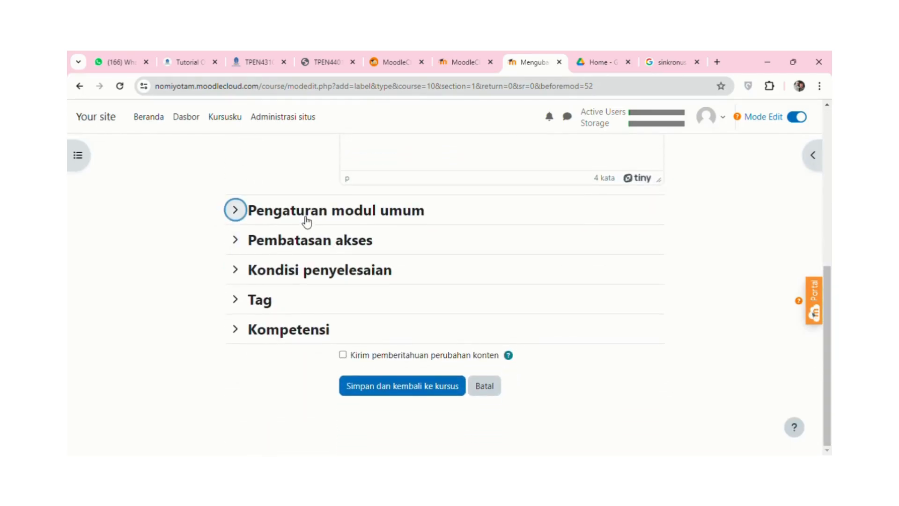
{"action": "left_click", "coordinate": [305, 221]}
{"action": "left_click", "coordinate": [321, 338]}
{"action": "left_click", "coordinate": [315, 428]}
{"action": "scroll", "coordinate": [831, 258], "scroll_direction": "down", "scroll_amount": 5}
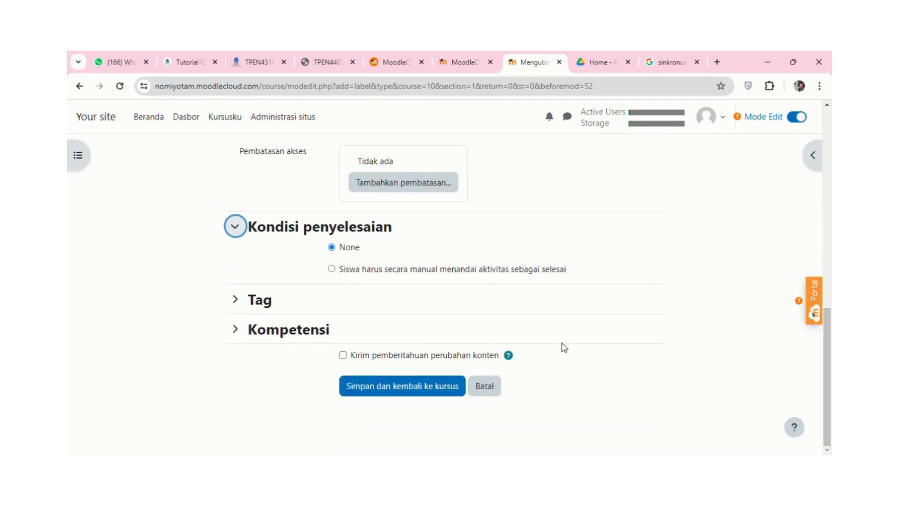
{"action": "left_click", "coordinate": [388, 391]}
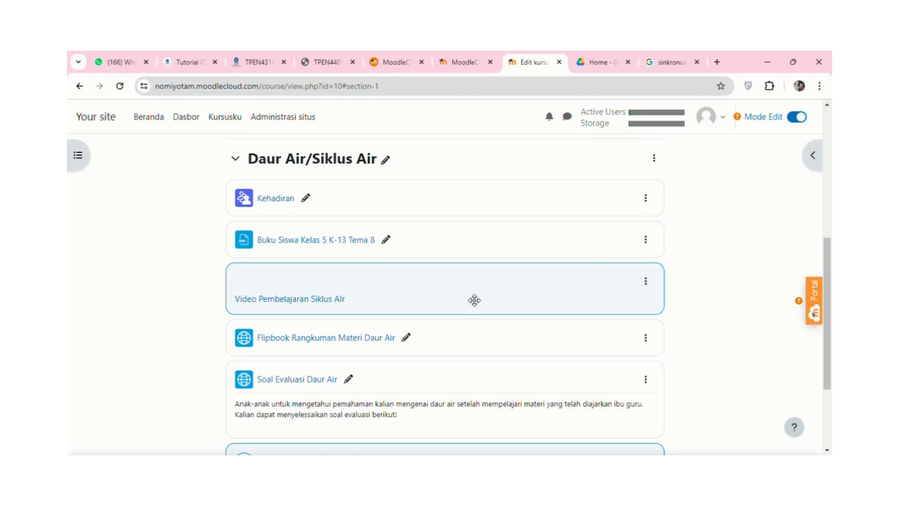
Step: View all activity types available for insertion between Flipbook Rangkuman Materi Daur Air and Soal Evaluasi Daur Air, and close the list without adding one
{"action": "mouse_move", "coordinate": [449, 358]}
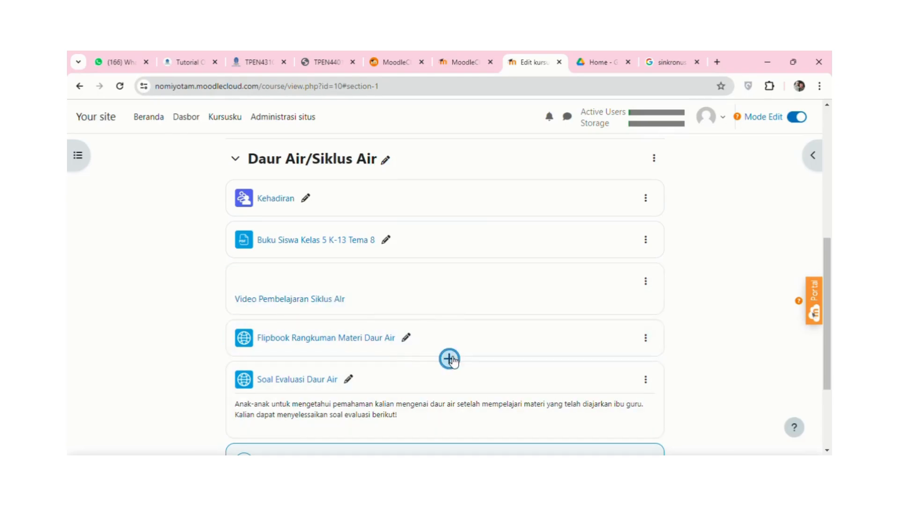
{"action": "left_click", "coordinate": [450, 359]}
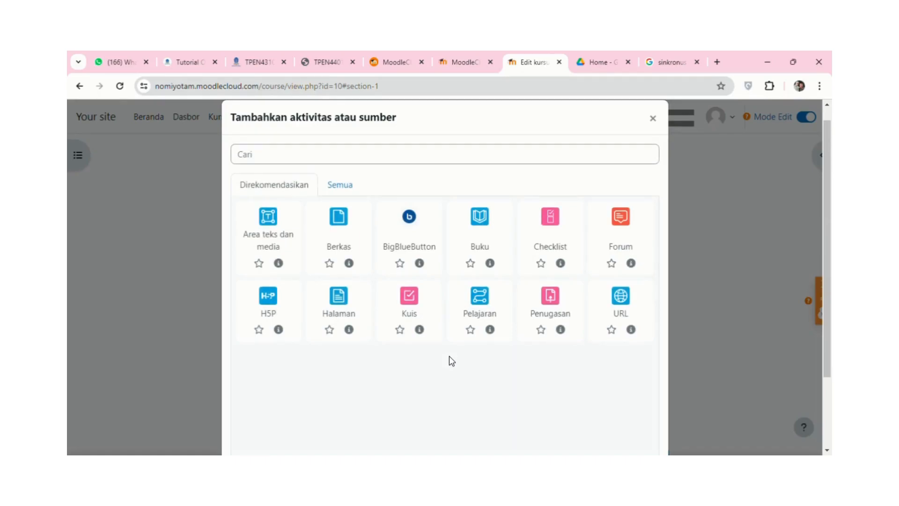
{"action": "left_click", "coordinate": [342, 191]}
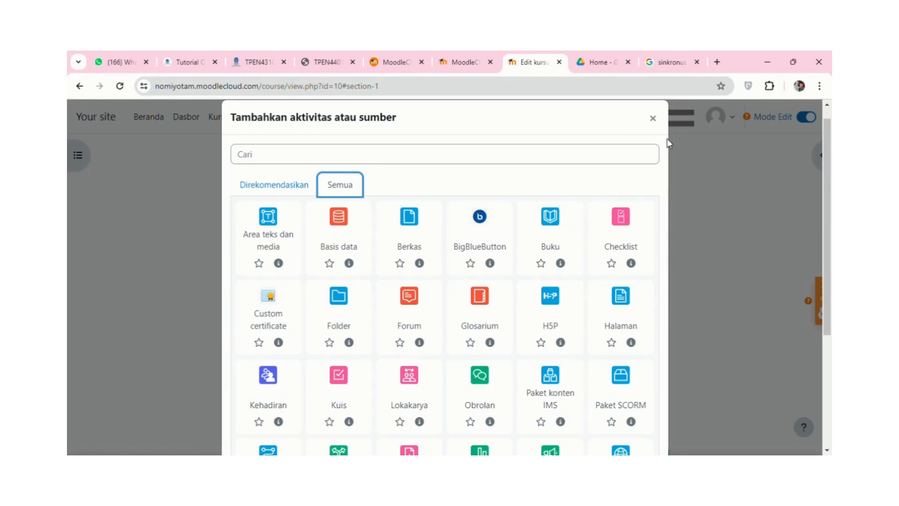
{"action": "left_click", "coordinate": [655, 121]}
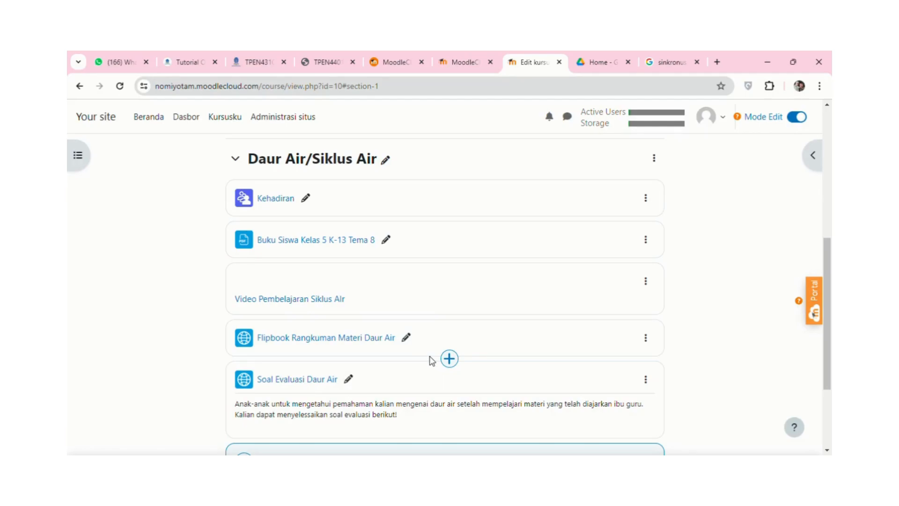
Step: Bring up the full activity list at the same place and read the description of the Forum activity
{"action": "left_click", "coordinate": [449, 357]}
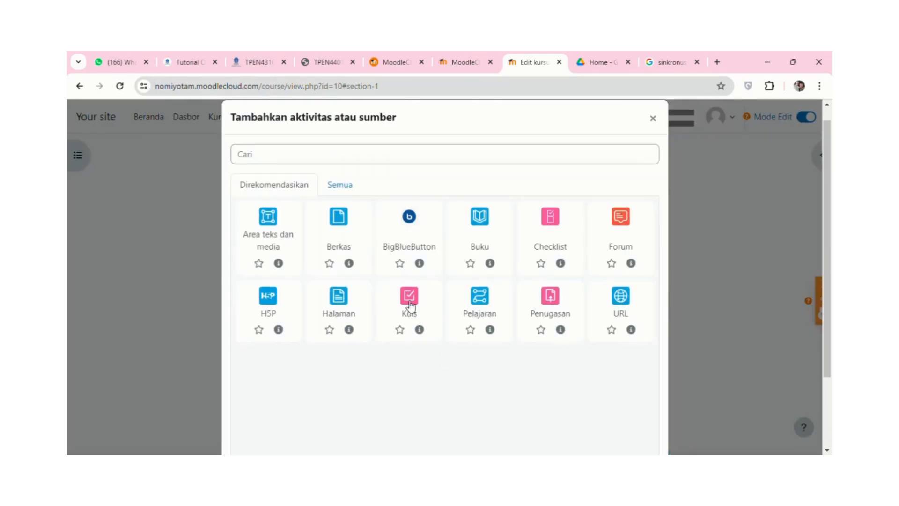
{"action": "left_click", "coordinate": [349, 194]}
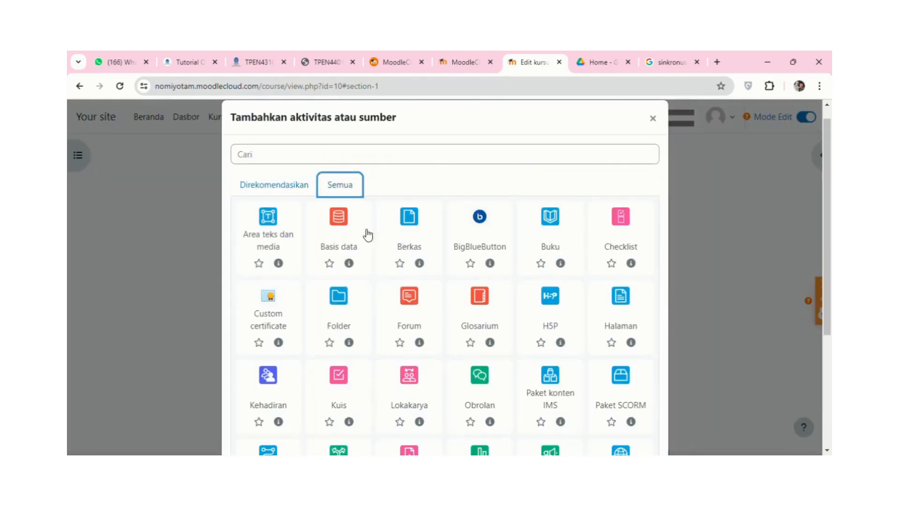
{"action": "left_click", "coordinate": [420, 343]}
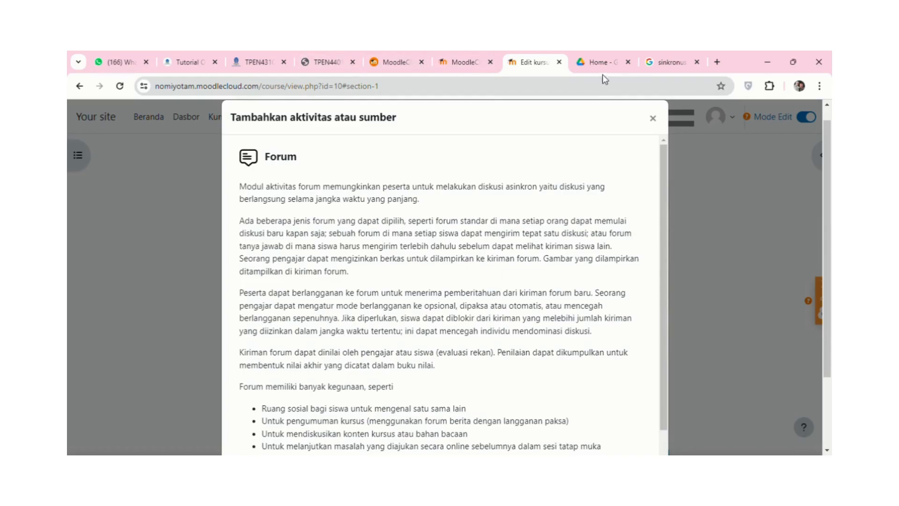
Step: Switch to the Google results for sinkronus dan asinkronus and highlight the answer explaining how the two differ
{"action": "left_click", "coordinate": [669, 64]}
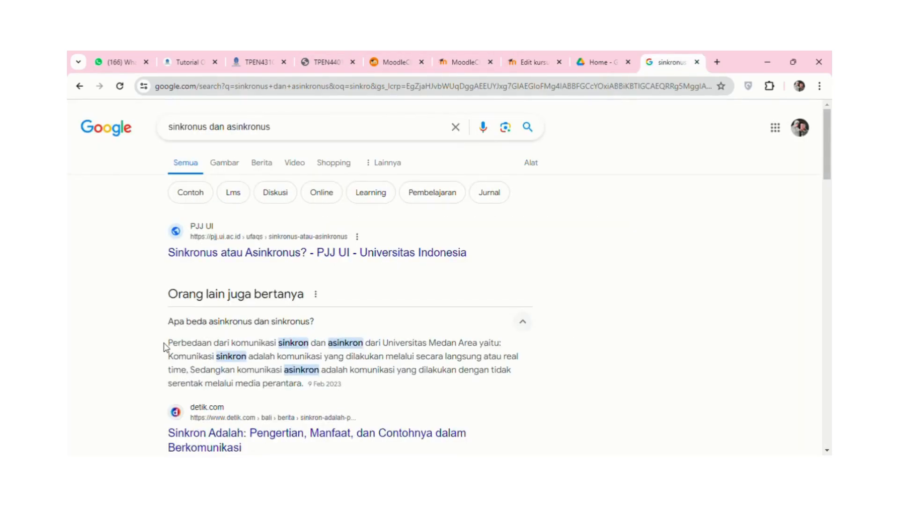
{"action": "left_click_drag", "start_coordinate": [168, 346], "coordinate": [369, 385]}
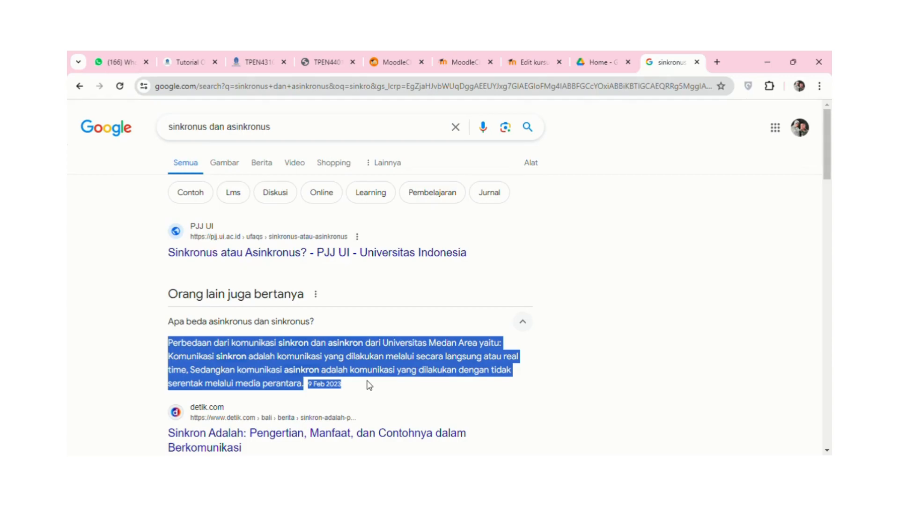
Step: Return to the Moodle course, read the rest of the Forum activity description, and close the activity list without adding anything
{"action": "left_click", "coordinate": [526, 66]}
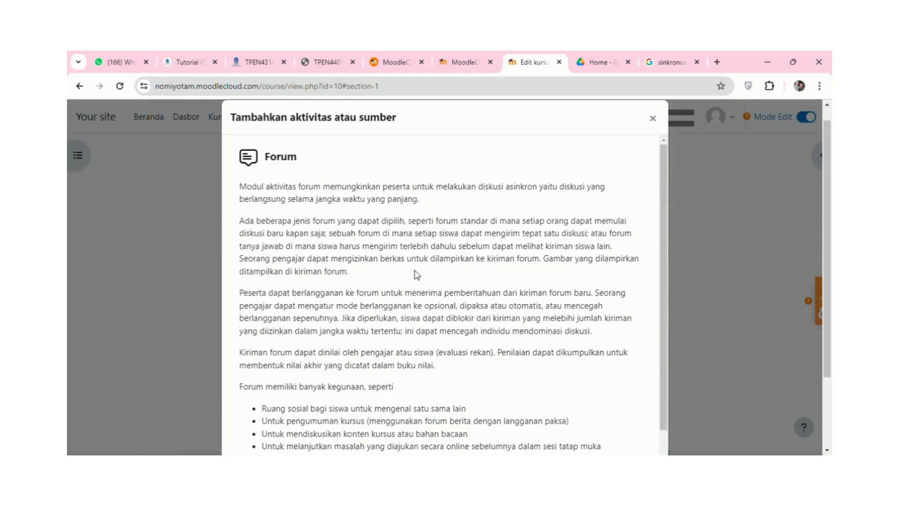
{"action": "left_click_drag", "start_coordinate": [665, 251], "coordinate": [665, 327]}
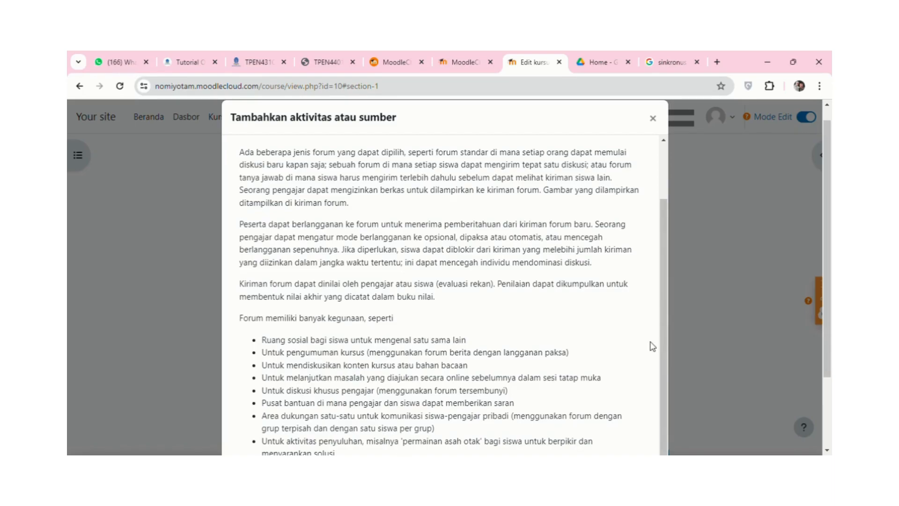
{"action": "left_click_drag", "start_coordinate": [831, 248], "coordinate": [821, 226]}
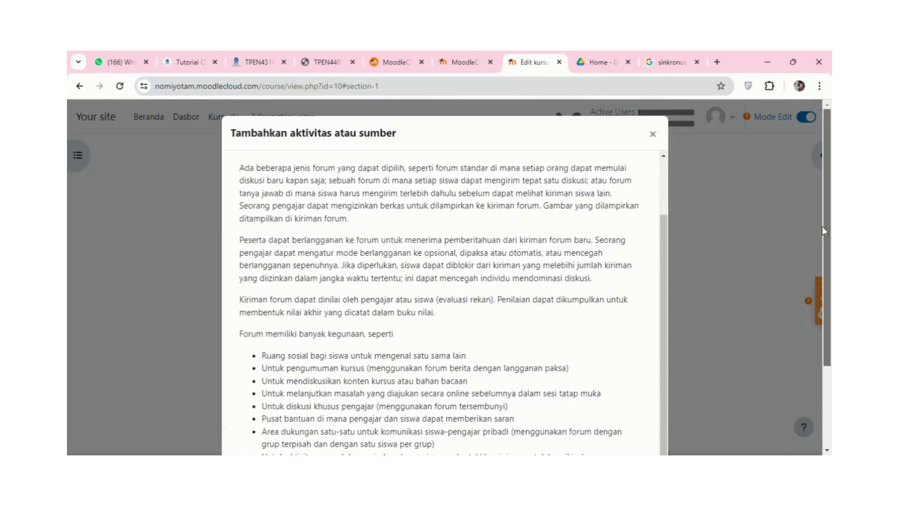
{"action": "left_click", "coordinate": [652, 135]}
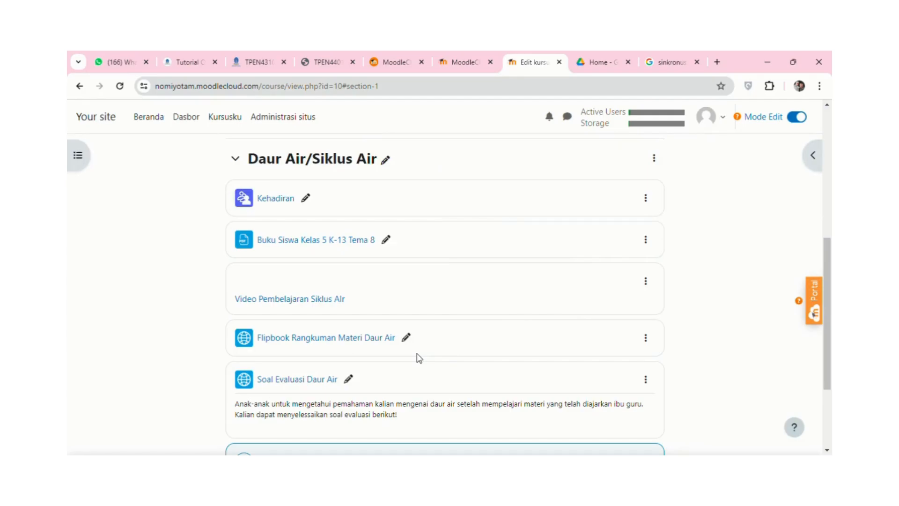
Step: Insert a Forum activity between Flipbook Rangkuman Materi Daur Air and Soal Evaluasi Daur Air, and name it "Diskusi Siklus Air"
{"action": "left_click", "coordinate": [451, 360]}
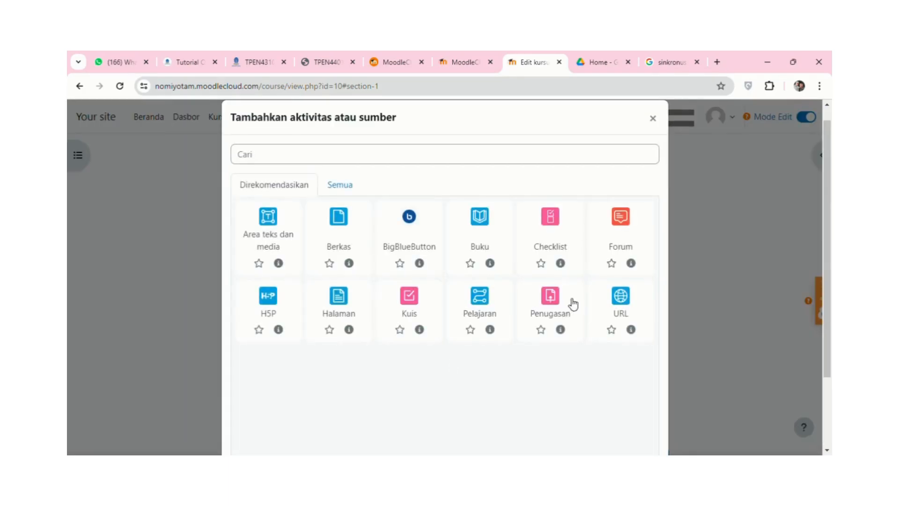
{"action": "left_click", "coordinate": [619, 219]}
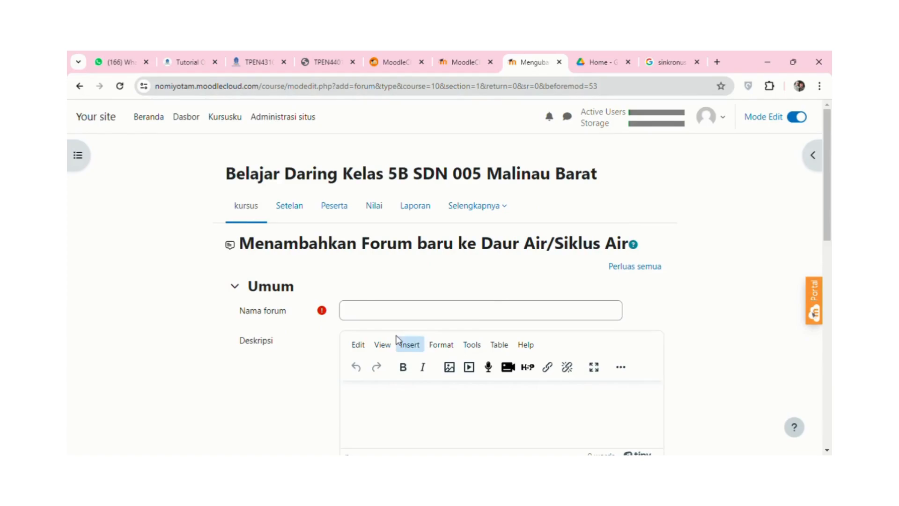
{"action": "left_click", "coordinate": [399, 320]}
{"action": "type", "text": "D"}
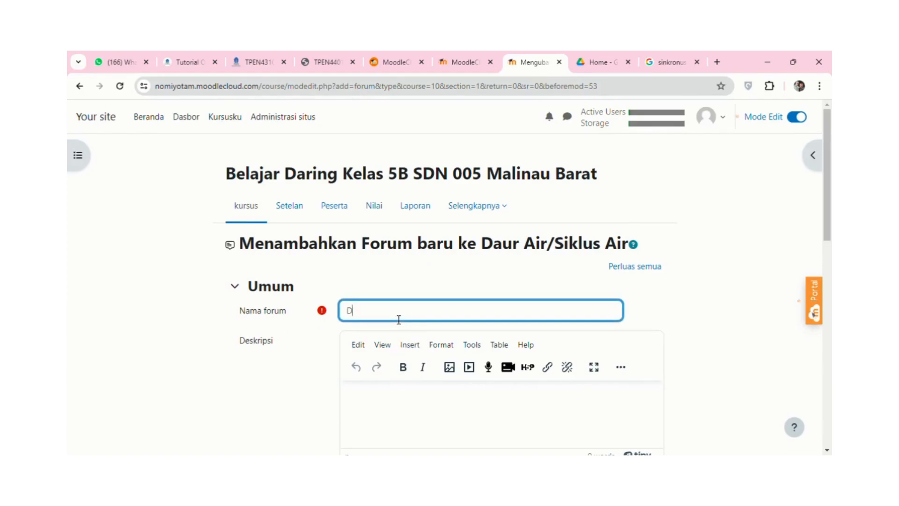
{"action": "type", "text": "iskusi Siklus Air"}
Step: Set the forum type (Jenis forum) to "Sebuah diskusi sederhana"
{"action": "left_click_drag", "start_coordinate": [829, 203], "coordinate": [831, 284]}
{"action": "scroll", "coordinate": [831, 285], "scroll_direction": "up", "scroll_amount": 2}
{"action": "left_click", "coordinate": [406, 240]}
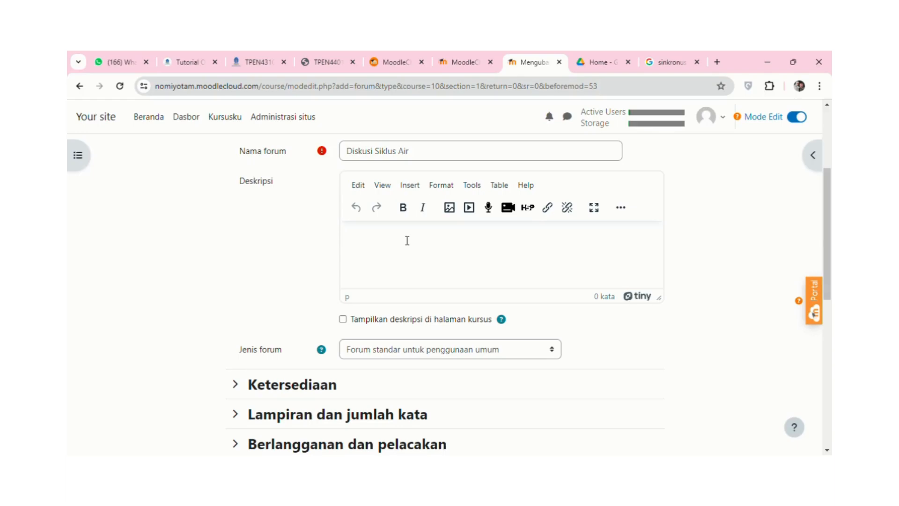
{"action": "left_click", "coordinate": [511, 351]}
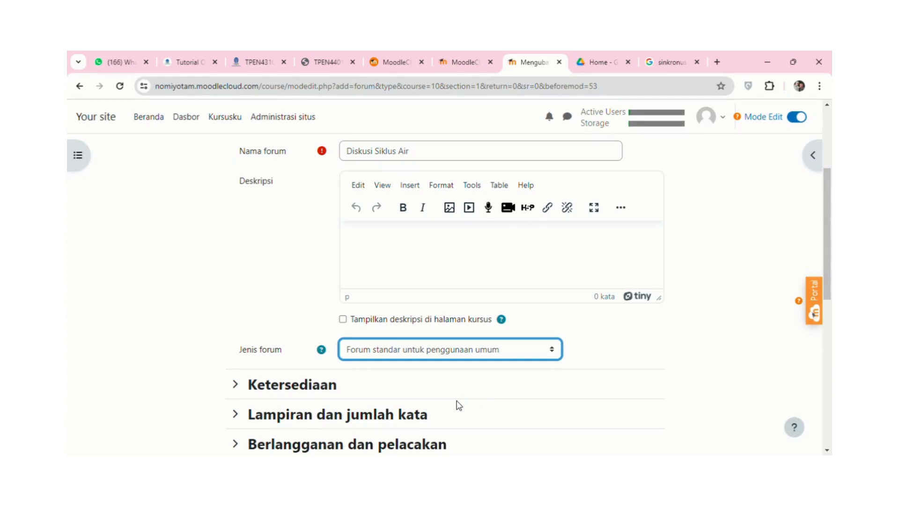
{"action": "key", "text": "Down"}
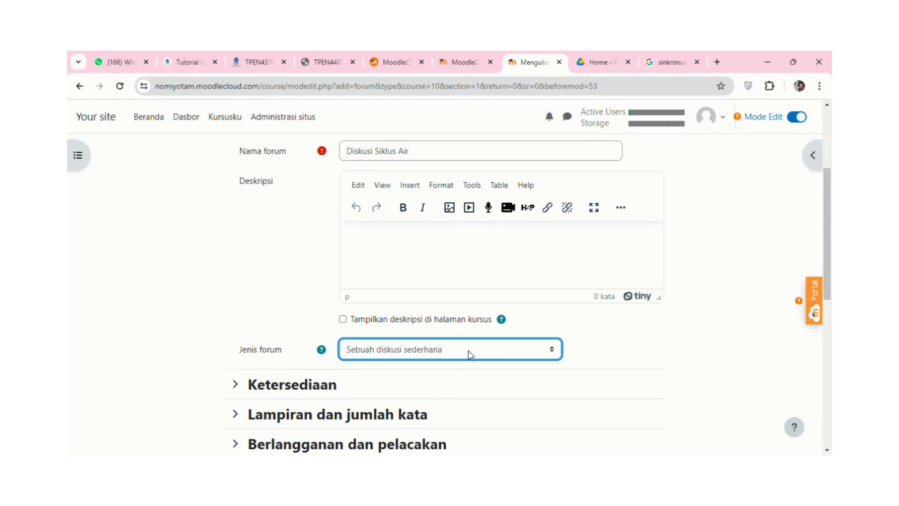
Step: Start the forum description with "Anak-anak mari kita cari tahu lebih lanjut apa itu air tanah dan air permukaan?"
{"action": "left_click", "coordinate": [399, 244]}
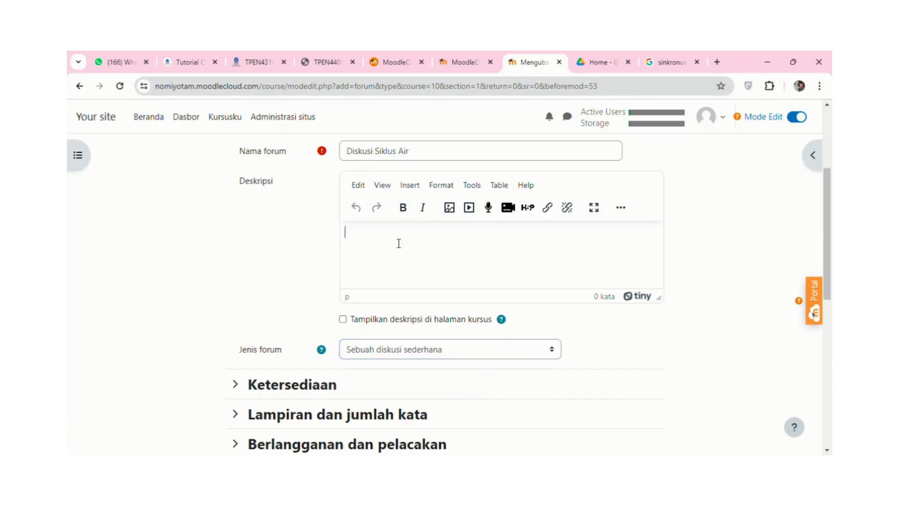
{"action": "left_click_drag", "start_coordinate": [828, 280], "coordinate": [831, 397]}
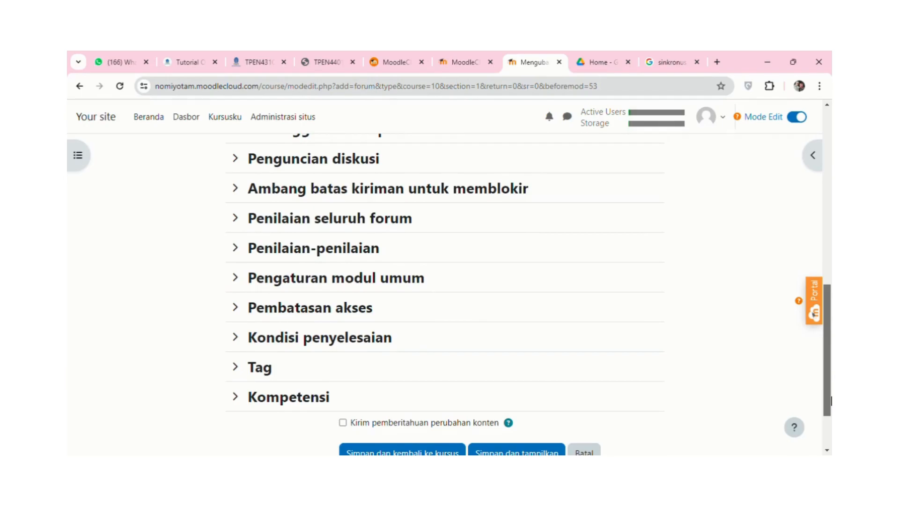
{"action": "left_click_drag", "start_coordinate": [831, 400], "coordinate": [801, 200]}
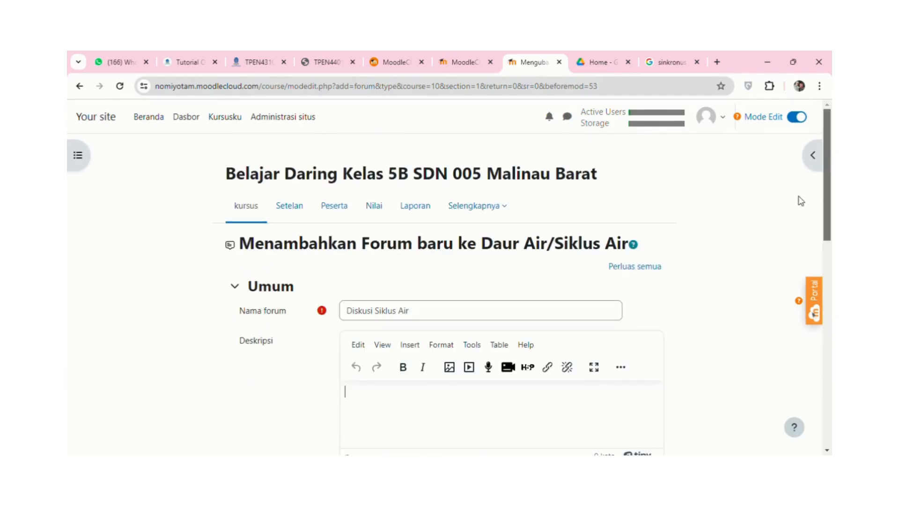
{"action": "type", "text": "Anak-a"}
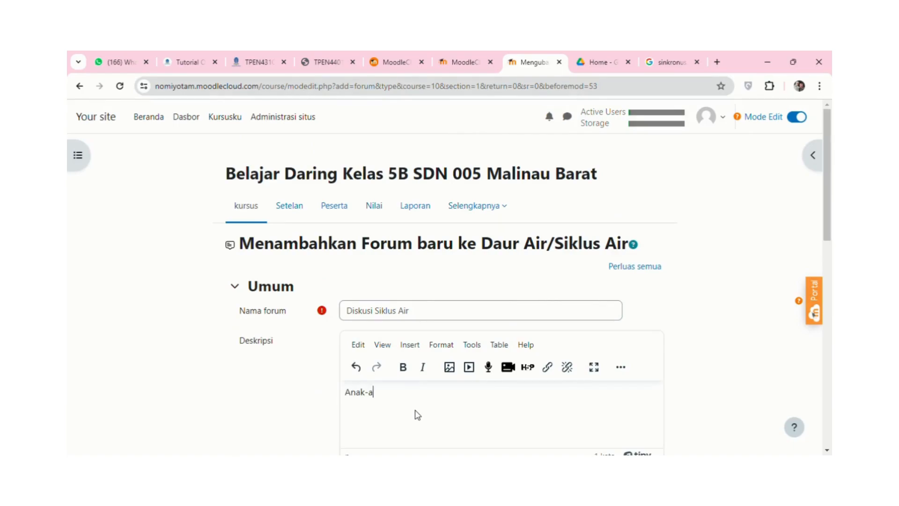
{"action": "type", "text": "nak mari kita cari tahu k"}
{"action": "key", "text": "BackSpace"}
{"action": "type", "text": "lebih lanjut apa itu air tanah dan air permukaan?"}
Step: Add the question "Yang mana diantaranya yang lebih bersih?" after the first sentence of the description
{"action": "key", "text": "Return"}
{"action": "type", "text": "Yang mana diantaranya yang lebih bersih"}
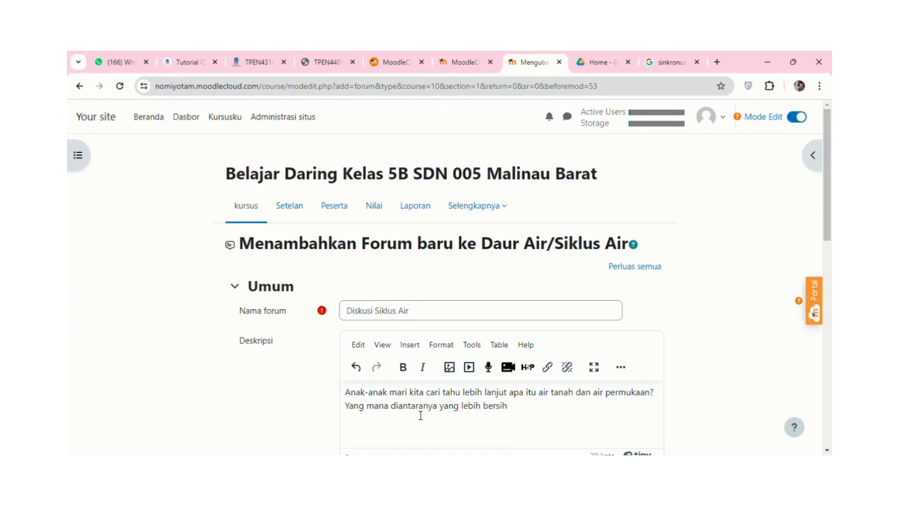
{"action": "type", "text": "? Jelaskan juga mengapa"}
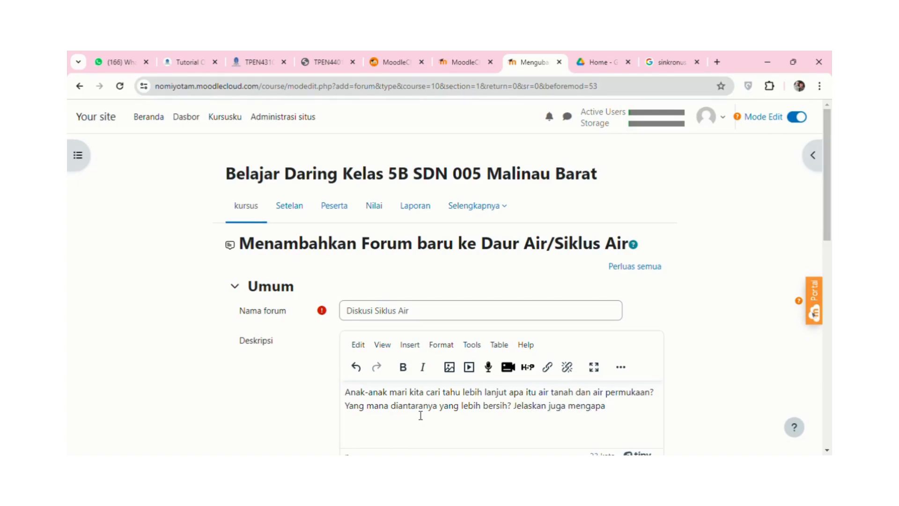
Step: Append the request "Jelaskan juga alasannya lebih bersih" to the end of the forum description
{"action": "key", "text": "BackSpace"}
{"action": "key", "text": "BackSpace"}
{"action": "key", "text": "BackSpace"}
{"action": "key", "text": "BackSpace"}
{"action": "key", "text": "BackSpace"}
{"action": "key", "text": "BackSpace"}
{"action": "key", "text": "BackSpace"}
{"action": "key", "text": "BackSpace"}
{"action": "type", "text": "as"}
{"action": "key", "text": "BackSpace"}
{"action": "type", "text": "lasann"}
{"action": "type", "text": "ya haru"}
{"action": "key", "text": "BackSpace"}
{"action": "key", "text": "BackSpace"}
{"action": "key", "text": "BackSpace"}
{"action": "key", "text": "BackSpace"}
{"action": "type", "text": "lebih berish"}
{"action": "key", "text": "BackSpace"}
{"action": "key", "text": "BackSpace"}
{"action": "key", "text": "BackSpace"}
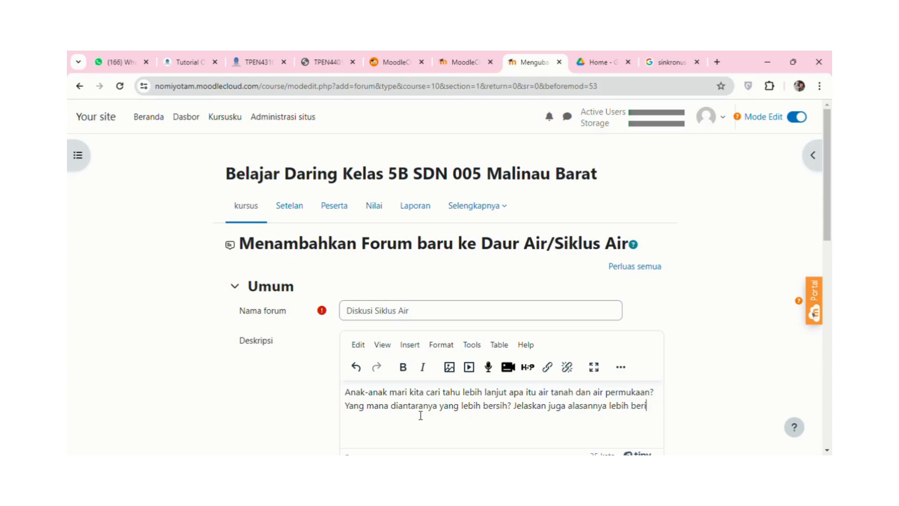
{"action": "type", "text": "sih"}
Step: Insert "air tersebut" after "alasannya" in the description's last sentence and end that sentence with a question mark
{"action": "key", "text": "Left"}
{"action": "key", "text": "Left"}
{"action": "key", "text": "Left"}
{"action": "key", "text": "Left"}
{"action": "key", "text": "Left"}
{"action": "key", "text": "Left"}
{"action": "key", "text": "Left"}
{"action": "key", "text": "Left"}
{"action": "key", "text": "Left"}
{"action": "key", "text": "Left"}
{"action": "key", "text": "Left"}
{"action": "key", "text": "Left"}
{"action": "type", "text": "air terse"}
{"action": "type", "text": "but"}
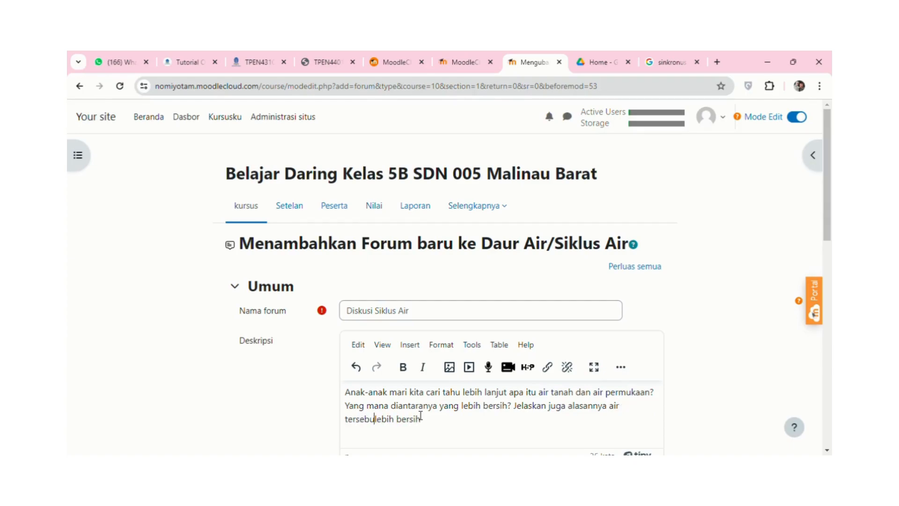
{"action": "key", "text": "Right"}
{"action": "key", "text": "Right"}
{"action": "key", "text": "Right"}
{"action": "key", "text": "Right"}
{"action": "key", "text": "Right"}
{"action": "key", "text": "Right"}
{"action": "key", "text": "Right"}
{"action": "key", "text": "Right"}
{"action": "key", "text": "Right"}
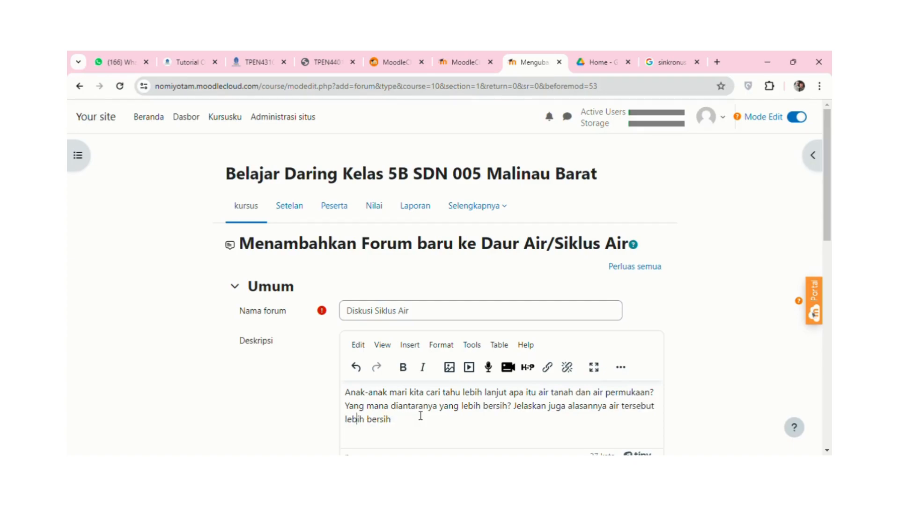
{"action": "key", "text": "Right"}
{"action": "key", "text": "Right"}
{"action": "type", "text": "?"}
Step: Insert "dengan berdiskusi bab berikut:" after "lebih lanjut" in the description's opening sentence
{"action": "left_click", "coordinate": [511, 398]}
{"action": "key", "text": "Return"}
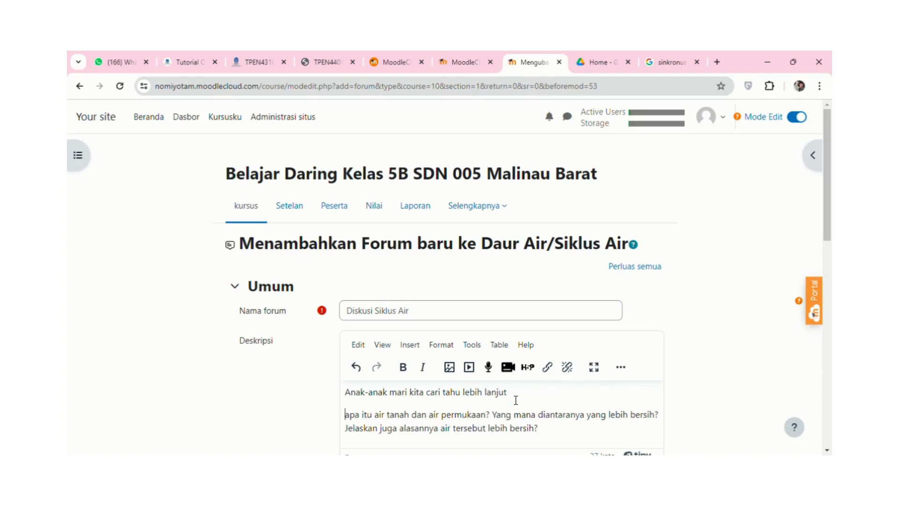
{"action": "key", "text": "BackSpace"}
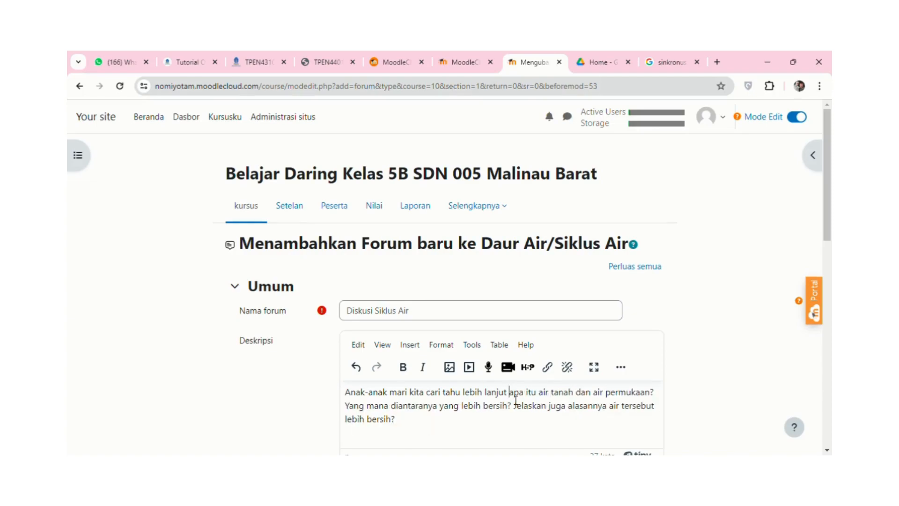
{"action": "type", "text": "denganc"}
{"action": "key", "text": "BackSpace"}
{"action": "type", "text": "berdiskusi"}
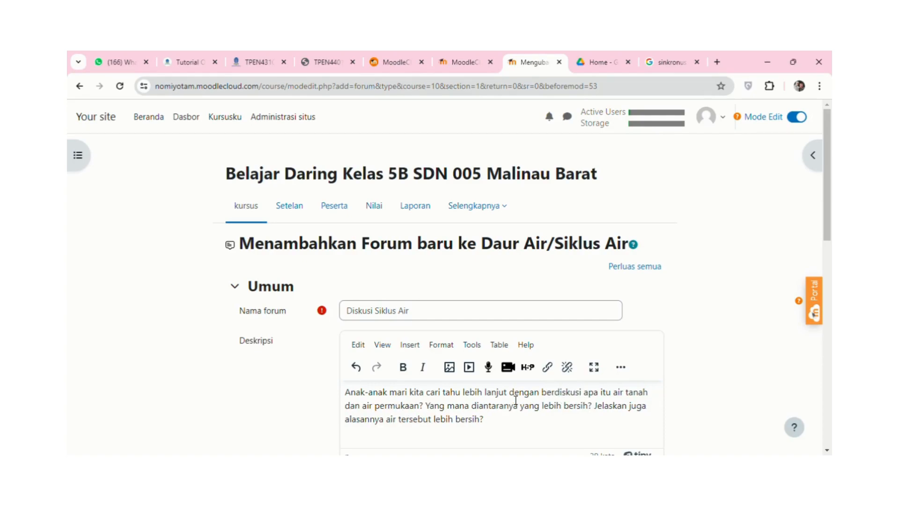
{"action": "type", "text": " per"}
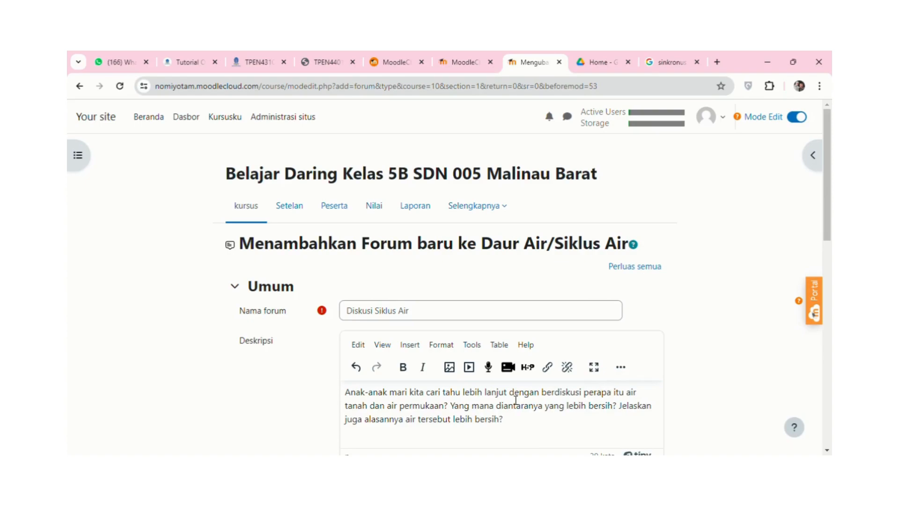
{"action": "key", "text": "BackSpace"}
{"action": "key", "text": "BackSpace"}
{"action": "type", "text": "bab berikut:"}
Step: Split the three description questions into a numbered list, capitalize "Apa" in the first item, and enable showing the description on the course page
{"action": "key", "text": "Return"}
{"action": "type", "text": "1."}
{"action": "key", "text": "Right"}
{"action": "key", "text": "BackSpace"}
{"action": "type", "text": "A"}
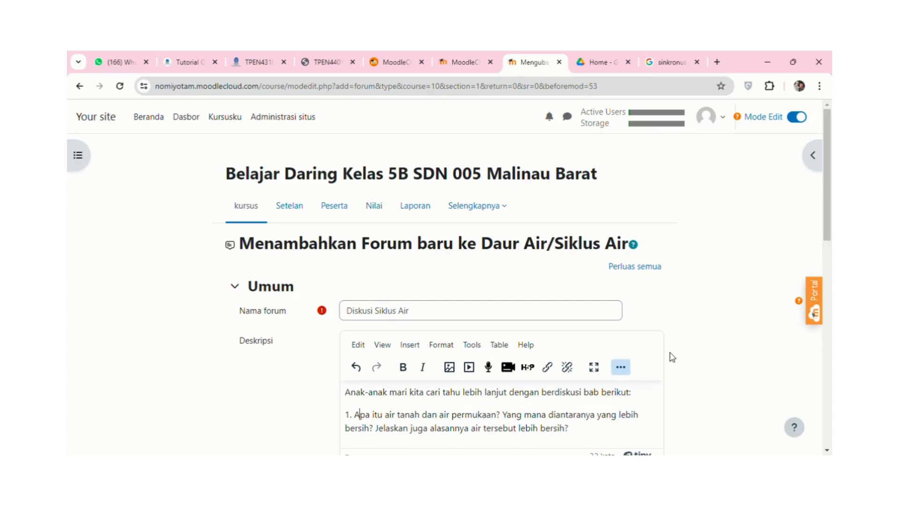
{"action": "left_click", "coordinate": [502, 415]}
{"action": "key", "text": "Return"}
{"action": "type", "text": "A"}
{"action": "key", "text": "BackSpace"}
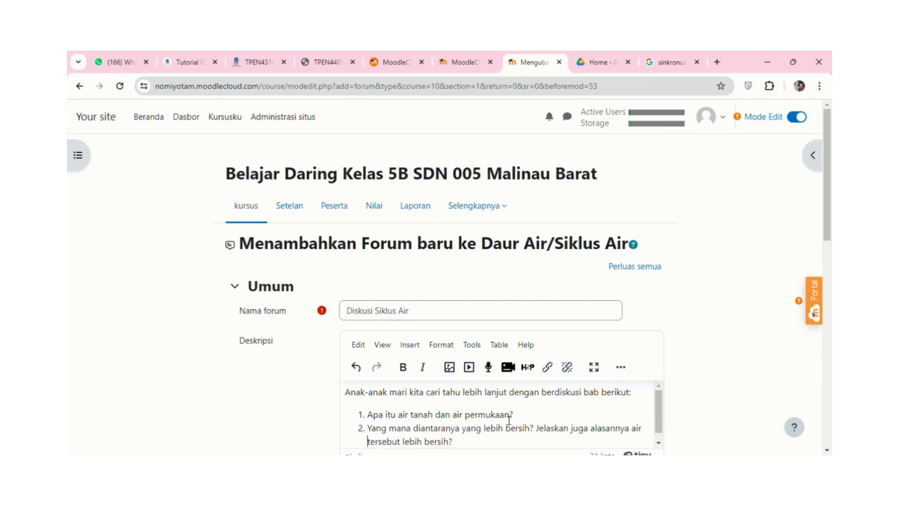
{"action": "left_click", "coordinate": [539, 429]}
{"action": "key", "text": "Return"}
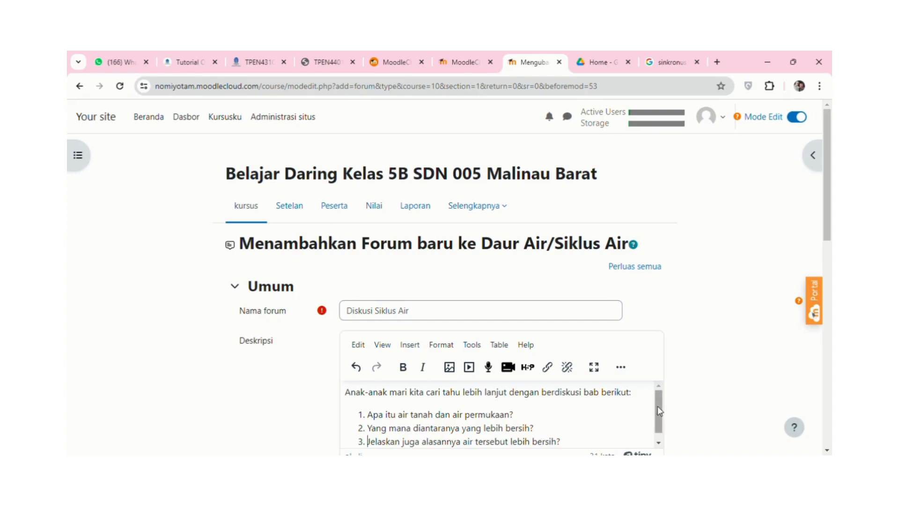
{"action": "scroll", "coordinate": [831, 298], "scroll_direction": "down", "scroll_amount": 3}
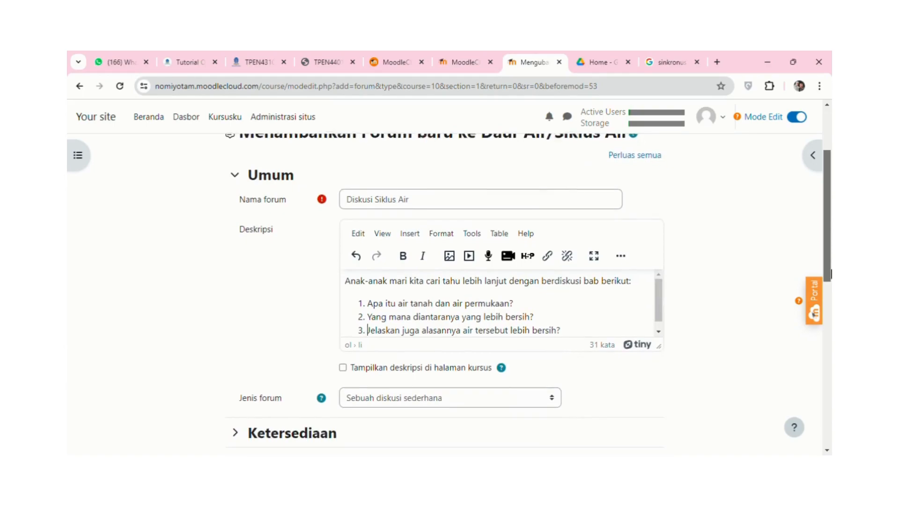
{"action": "left_click", "coordinate": [343, 362]}
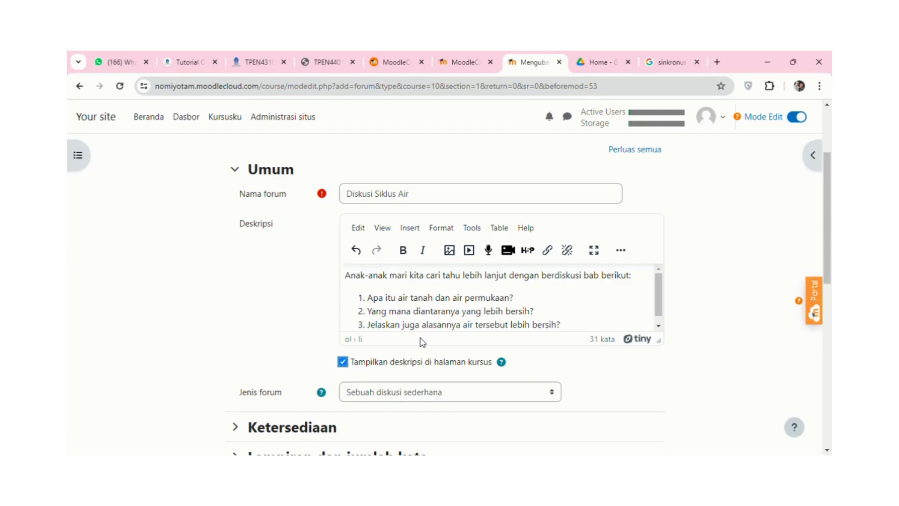
Step: Enable the forum's due date (Tanggal jatuh tempo) under Ketersediaan and set it to 27 Mei 2024, 08:00
{"action": "left_click_drag", "start_coordinate": [828, 233], "coordinate": [827, 310]}
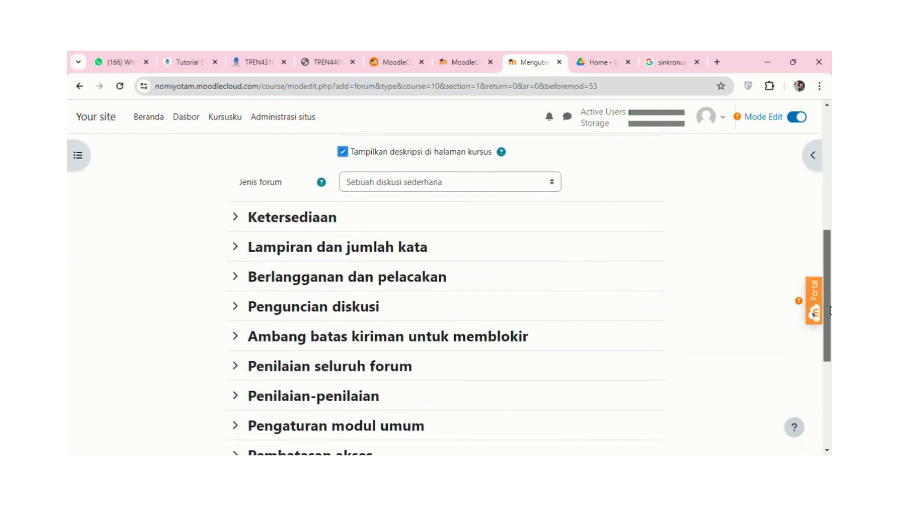
{"action": "left_click", "coordinate": [315, 221]}
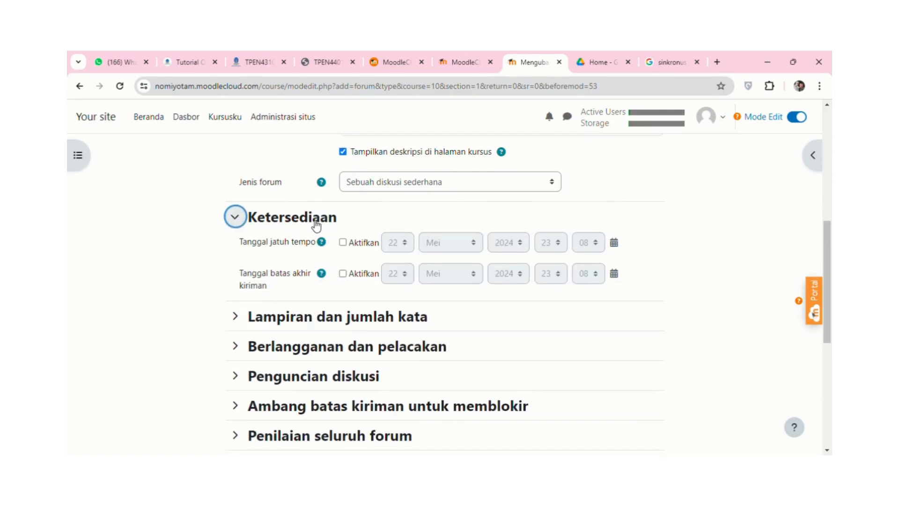
{"action": "left_click", "coordinate": [343, 243]}
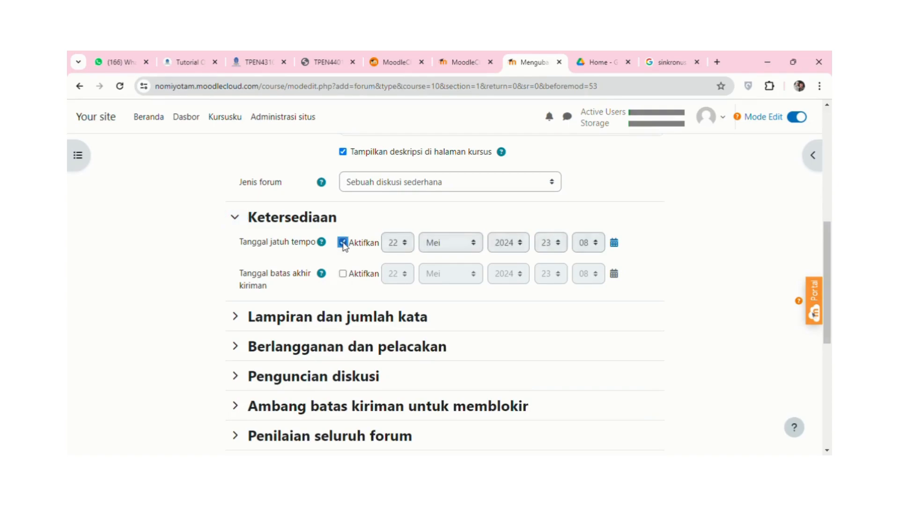
{"action": "left_click", "coordinate": [400, 246]}
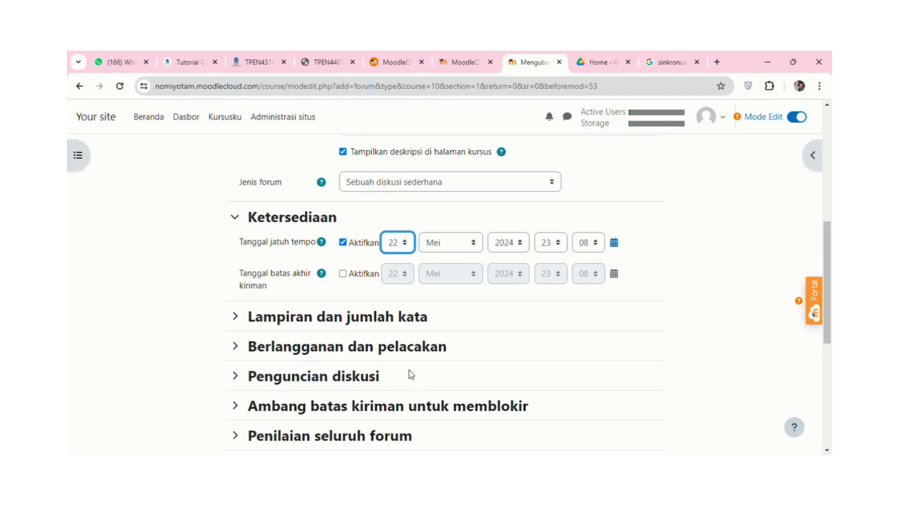
{"action": "left_click", "coordinate": [398, 399]}
{"action": "left_click", "coordinate": [545, 244]}
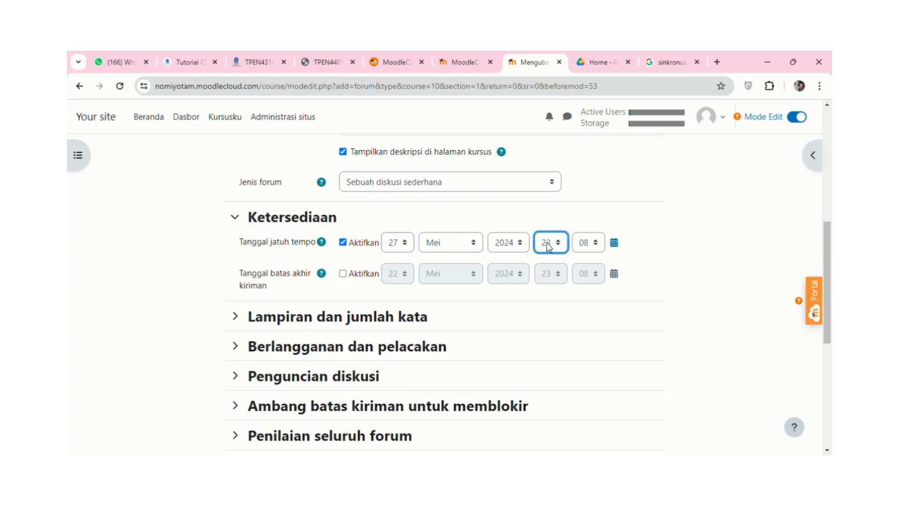
{"action": "left_click", "coordinate": [549, 277]}
{"action": "left_click", "coordinate": [585, 243]}
{"action": "left_click", "coordinate": [585, 268]}
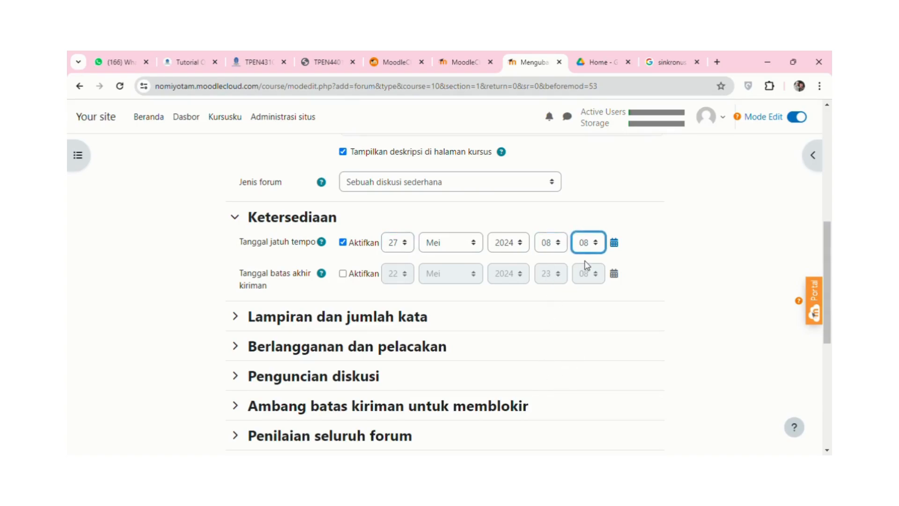
Step: Enable the forum's cut-off date (Tanggal batas akhir kiriman) and set it to 30 Mei 2024, 19:00
{"action": "left_click", "coordinate": [343, 274]}
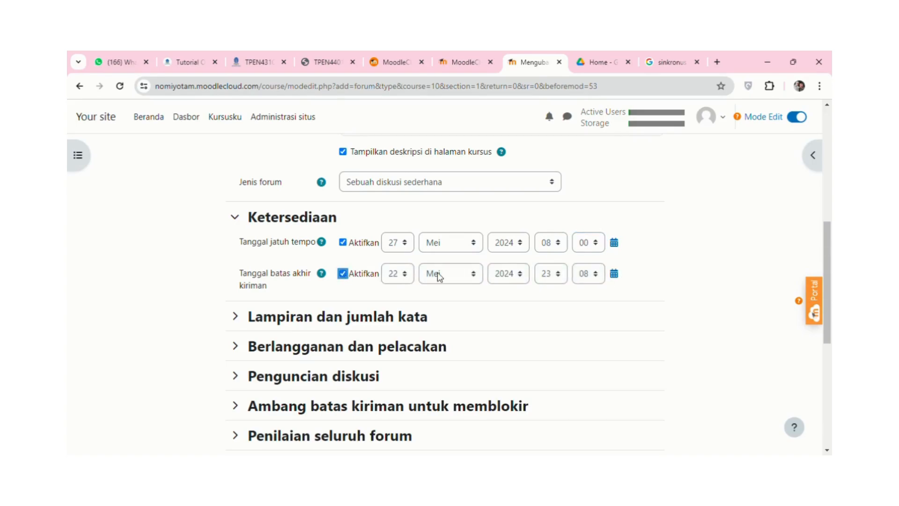
{"action": "left_click", "coordinate": [615, 276]}
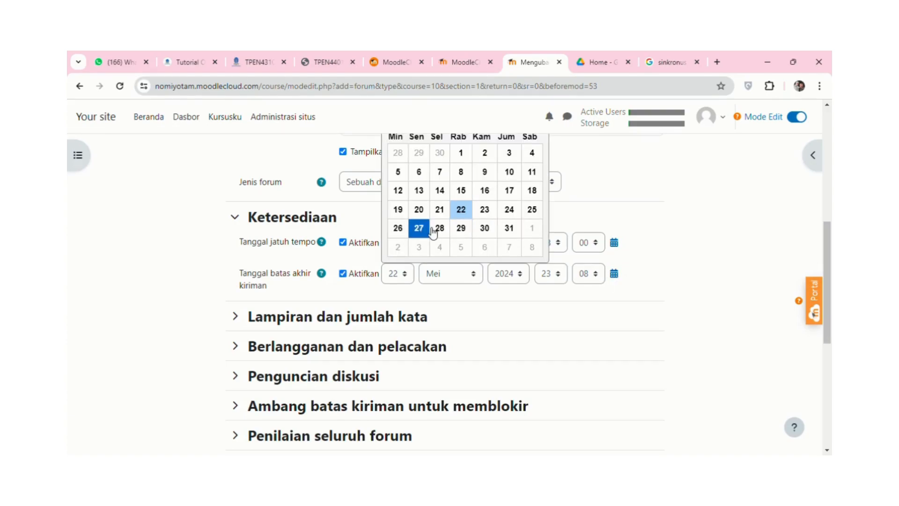
{"action": "left_click", "coordinate": [487, 228]}
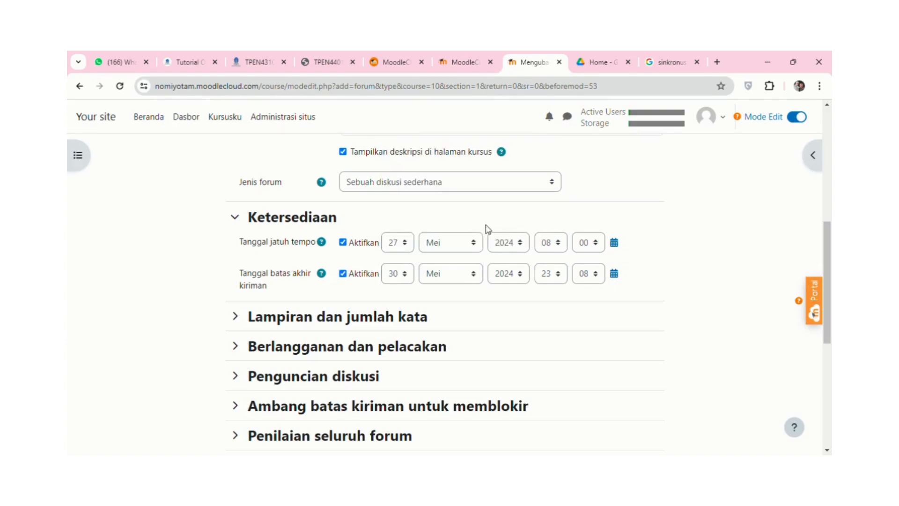
{"action": "left_click", "coordinate": [549, 275]}
{"action": "type", "text": "18"}
{"action": "left_click", "coordinate": [543, 236]}
{"action": "left_click", "coordinate": [582, 274]}
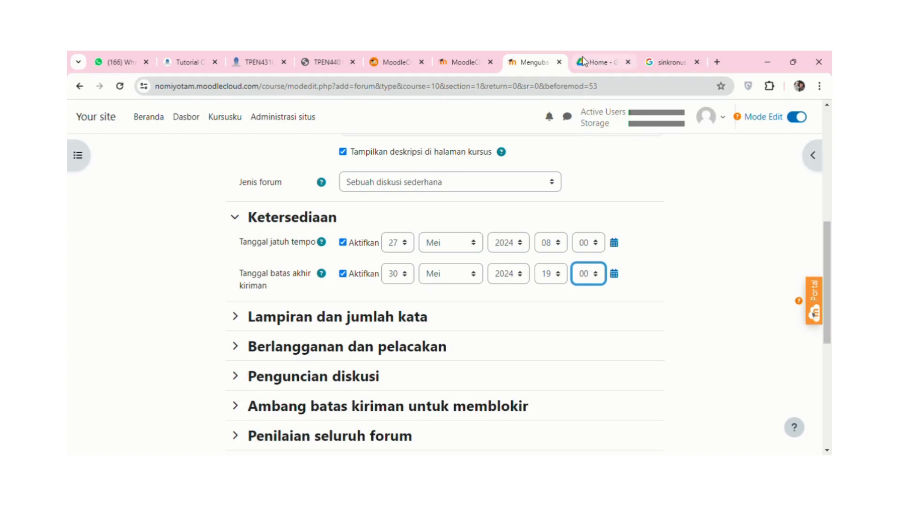
Step: Set the forum's maximum attachment size (Ukuran maksimum lampiran) to 100 MB under Lampiran dan jumlah kata
{"action": "left_click", "coordinate": [372, 322]}
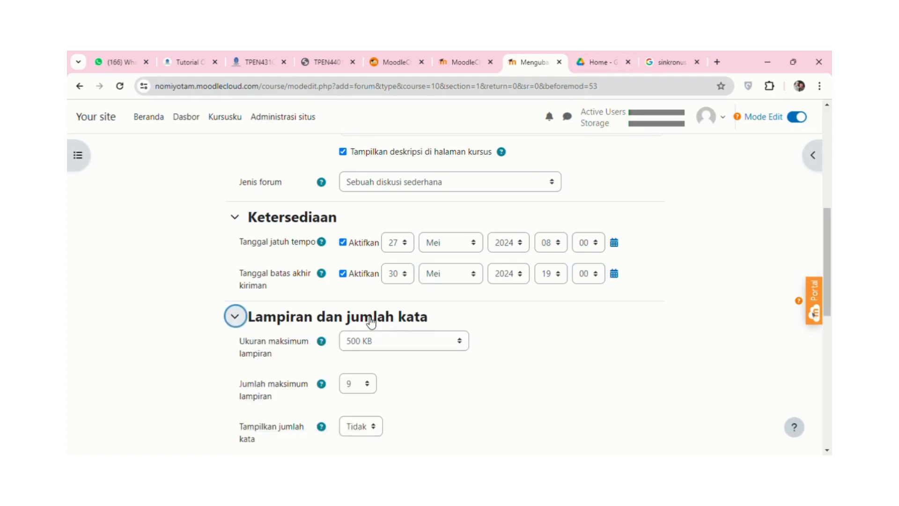
{"action": "left_click", "coordinate": [401, 340]}
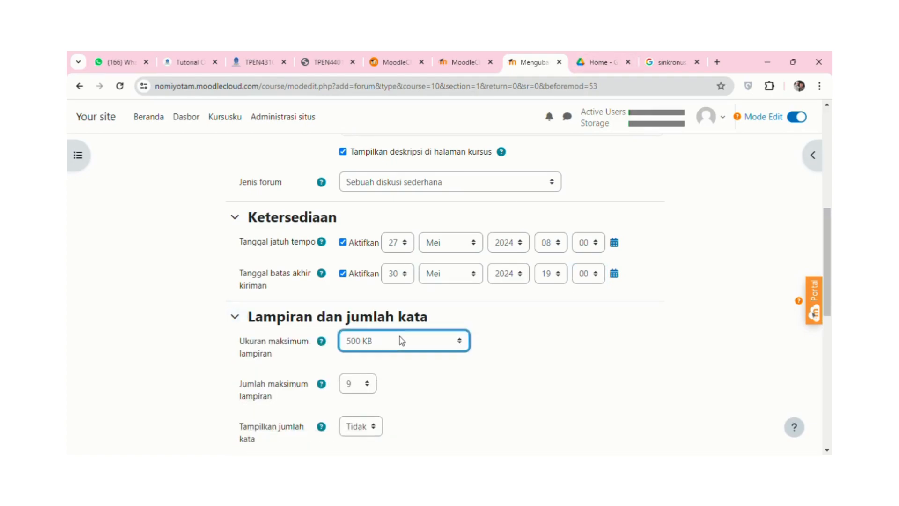
{"action": "left_click", "coordinate": [393, 193]}
{"action": "scroll", "coordinate": [830, 257], "scroll_direction": "down", "scroll_amount": 5}
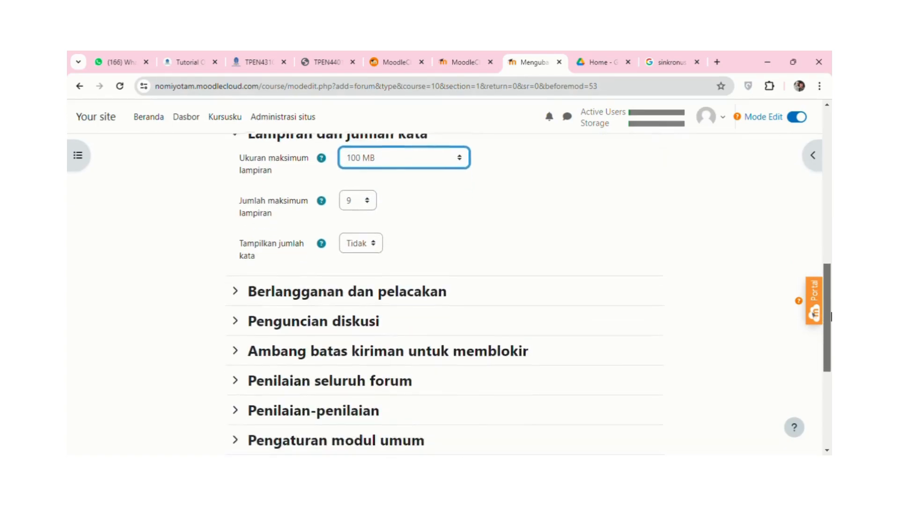
Step: Review the forum's subscription, discussion locking, blocking threshold, grading, ratings, common module and access restriction settings
{"action": "left_click", "coordinate": [397, 254]}
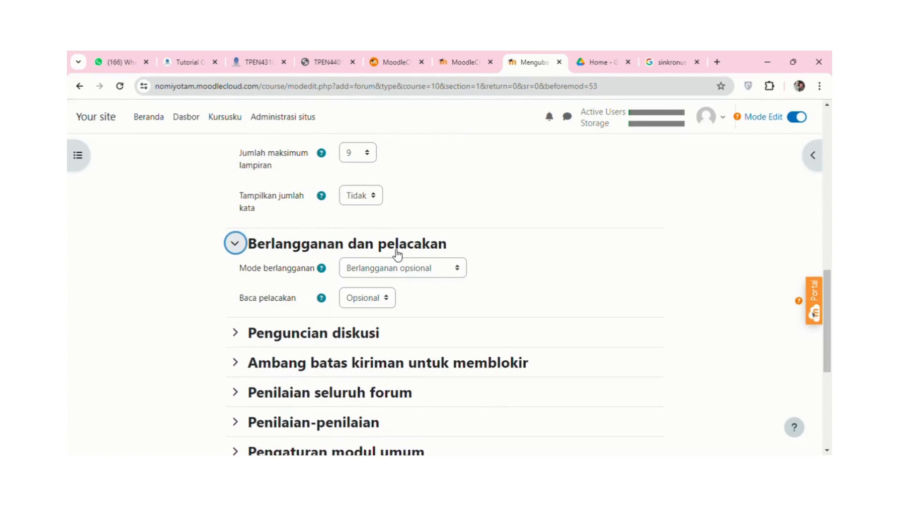
{"action": "left_click", "coordinate": [347, 340]}
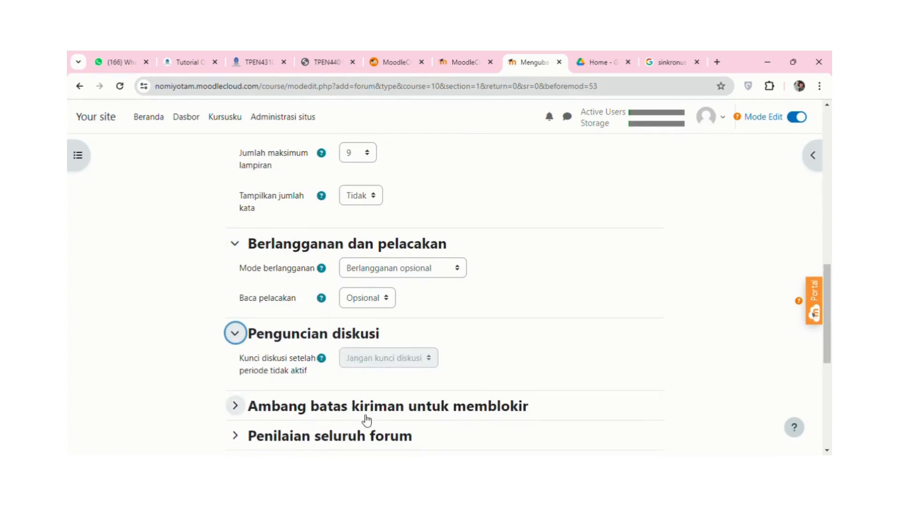
{"action": "left_click", "coordinate": [365, 407]}
{"action": "left_click_drag", "start_coordinate": [831, 263], "coordinate": [831, 330]}
{"action": "left_click", "coordinate": [331, 244]}
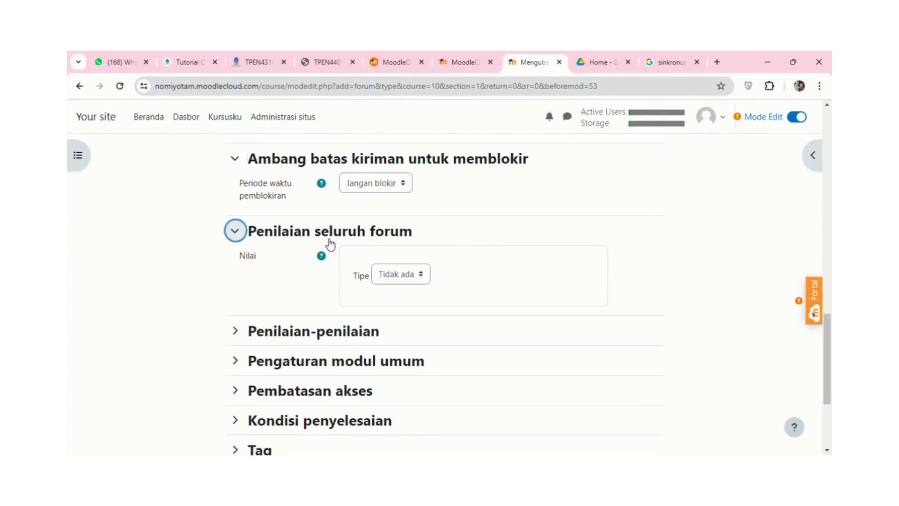
{"action": "left_click", "coordinate": [361, 331]}
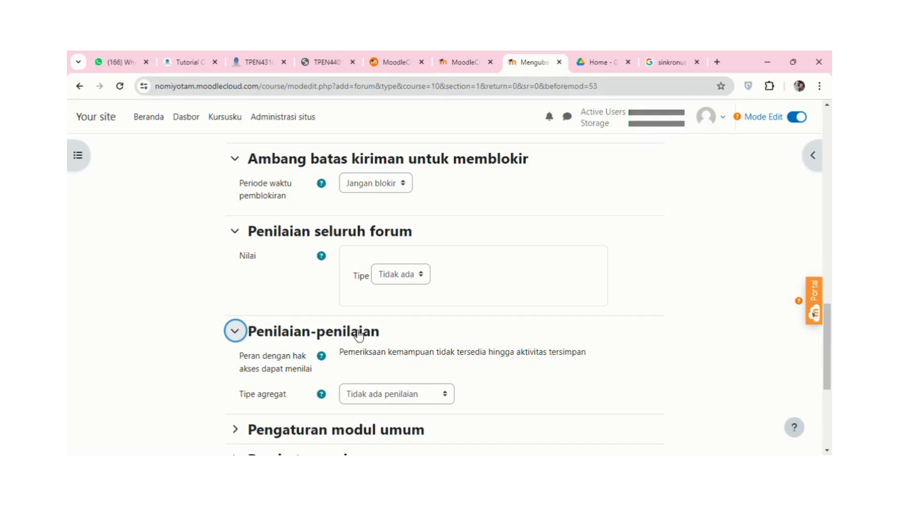
{"action": "left_click_drag", "start_coordinate": [831, 331], "coordinate": [831, 392]}
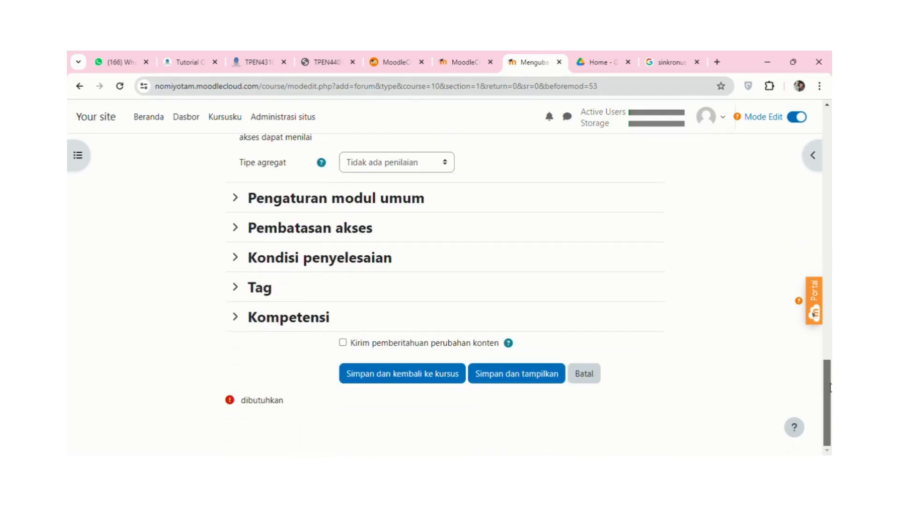
{"action": "left_click", "coordinate": [360, 209]}
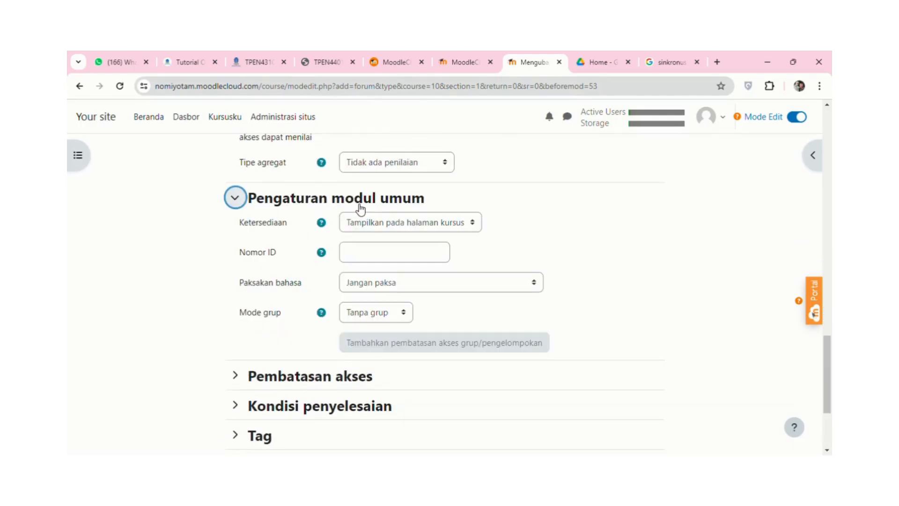
{"action": "left_click", "coordinate": [338, 387]}
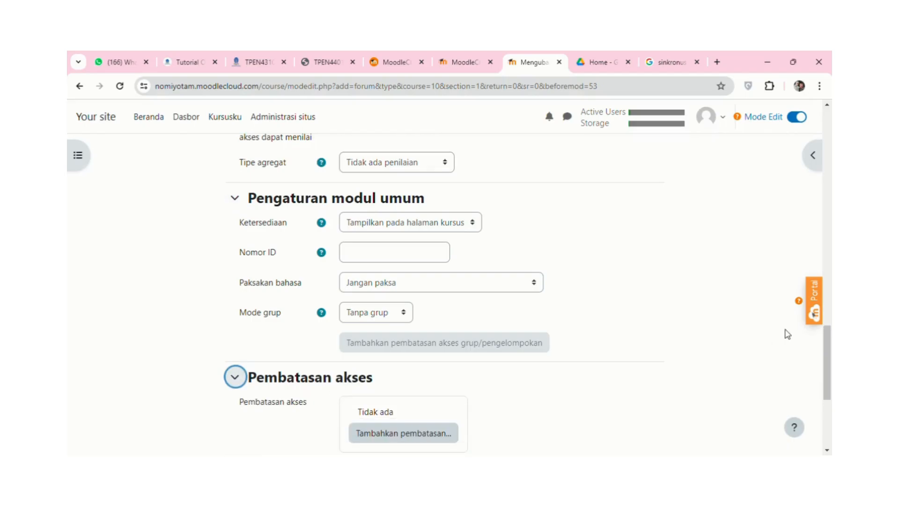
{"action": "left_click_drag", "start_coordinate": [830, 366], "coordinate": [831, 412]}
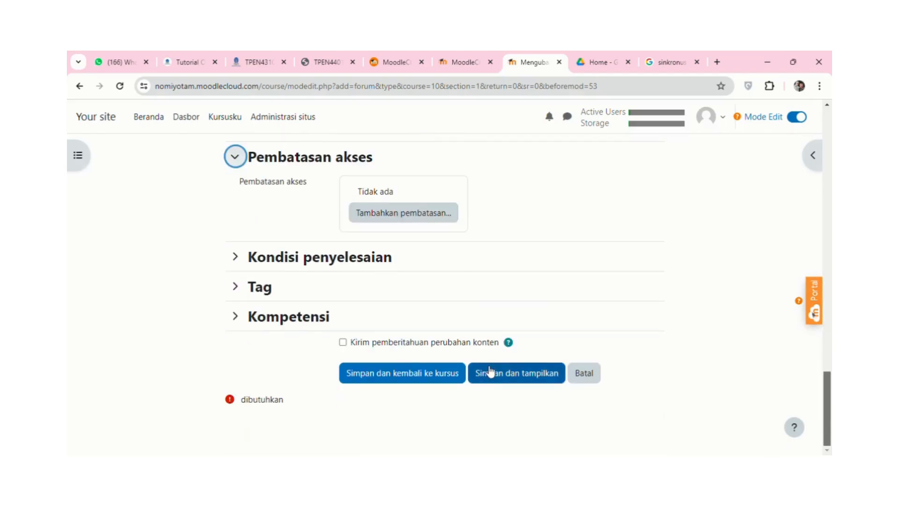
Step: Save and display the Diskusi Siklus Air forum, check its post, and return to the BDR Kelas 5B course page
{"action": "left_click", "coordinate": [500, 377]}
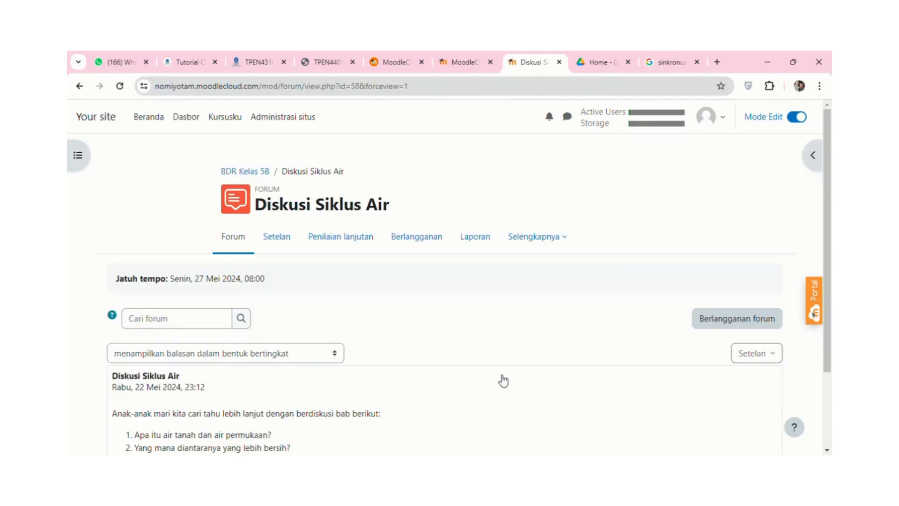
{"action": "left_click_drag", "start_coordinate": [825, 201], "coordinate": [820, 299]}
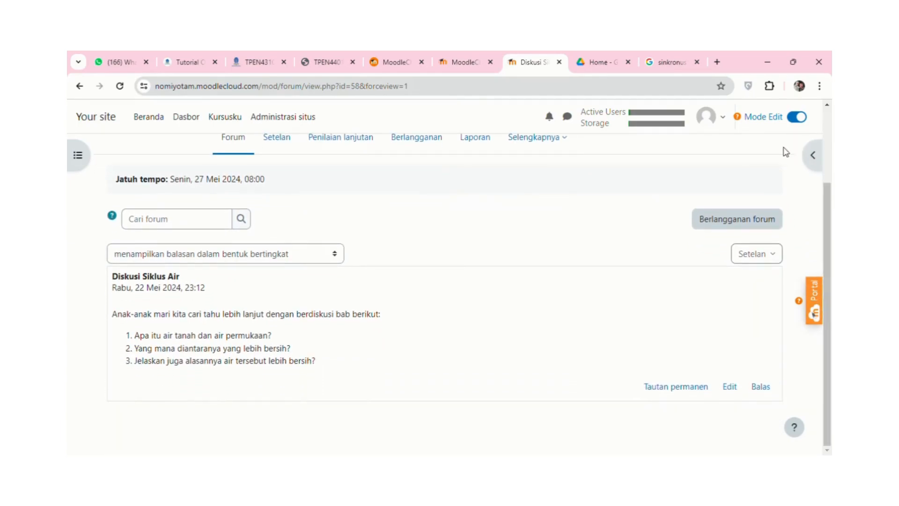
{"action": "left_click_drag", "start_coordinate": [832, 281], "coordinate": [829, 201]}
{"action": "left_click", "coordinate": [259, 175]}
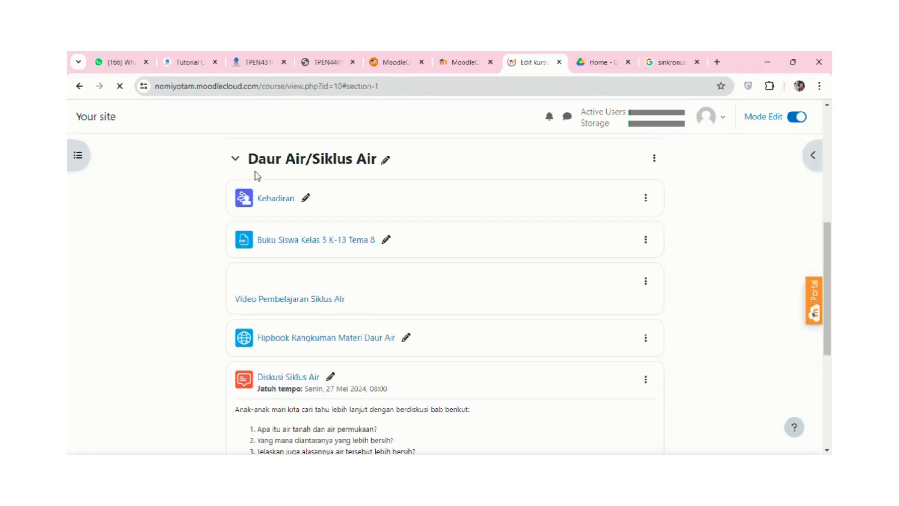
Step: Add a new Penugasan activity to the Daur Air/Siklus Air section, choosing it from the full list of activities
{"action": "left_click_drag", "start_coordinate": [831, 288], "coordinate": [831, 344]}
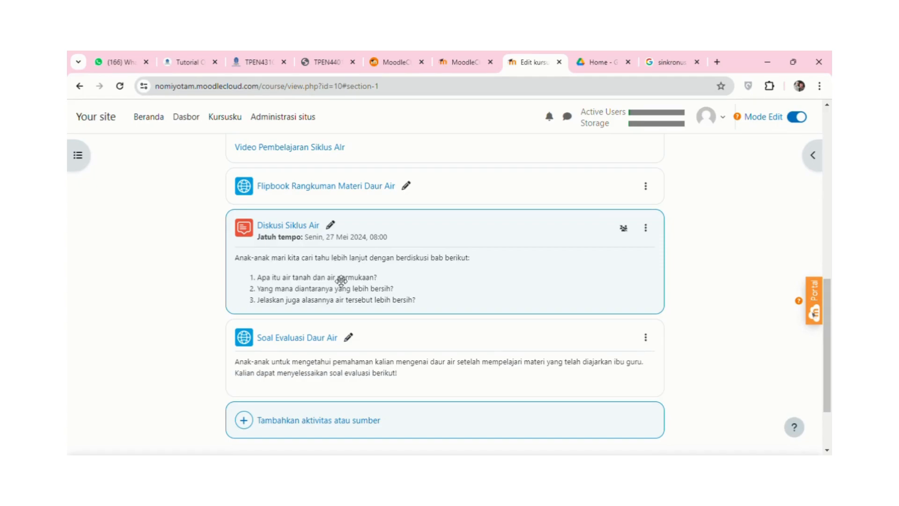
{"action": "scroll", "coordinate": [829, 352], "scroll_direction": "down", "scroll_amount": 2}
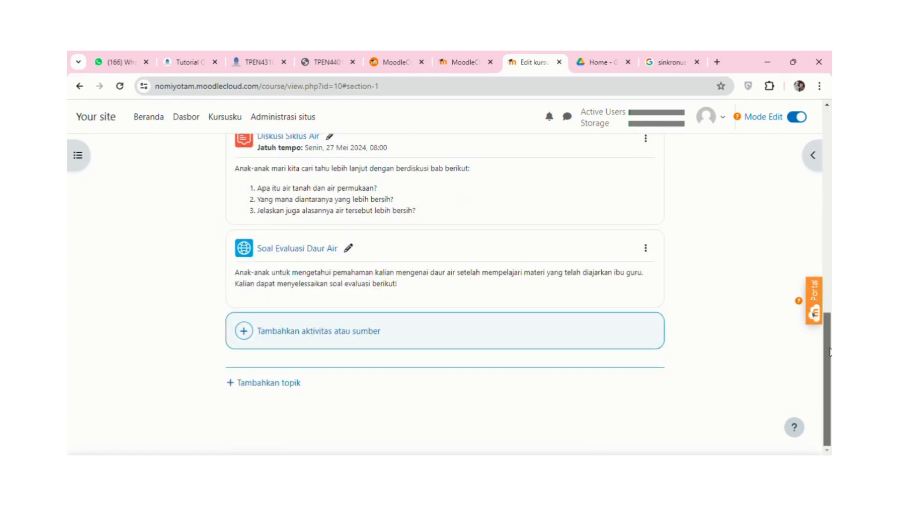
{"action": "left_click_drag", "start_coordinate": [829, 352], "coordinate": [830, 322]}
{"action": "left_click", "coordinate": [318, 395]}
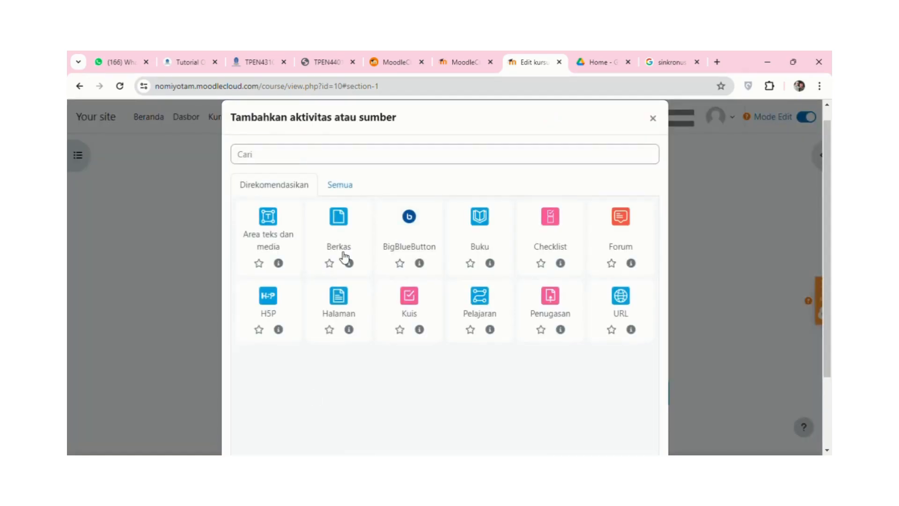
{"action": "left_click", "coordinate": [342, 190]}
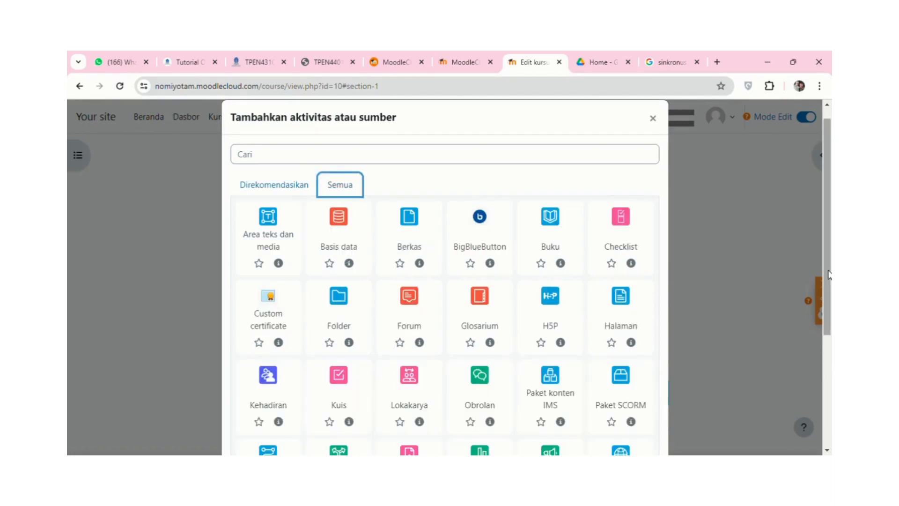
{"action": "left_click_drag", "start_coordinate": [828, 271], "coordinate": [831, 358]}
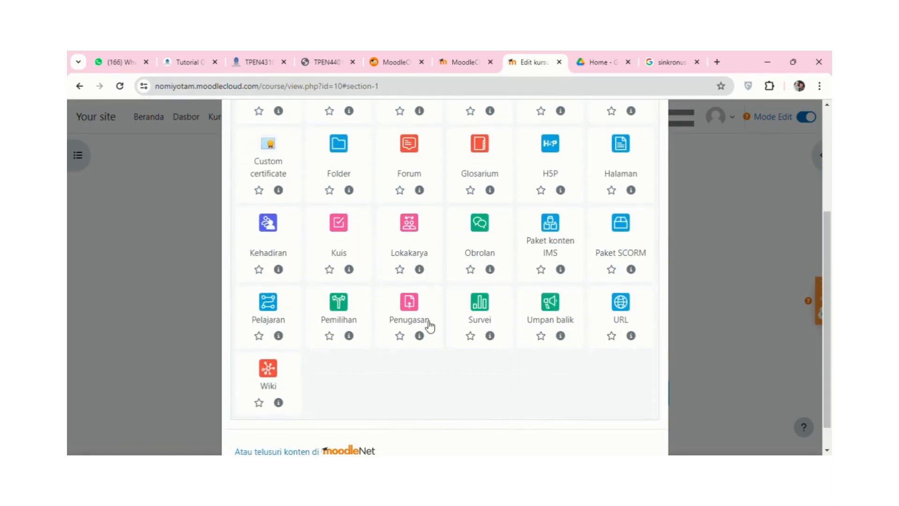
{"action": "left_click", "coordinate": [411, 315]}
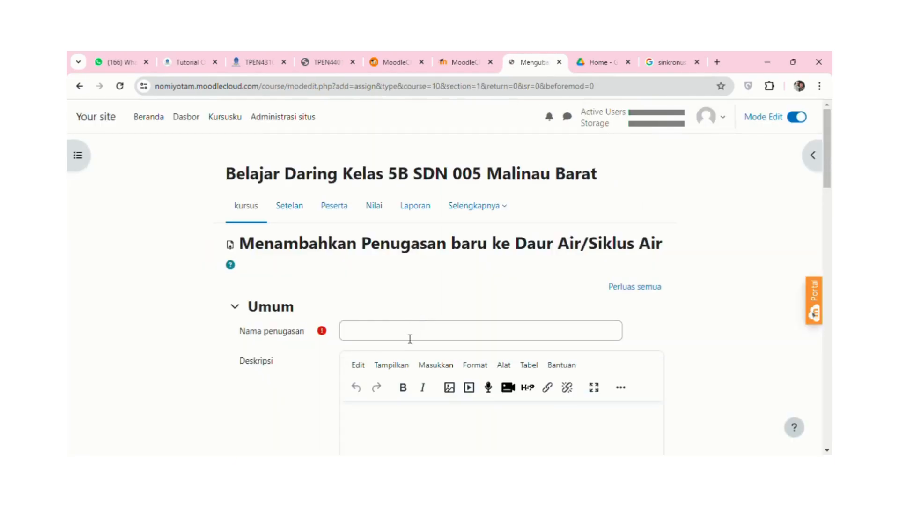
Step: Name the assignment "Gambar Bagan Siklus Air"
{"action": "left_click", "coordinate": [409, 335]}
{"action": "type", "text": "BAg"}
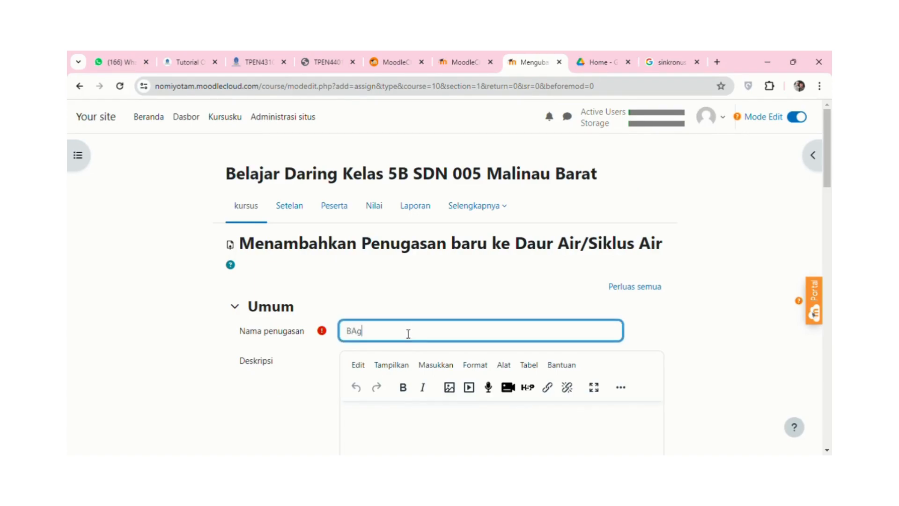
{"action": "key", "text": "BackSpace"}
{"action": "key", "text": "BackSpace"}
{"action": "key", "text": "BackSpace"}
{"action": "type", "text": "Ga"}
{"action": "key", "text": "BackSpace"}
{"action": "key", "text": "BackSpace"}
{"action": "type", "text": "Gambar BAgan"}
{"action": "key", "text": "BackSpace"}
{"action": "key", "text": "BackSpace"}
{"action": "key", "text": "BackSpace"}
{"action": "key", "text": "BackSpace"}
{"action": "type", "text": "agan Siklus Air"}
Step: Begin the activity instructions (Instruksi aktivitas) with "Gambarlah bagan siklus air lengkap dengan keterangannya"
{"action": "scroll", "coordinate": [435, 255], "scroll_direction": "down", "scroll_amount": 4}
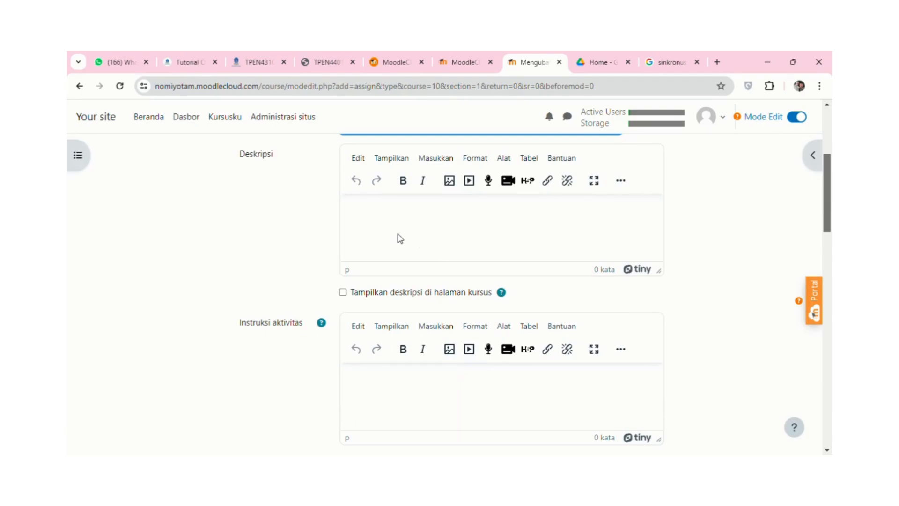
{"action": "left_click", "coordinate": [406, 399]}
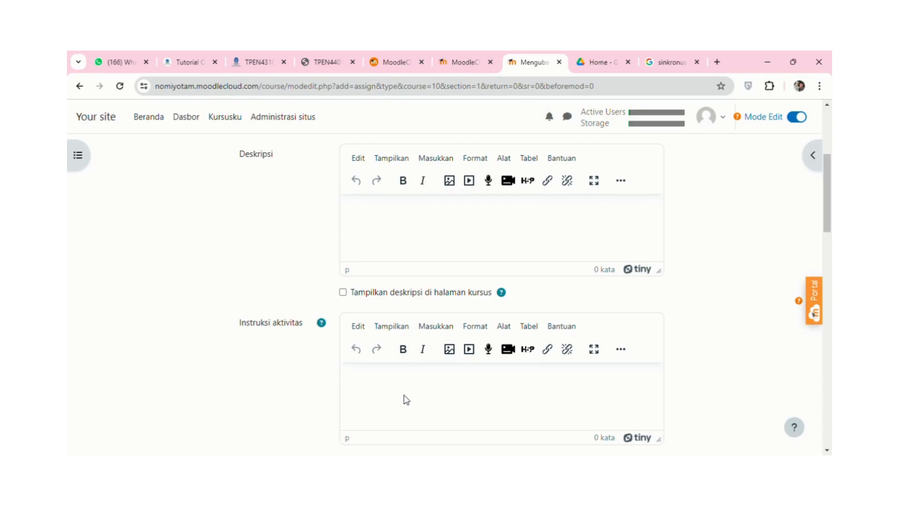
{"action": "type", "text": "Gambarlah bagan s"}
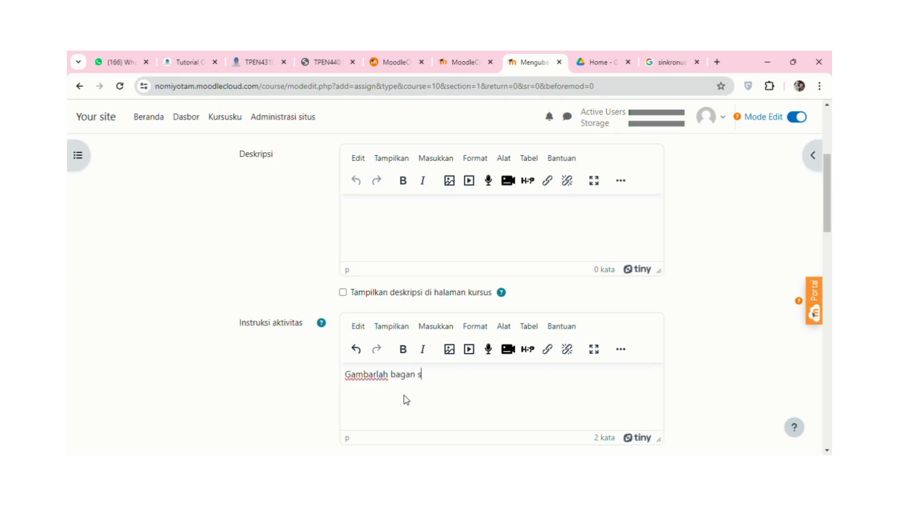
{"action": "type", "text": "iklus air lengkap dengan "}
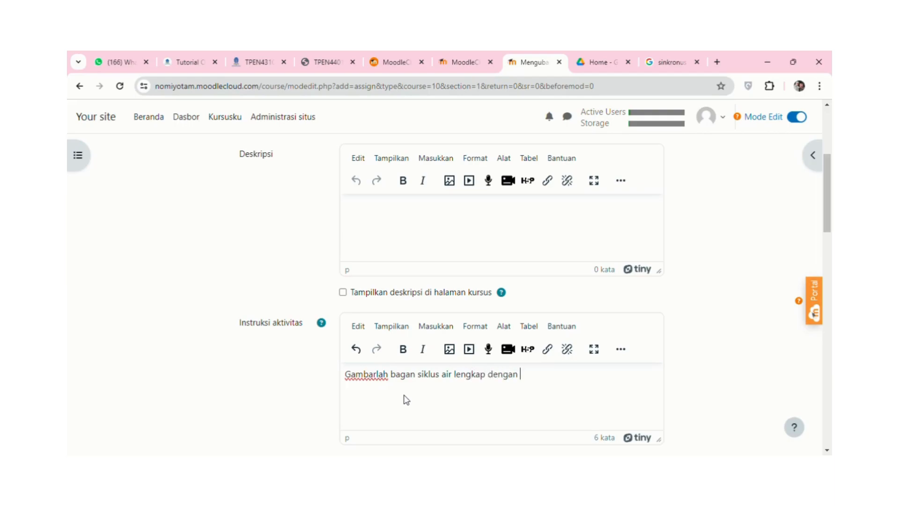
{"action": "type", "text": "keteran"}
{"action": "type", "text": "nya"}
{"action": "type", "text": " (evapora"}
{"action": "type", "text": "so"}
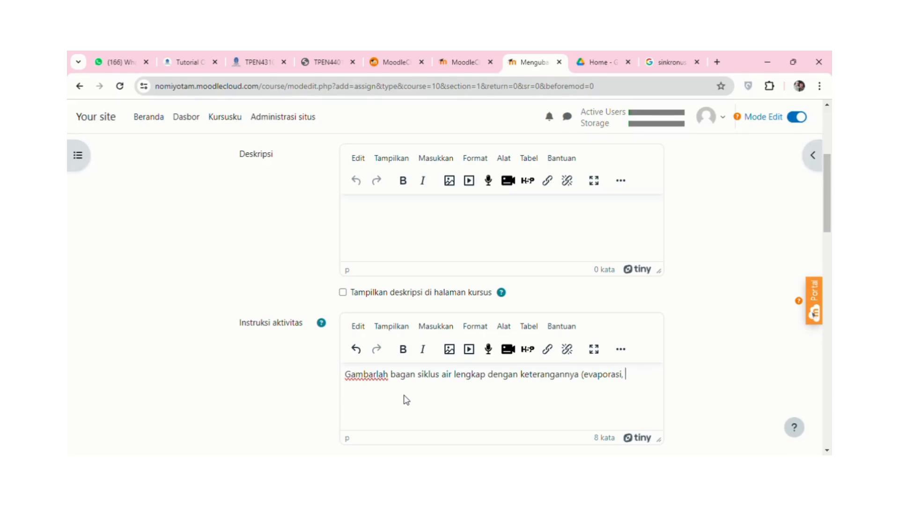
{"action": "type", "text": ", tra"}
Step: Add "(evaporasi dan transpirasi, kondensasi, presipitasi, infiltrasi dan limpasan)" after "keterangannya" in the activity instructions
{"action": "key", "text": "BackSpace"}
{"action": "key", "text": "BackSpace"}
{"action": "key", "text": "BackSpace"}
{"action": "key", "text": "BackSpace"}
{"action": "type", "text": "da"}
{"action": "key", "text": "BackSpace"}
{"action": "type", "text": "dan transpiras"}
{"action": "key", "text": "BackSpace"}
{"action": "type", "text": ", konde"}
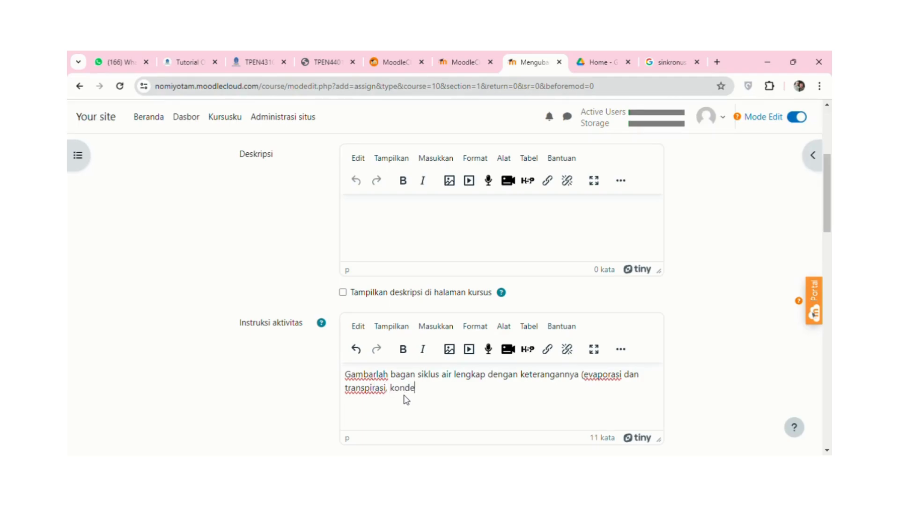
{"action": "type", "text": "nsasi, presipitasi, "}
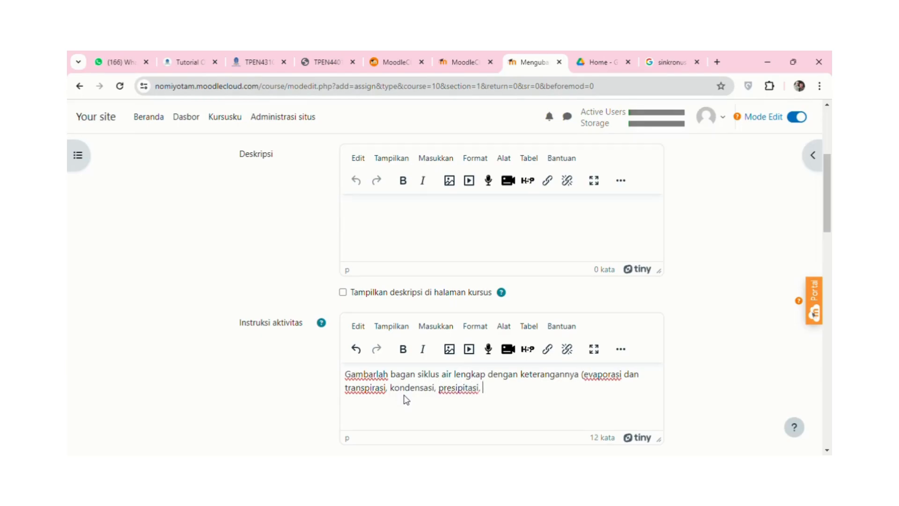
{"action": "type", "text": "infiltrasi dan limpas"}
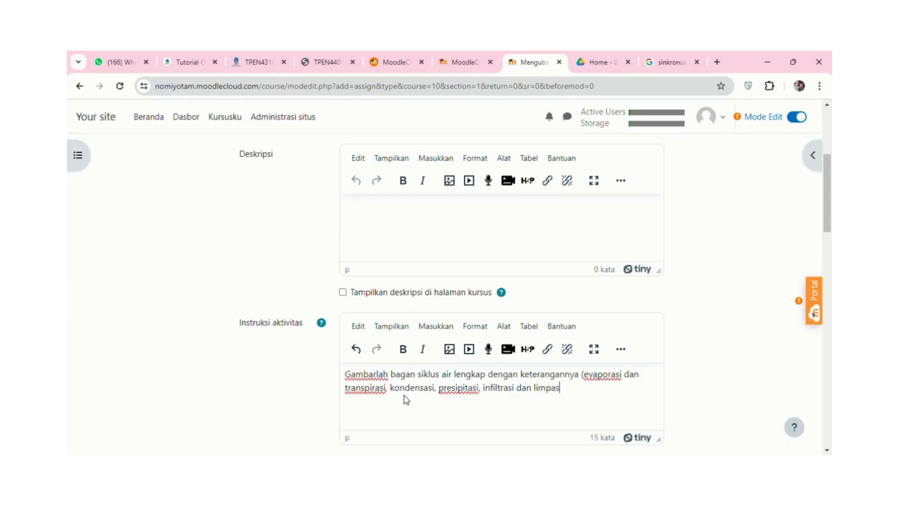
{"action": "type", "text": "an) dengan"}
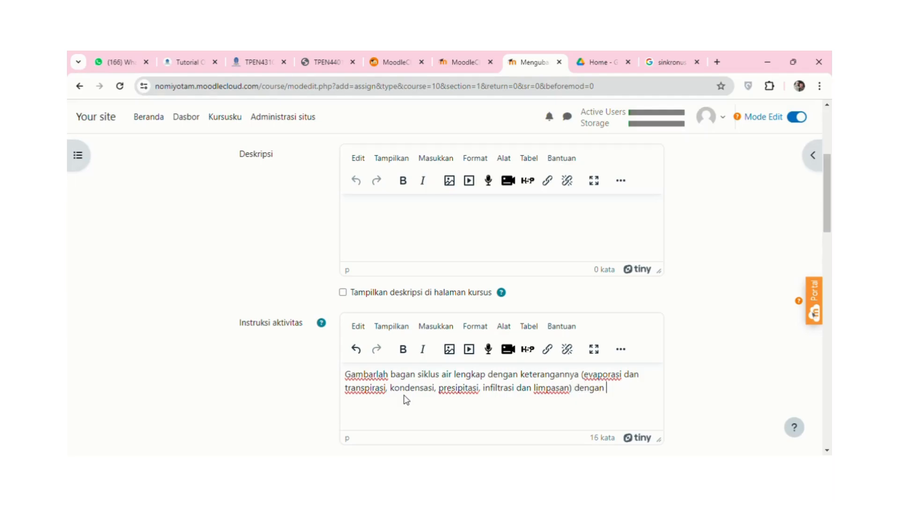
Step: Continue the activity instructions after the bracketed list of water cycle stages with "serapi mungkin"
{"action": "key", "text": "BackSpace"}
{"action": "key", "text": "BackSpace"}
{"action": "key", "text": "BackSpace"}
{"action": "key", "text": "BackSpace"}
{"action": "key", "text": "BackSpace"}
{"action": "type", "text": "seb"}
{"action": "key", "text": "BackSpace"}
{"action": "type", "text": "rapi mungkin, kali"}
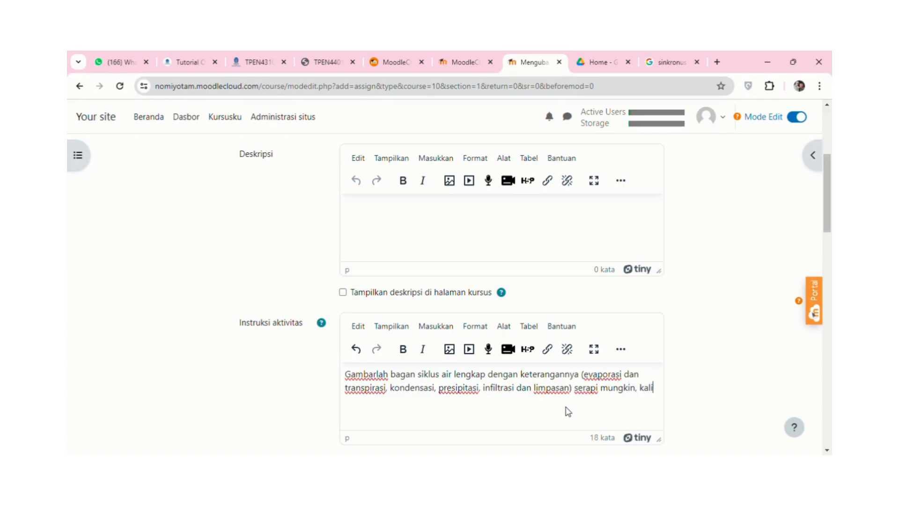
{"action": "type", "text": "na juga bisa mewarnai"}
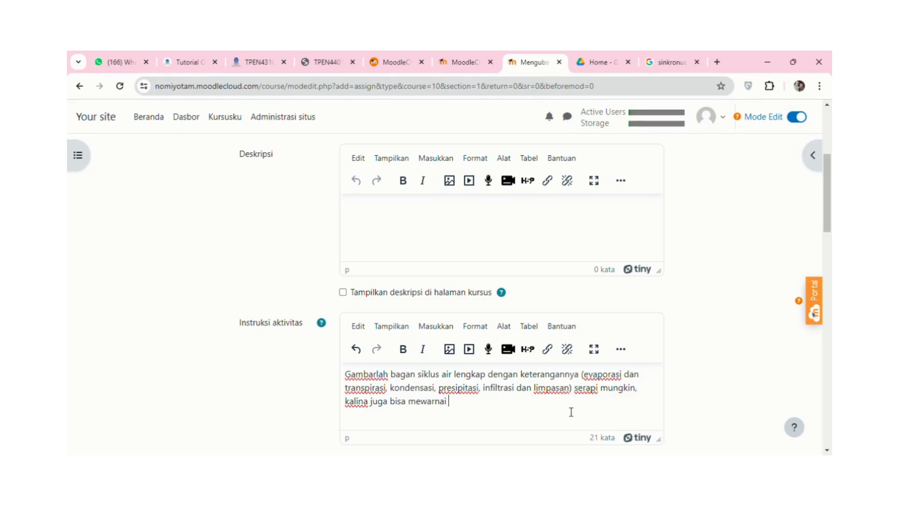
{"action": "type", "text": " bagan tersebut agar lebih menarik!"}
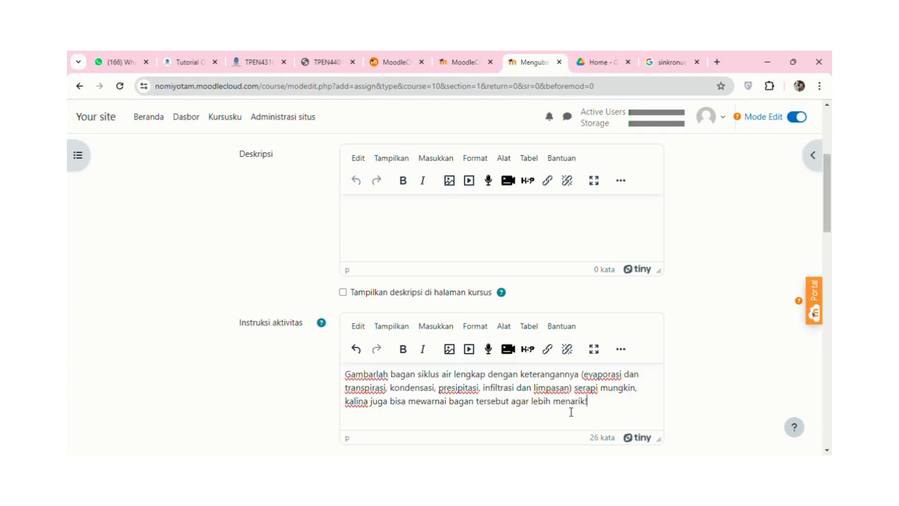
{"action": "key", "text": "Return"}
{"action": "type", "text": "kerjaka"}
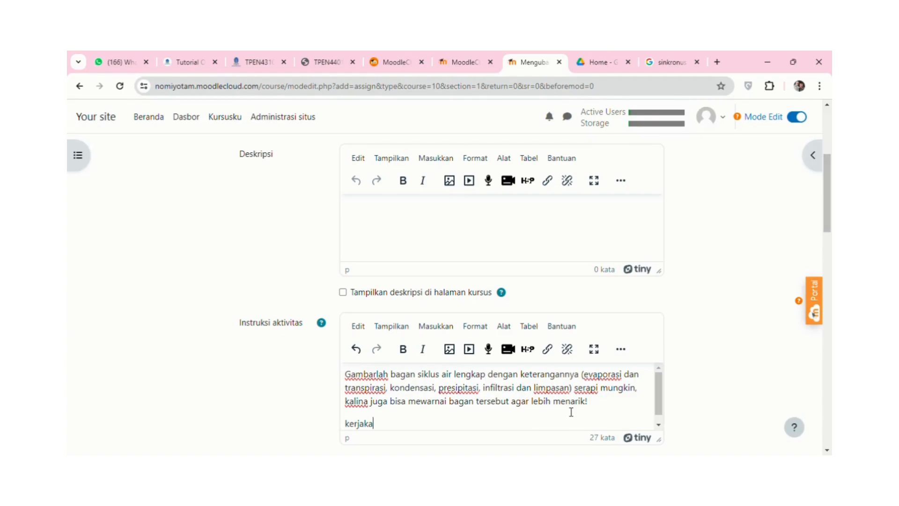
{"action": "key", "text": "BackSpace"}
{"action": "key", "text": "BackSpace"}
{"action": "key", "text": "BackSpace"}
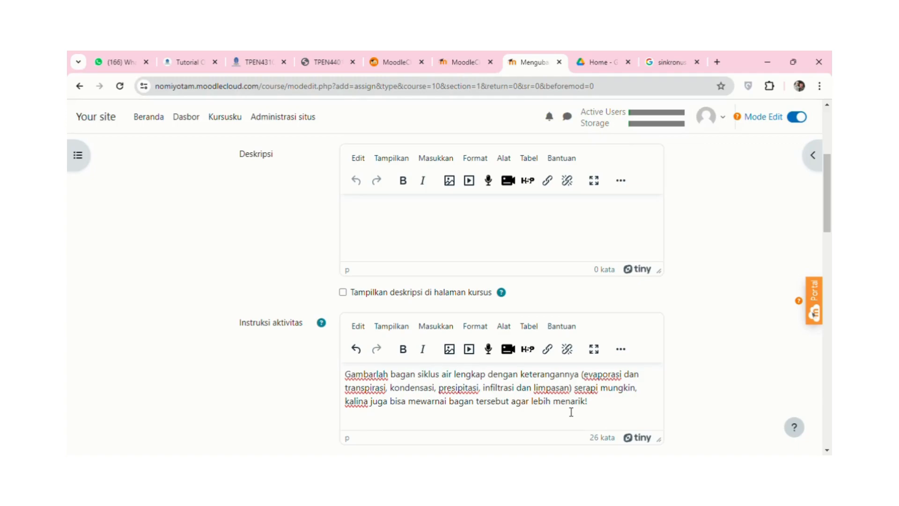
Step: Add a second instruction paragraph reading "Kerjakan pada selembar kertas bebas, boleh HVS, buku gambar, atau buku tulis!"
{"action": "key", "text": "Return"}
{"action": "type", "text": "Kerjakan pada sel"}
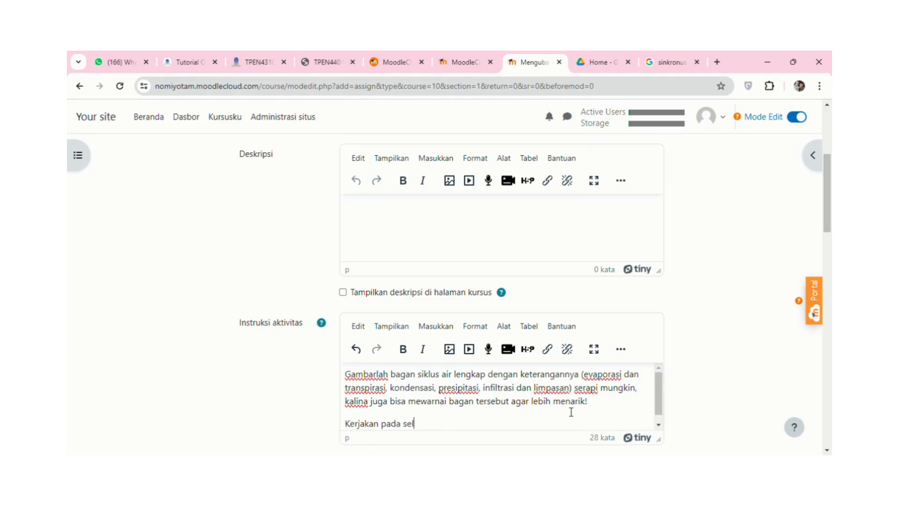
{"action": "type", "text": "embar kertas bebas"}
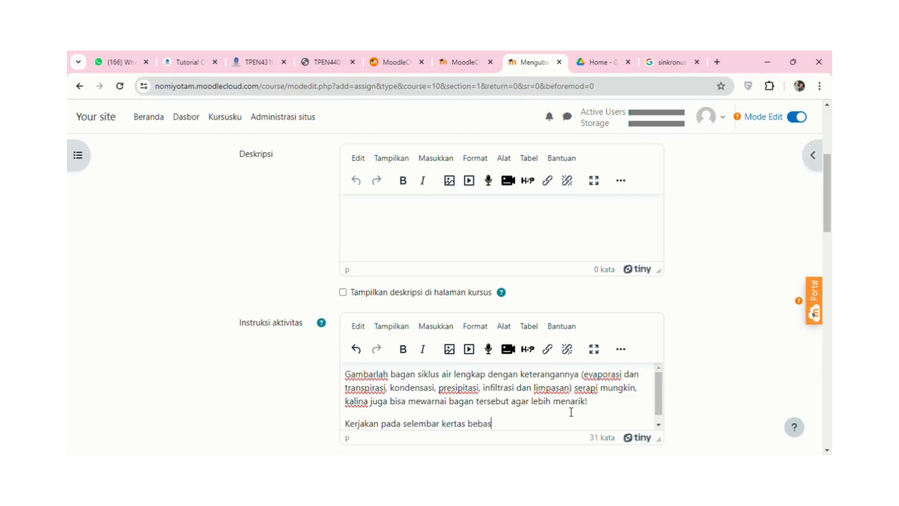
{"action": "type", "text": ", boleh HVS, buk"}
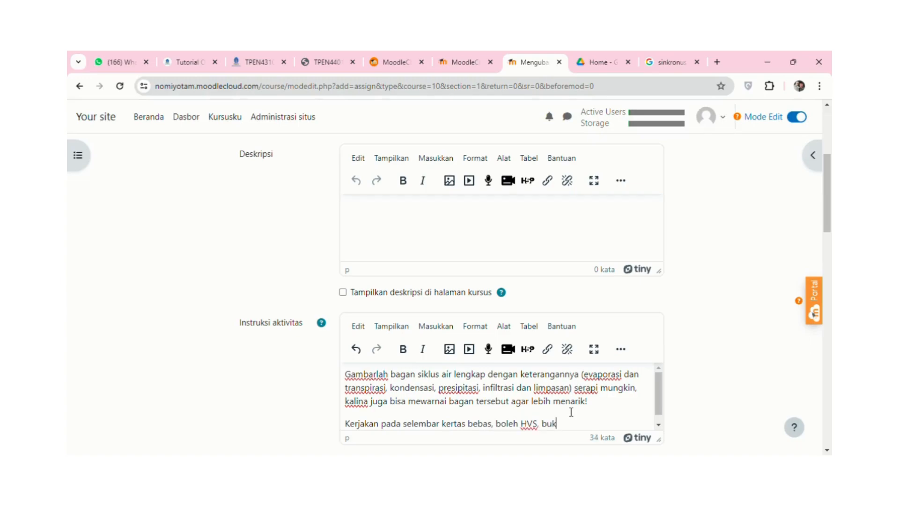
{"action": "type", "text": "u gambar, atau buku tuli"}
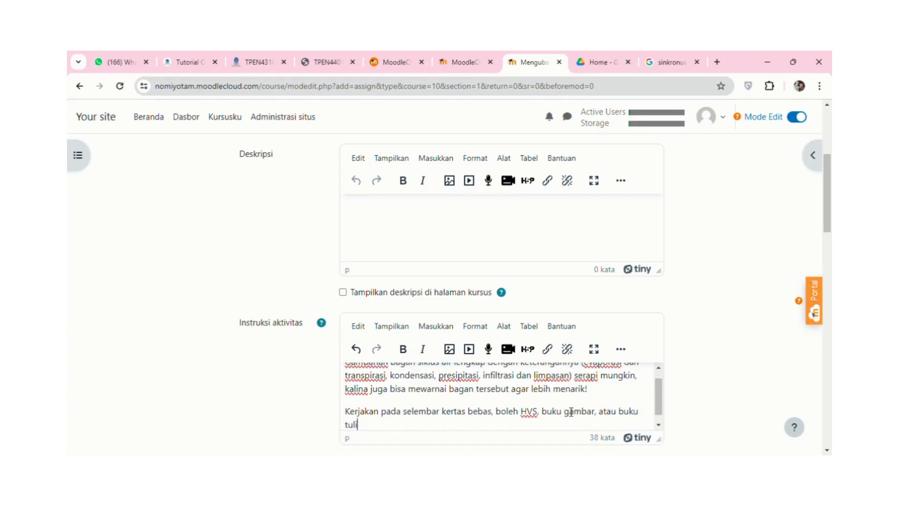
{"action": "type", "text": "s!"}
Step: Correct the misspelled word "kalina" to "kalian" in the first instruction paragraph
{"action": "left_click", "coordinate": [367, 393]}
{"action": "key", "text": "BackSpace"}
{"action": "key", "text": "BackSpace"}
{"action": "type", "text": "an"}
Step: Start a third instruction paragraph with "Foto lah hasil gambar baganmu tersebut"
{"action": "left_click", "coordinate": [403, 425]}
{"action": "key", "text": "Return"}
{"action": "type", "text": "Foto lah hasil"}
{"action": "type", "text": " b"}
{"action": "key", "text": "BackSpace"}
{"action": "type", "text": "gambar ga"}
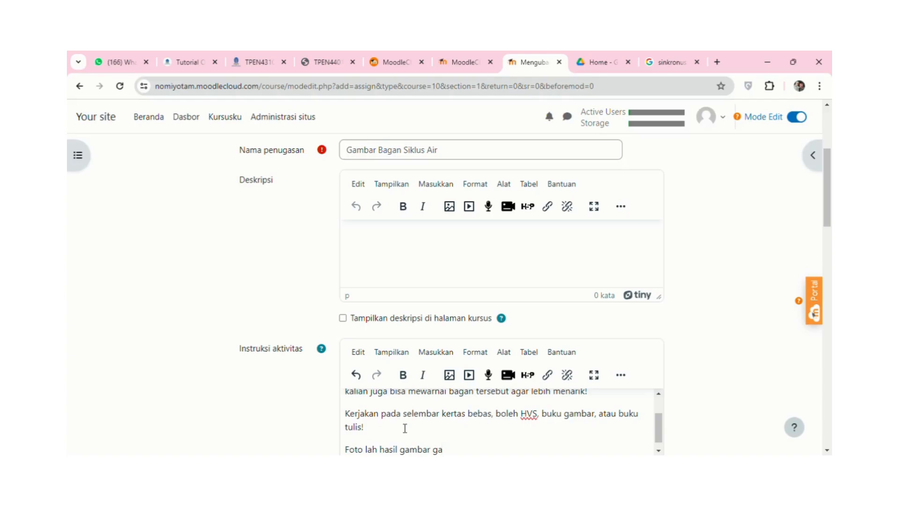
{"action": "key", "text": "BackSpace"}
{"action": "type", "text": "aganmu tersebut kemud"}
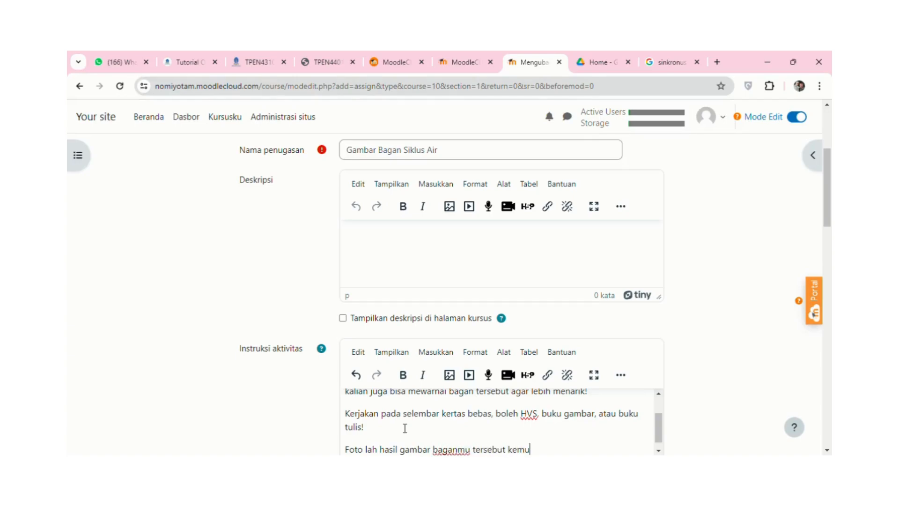
{"action": "key", "text": "BackSpace"}
{"action": "key", "text": "BackSpace"}
{"action": "key", "text": "BackSpace"}
{"action": "key", "text": "BackSpace"}
{"action": "key", "text": "BackSpace"}
Step: Complete the third instruction paragraph with ", kemudian unggah pada laman yang tersedia di kursus ini!"
{"action": "type", "text": ", kemudian unggah pad"}
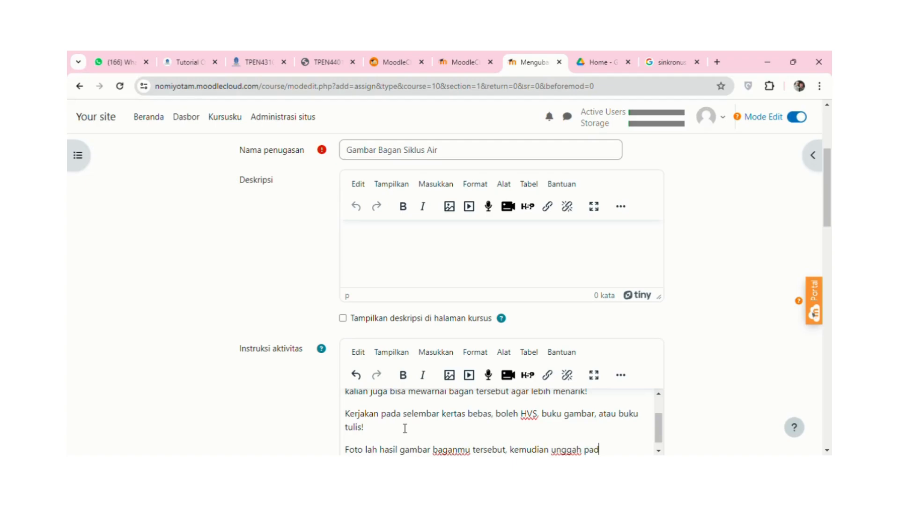
{"action": "type", "text": "a link yang"}
{"action": "key", "text": "BackSpace"}
{"action": "key", "text": "BackSpace"}
{"action": "key", "text": "BackSpace"}
{"action": "key", "text": "BackSpace"}
{"action": "key", "text": "BackSpace"}
{"action": "key", "text": "BackSpace"}
{"action": "key", "text": "BackSpace"}
{"action": "type", "text": "laman yang ters"}
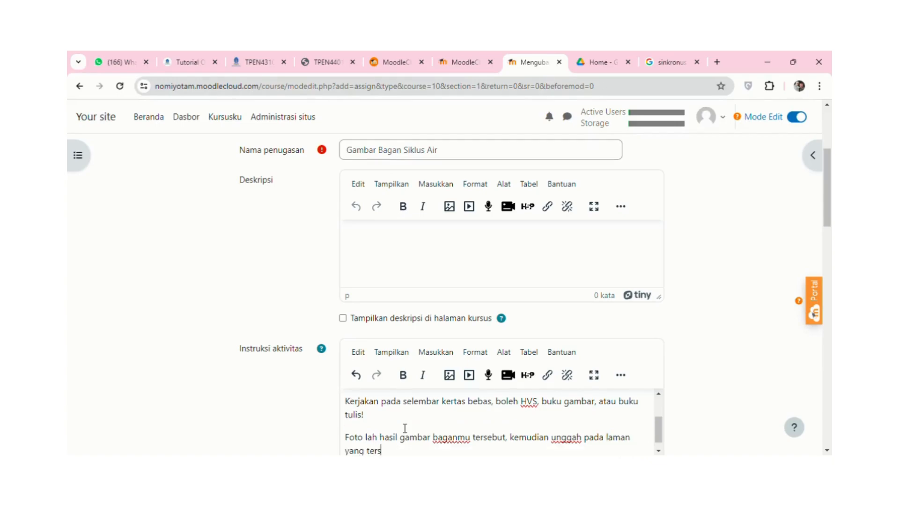
{"action": "type", "text": "edia di kuris"}
{"action": "key", "text": "BackSpace"}
{"action": "key", "text": "BackSpace"}
{"action": "type", "text": "sus in"}
{"action": "left_click_drag", "start_coordinate": [829, 169], "coordinate": [829, 213]}
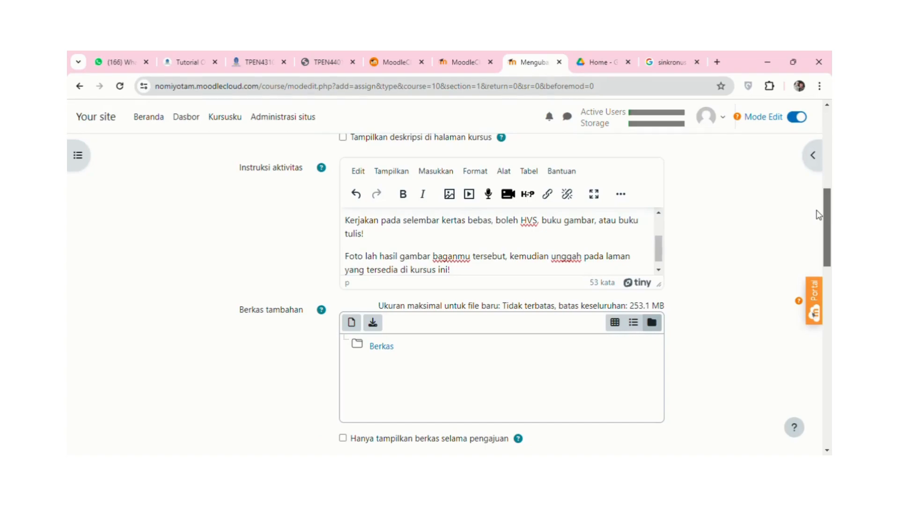
{"action": "left_click_drag", "start_coordinate": [825, 214], "coordinate": [831, 234]}
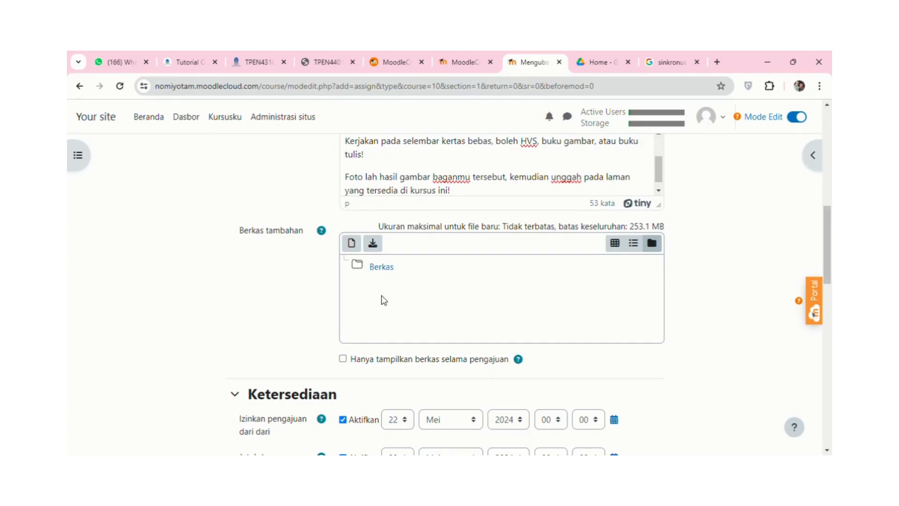
{"action": "scroll", "coordinate": [827, 212], "scroll_direction": "up", "scroll_amount": 2}
{"action": "mouse_move", "coordinate": [828, 212]}
{"action": "left_mouse_down"}
{"action": "mouse_move", "coordinate": [821, 181]}
{"action": "mouse_move", "coordinate": [831, 274]}
{"action": "mouse_move", "coordinate": [825, 215]}
{"action": "left_mouse_up"}
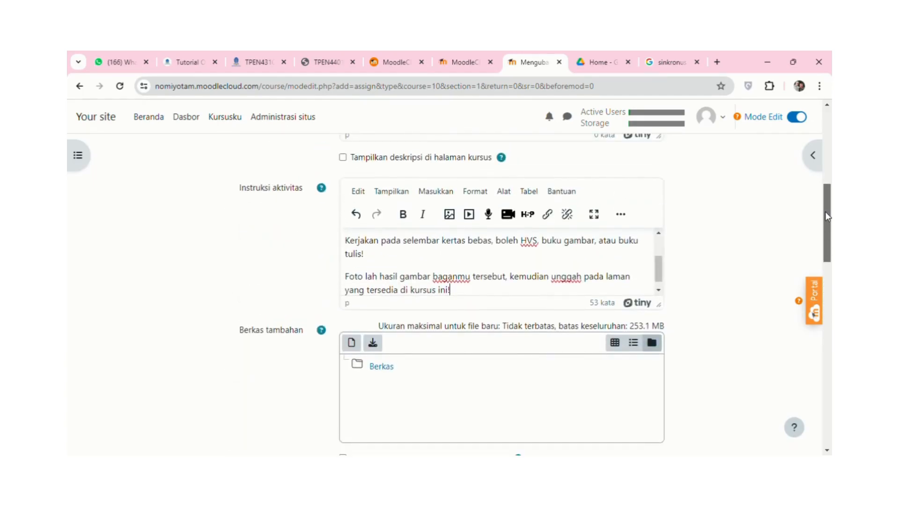
{"action": "scroll", "coordinate": [824, 212], "scroll_direction": "up", "scroll_amount": 3}
Step: Add a final paragraph to the activity instructions reading "Kamu juga bisa melihat contoh dari internet."
{"action": "key", "text": "BackSpace"}
{"action": "type", "text": "KAmu"}
{"action": "key", "text": "BackSpace"}
{"action": "key", "text": "BackSpace"}
{"action": "key", "text": "BackSpace"}
{"action": "type", "text": "amu"}
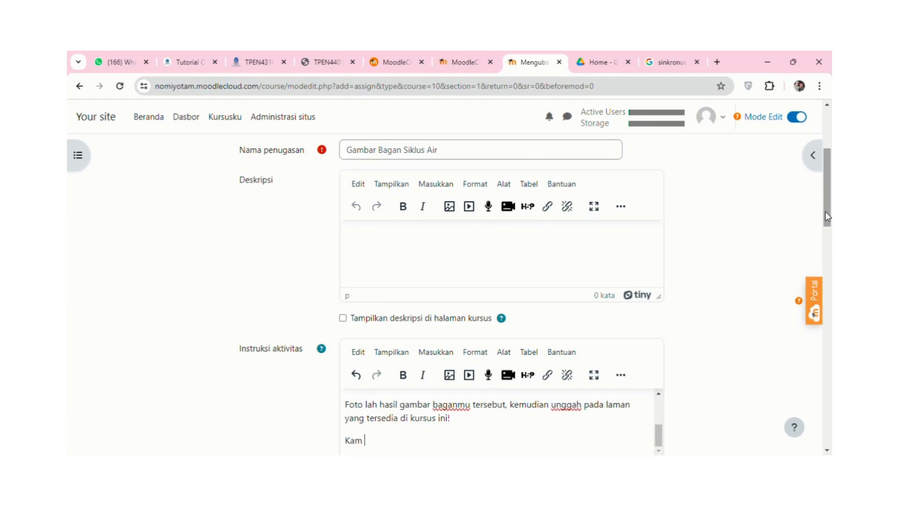
{"action": "key", "text": "BackSpace"}
{"action": "type", "text": "u juga bisa melihat contoh d"}
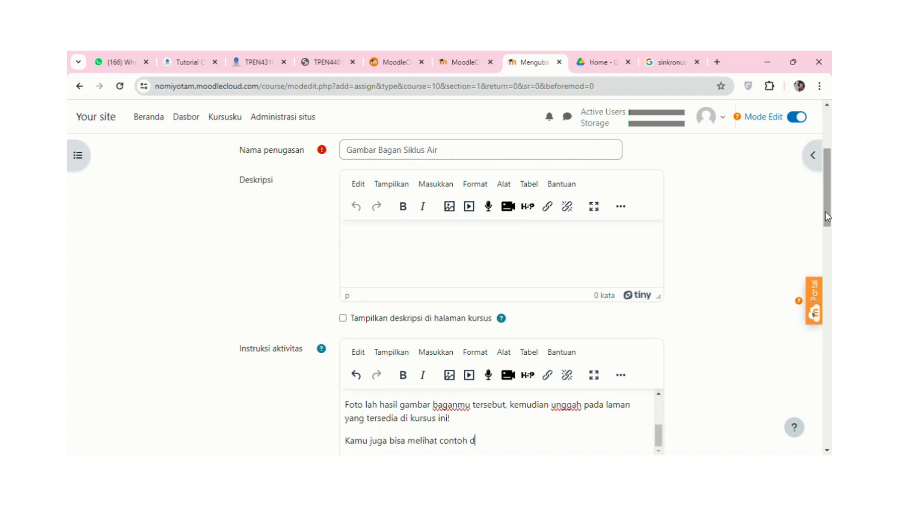
{"action": "type", "text": "ari internet"}
{"action": "key", "text": "BackSpace"}
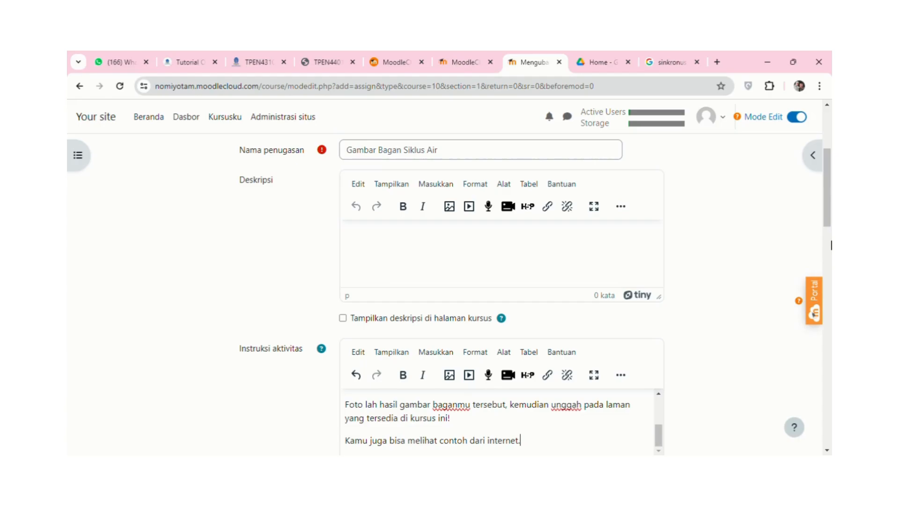
Step: Allow submissions from 27 Mei 2024 and set the due date (Jatuh tempo) to 30 Mei 2024
{"action": "left_click_drag", "start_coordinate": [831, 202], "coordinate": [831, 297]}
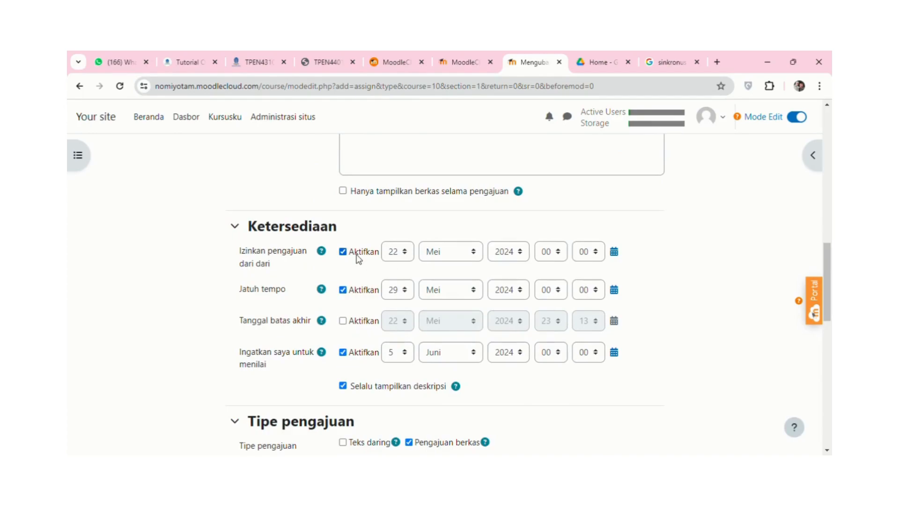
{"action": "left_click", "coordinate": [393, 253]}
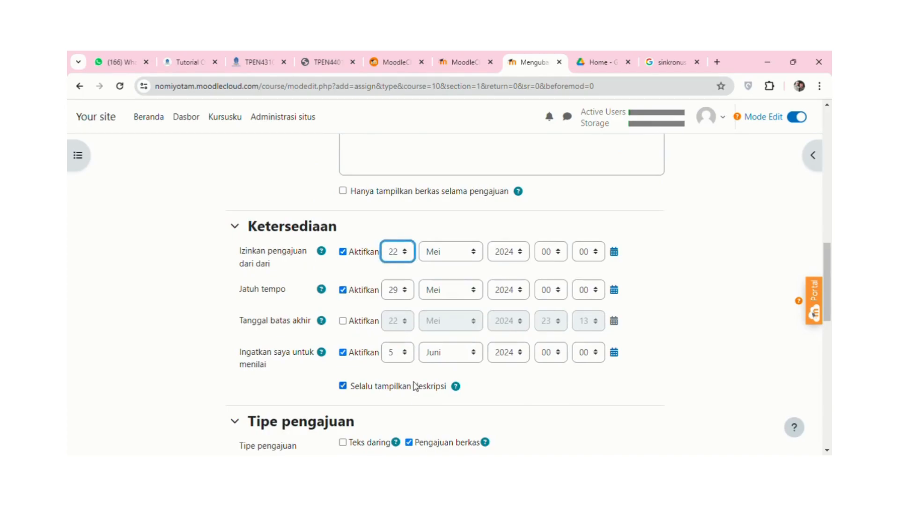
{"action": "left_click", "coordinate": [396, 406]}
{"action": "left_click", "coordinate": [401, 298]}
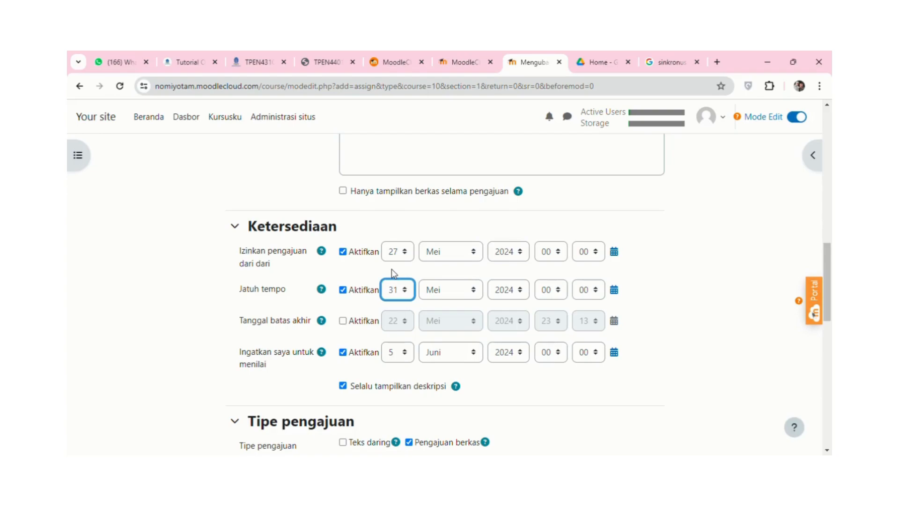
{"action": "left_click", "coordinate": [614, 291]}
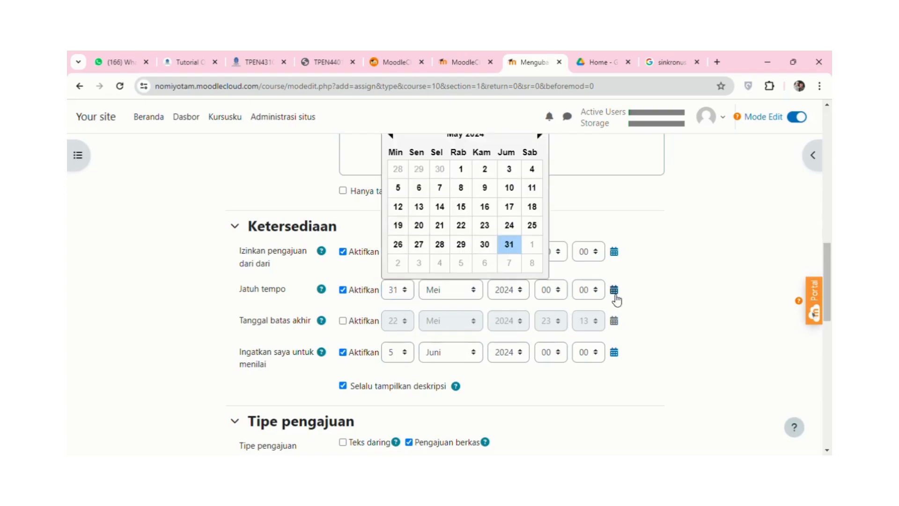
{"action": "left_click", "coordinate": [487, 243]}
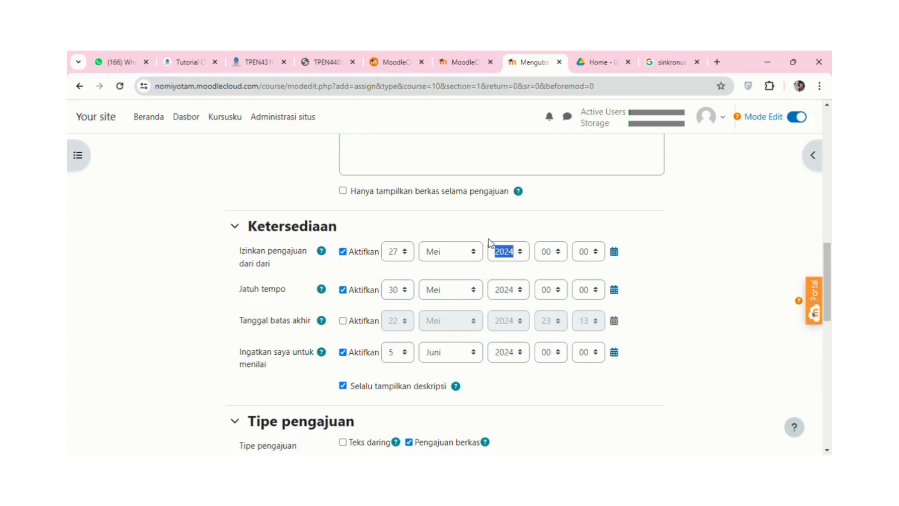
Step: Enable the cut-off date (Tanggal batas akhir) and set it to 30 Mei 2024
{"action": "left_click", "coordinate": [343, 321]}
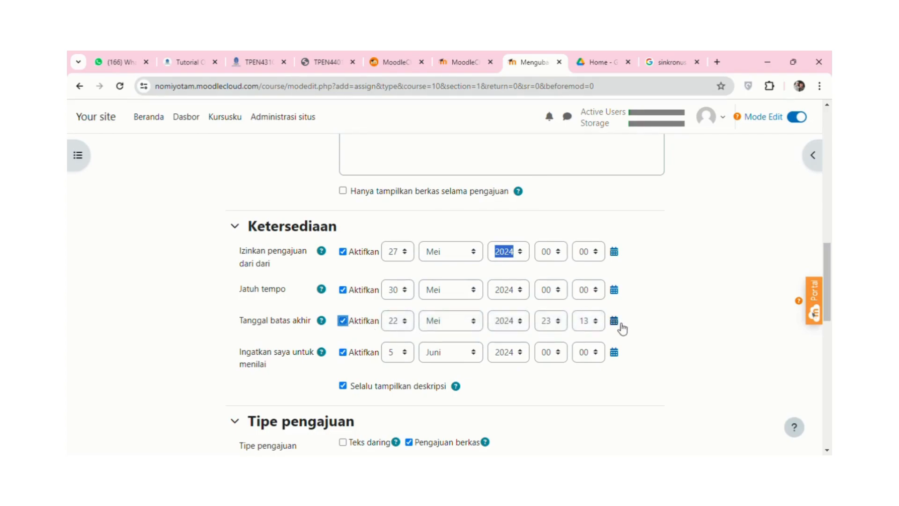
{"action": "left_click", "coordinate": [618, 323]}
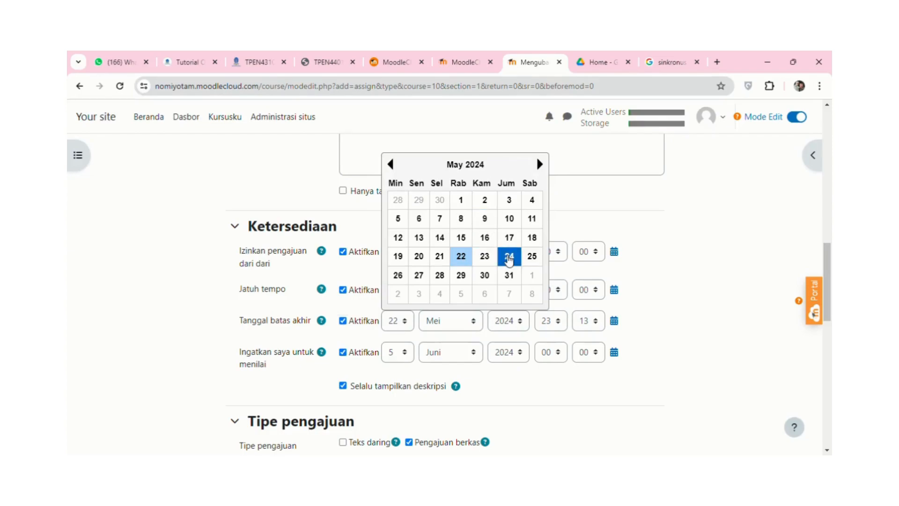
{"action": "left_click", "coordinate": [485, 275]}
Step: Set the due date (Jatuh tempo) to 31 Mei 2024 and disable the grading reminder (Ingatkan saya untuk menilai)
{"action": "left_click", "coordinate": [396, 293]}
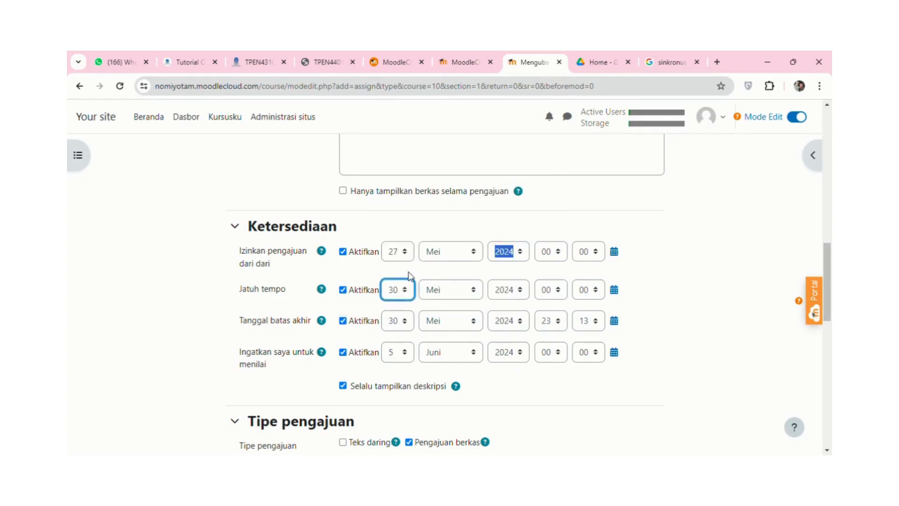
{"action": "key", "text": "Down"}
{"action": "left_click", "coordinate": [341, 356]}
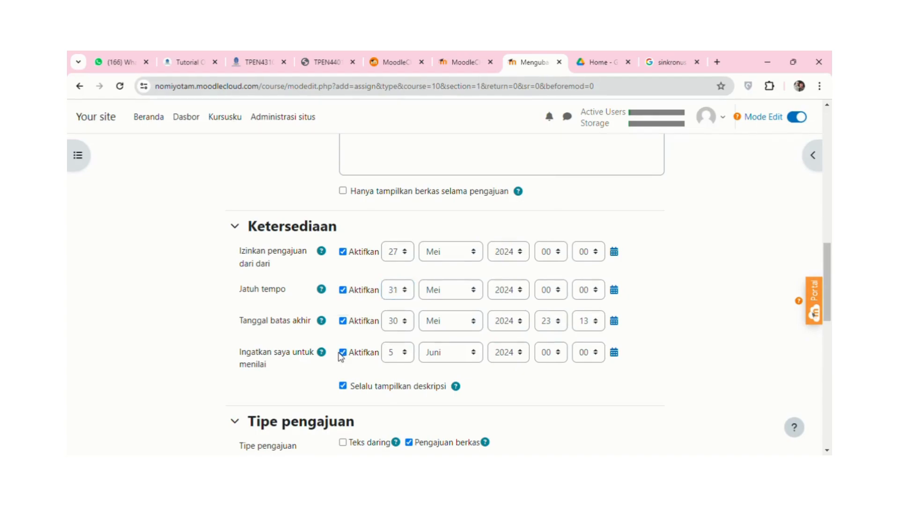
{"action": "left_click", "coordinate": [342, 352]}
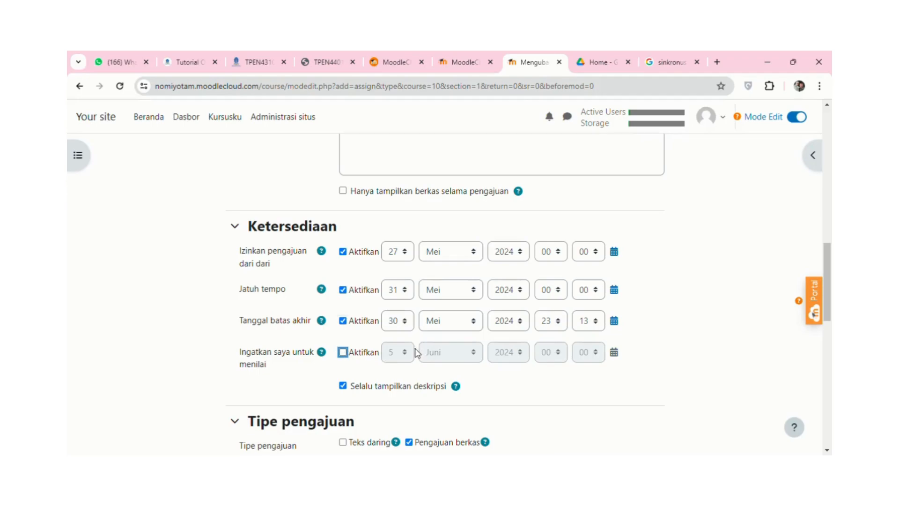
Step: Select "Berkas gambar yang akan dioptimalkan, seperti lencana" and "Berkas gambar" as accepted file types for submissions
{"action": "left_click_drag", "start_coordinate": [831, 282], "coordinate": [831, 328]}
{"action": "left_click", "coordinate": [385, 309]}
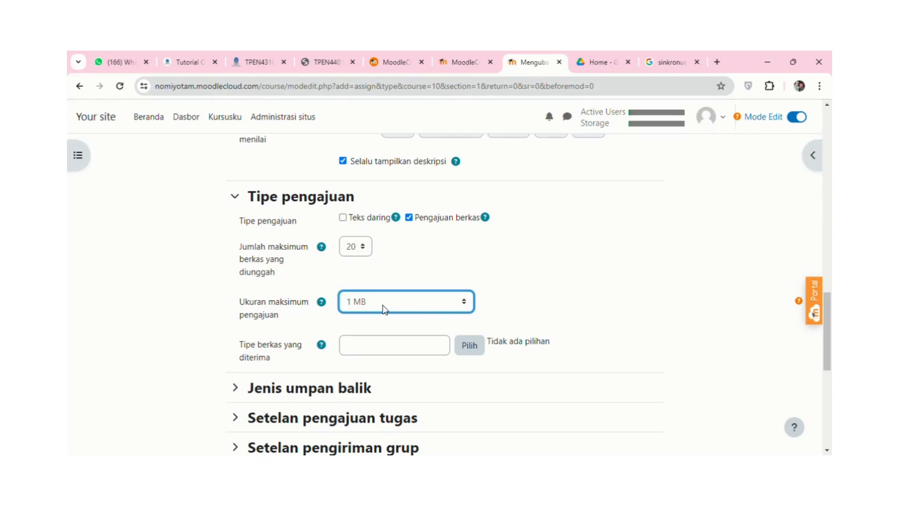
{"action": "left_click", "coordinate": [470, 346]}
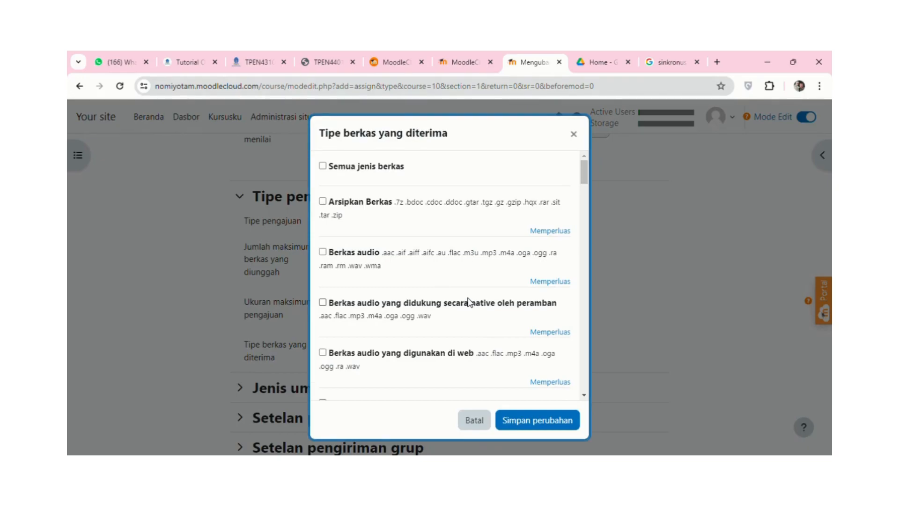
{"action": "left_click_drag", "start_coordinate": [583, 177], "coordinate": [585, 207]}
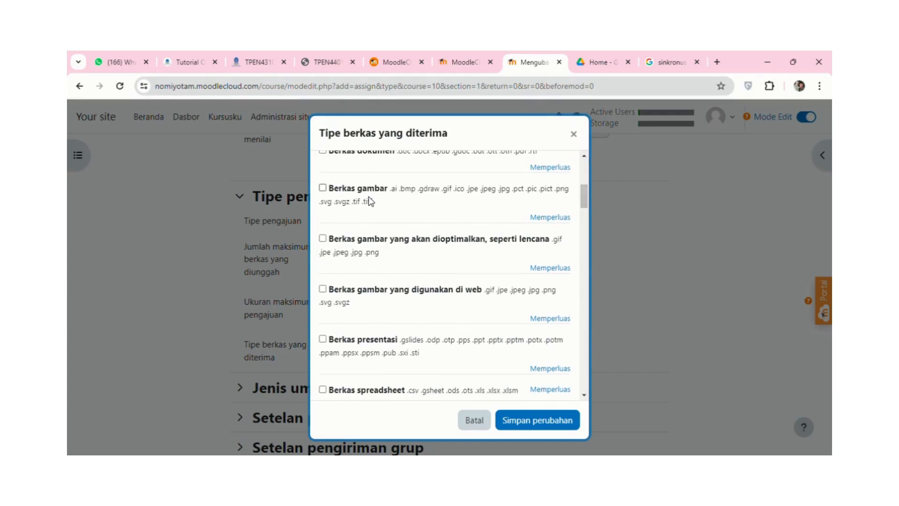
{"action": "left_click", "coordinate": [322, 239]}
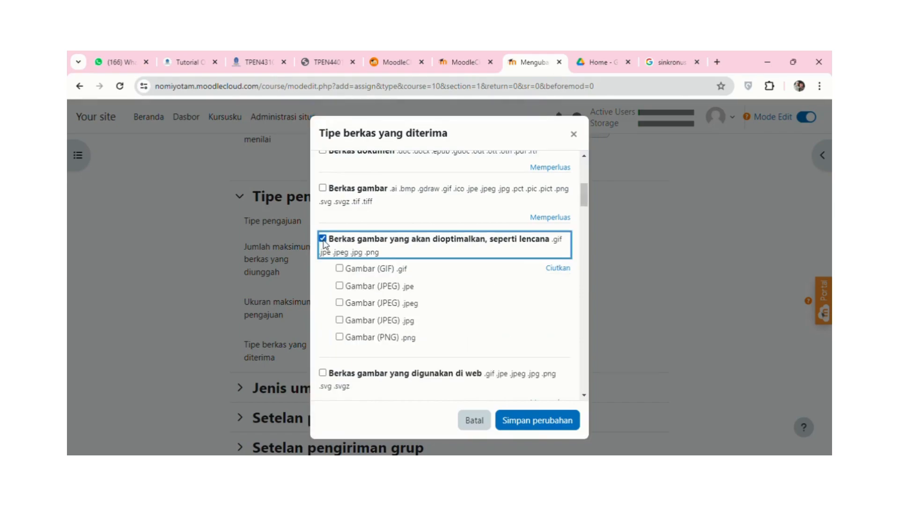
{"action": "left_click", "coordinate": [322, 187]}
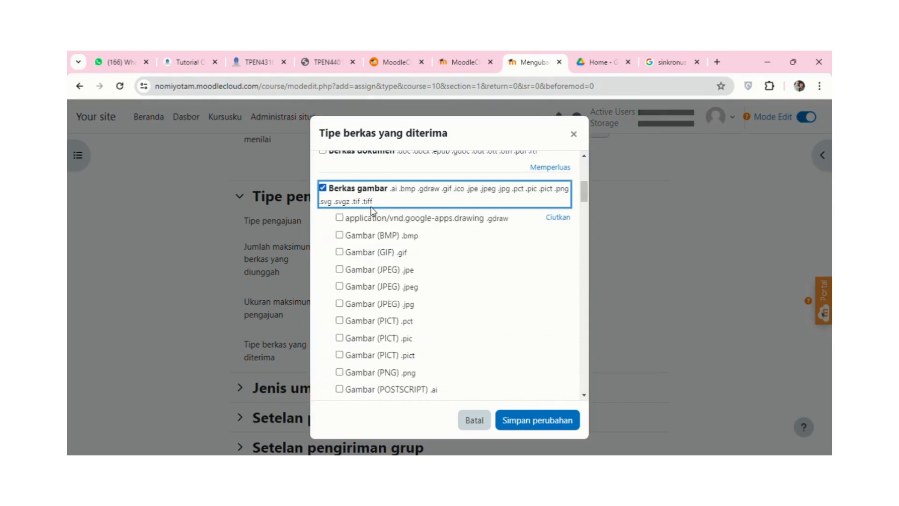
Step: Add the .jpeg, .jpg, .pct, .pic, .pict and .png image formats to the accepted file types and save the selection
{"action": "left_click", "coordinate": [339, 287]}
{"action": "left_click", "coordinate": [339, 303]}
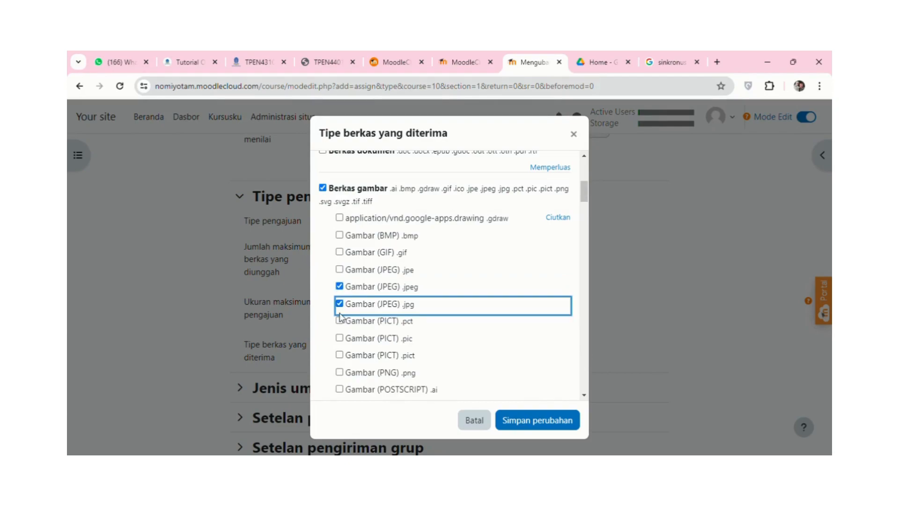
{"action": "left_click", "coordinate": [339, 320]}
{"action": "left_click", "coordinate": [339, 337]}
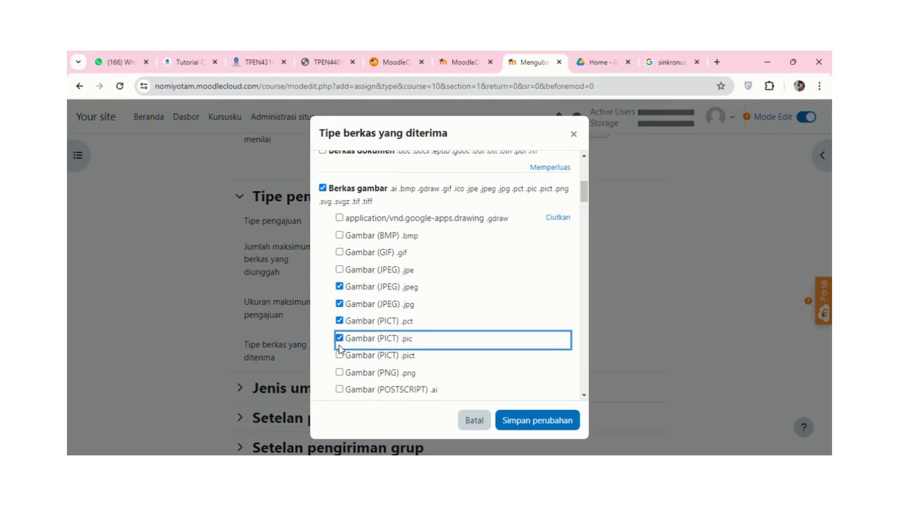
{"action": "left_click", "coordinate": [339, 355]}
{"action": "left_click", "coordinate": [339, 372]}
{"action": "left_click_drag", "start_coordinate": [587, 198], "coordinate": [583, 233]}
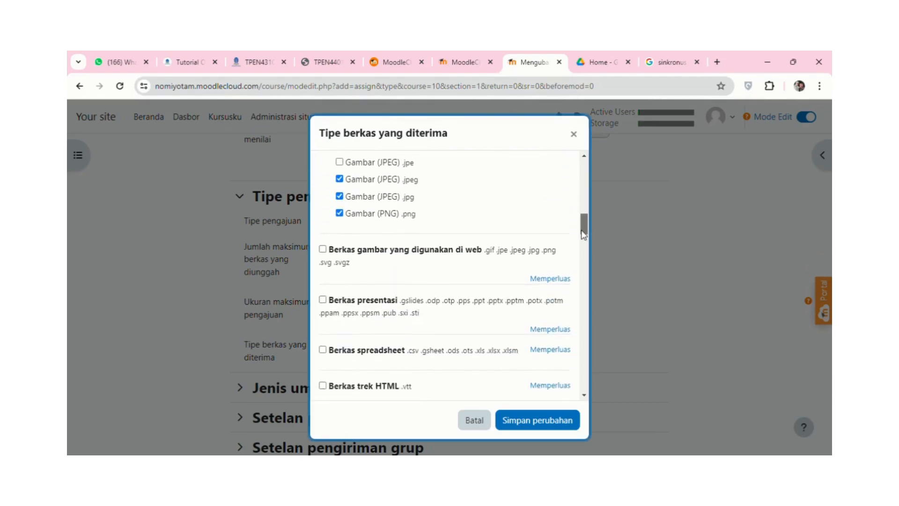
{"action": "left_click", "coordinate": [550, 423]}
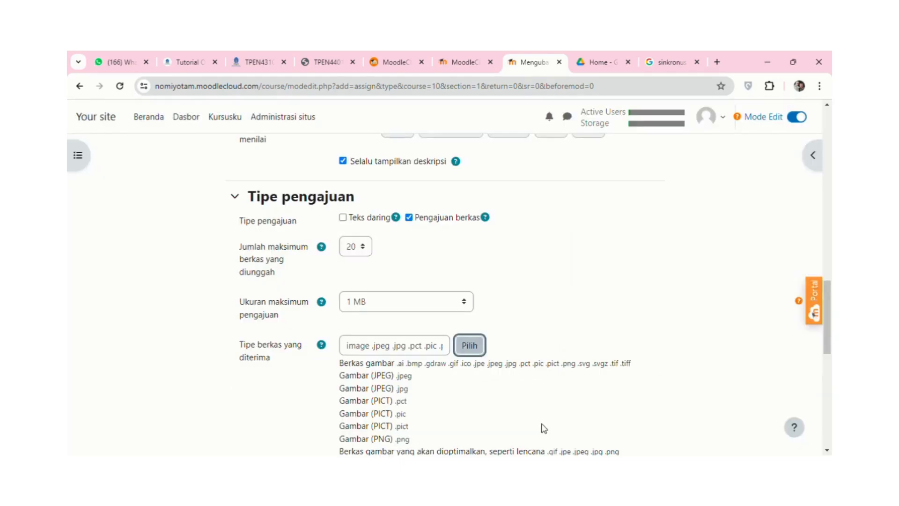
Step: Disable PDF annotation (Anotasi PDF) as a feedback type and expand the submission settings (Setelan pengajuan tugas)
{"action": "left_click_drag", "start_coordinate": [829, 318], "coordinate": [830, 380]}
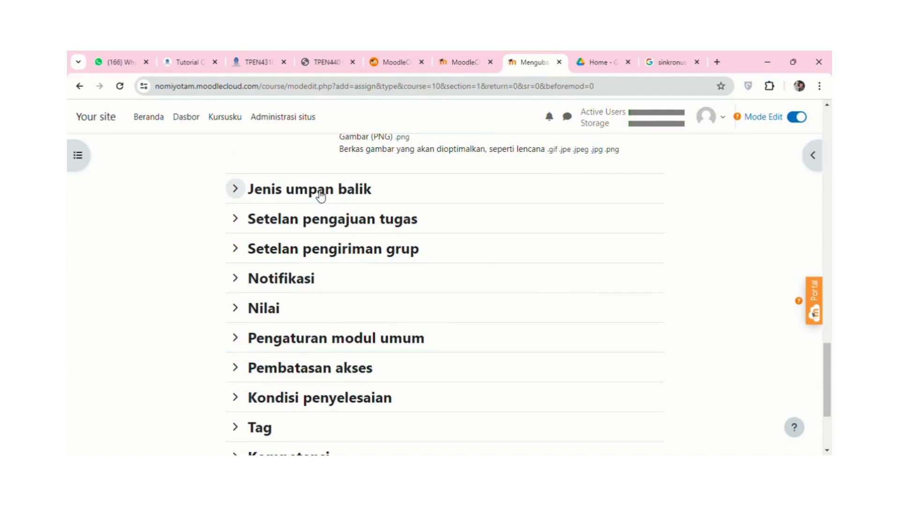
{"action": "left_click", "coordinate": [321, 193]}
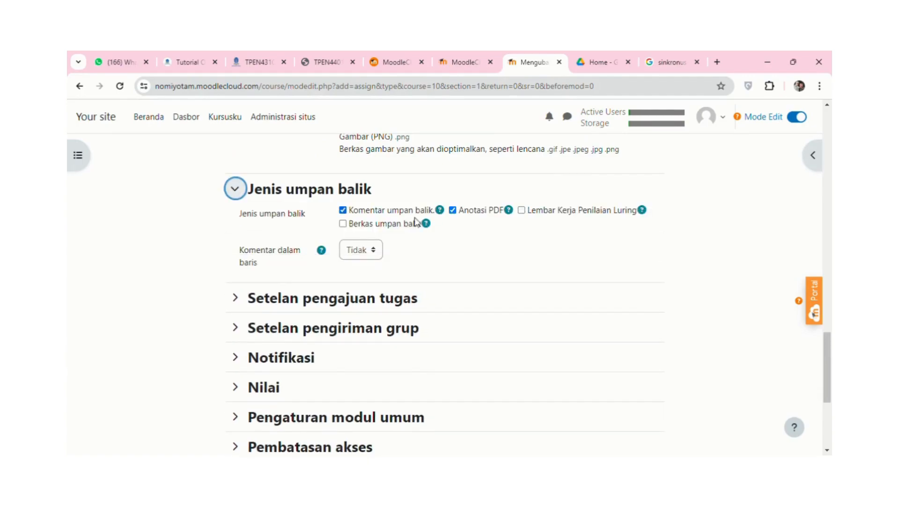
{"action": "left_click", "coordinate": [452, 212]}
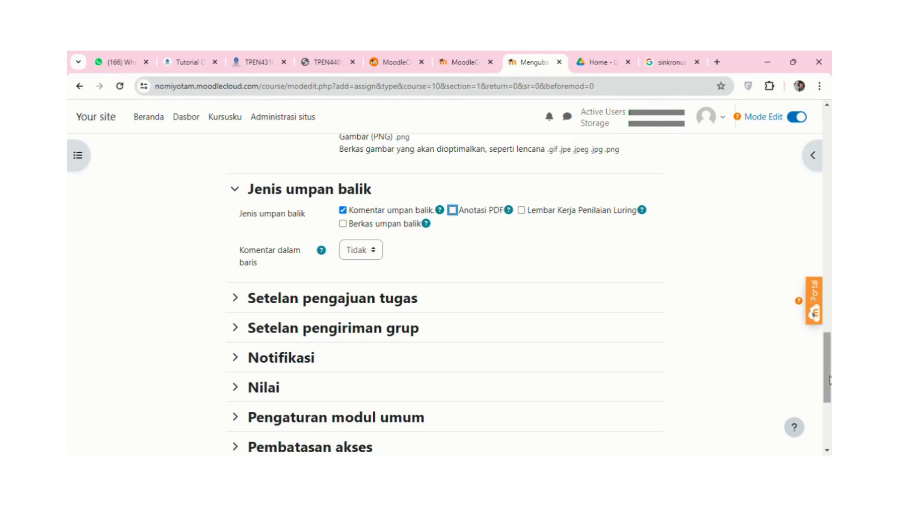
{"action": "left_click", "coordinate": [356, 304]}
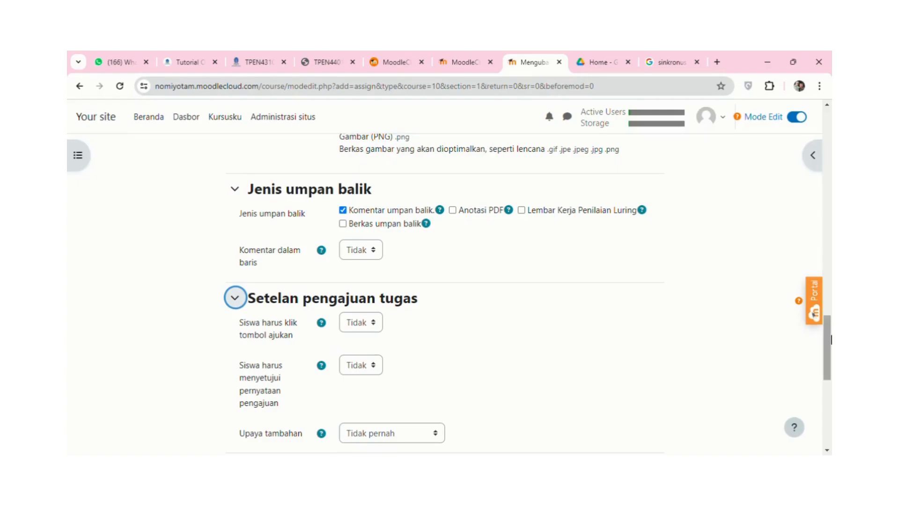
Step: Set the passing grade (Nilai Kelulusan) to 70 and try to save and display the assignment
{"action": "left_click_drag", "start_coordinate": [830, 332], "coordinate": [831, 386]}
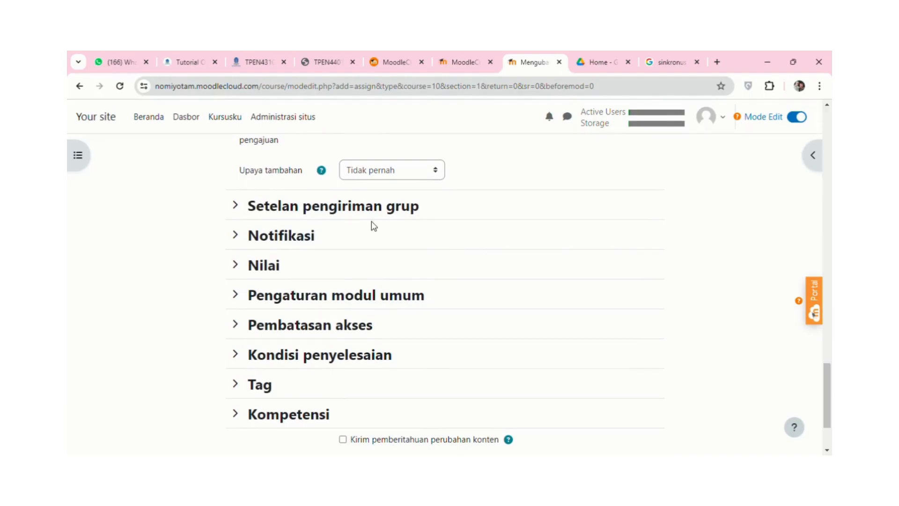
{"action": "left_click", "coordinate": [268, 266]}
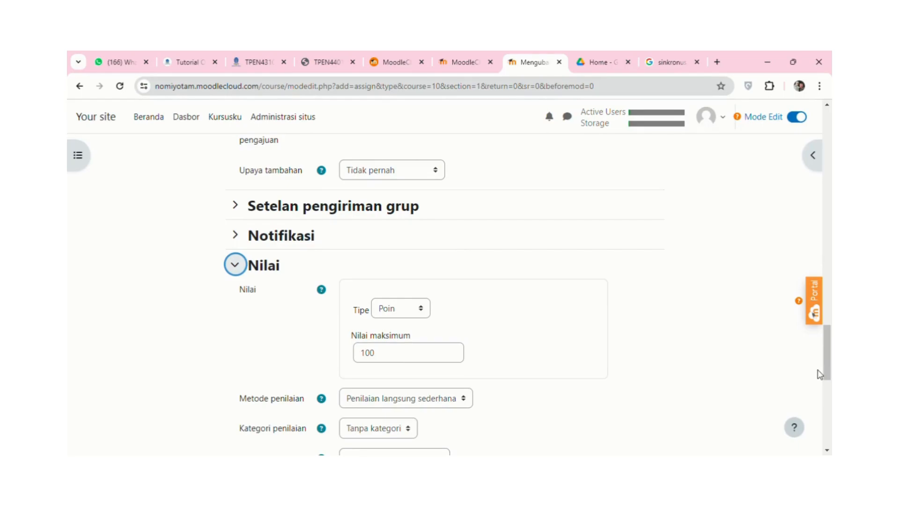
{"action": "left_click_drag", "start_coordinate": [826, 356], "coordinate": [831, 387]}
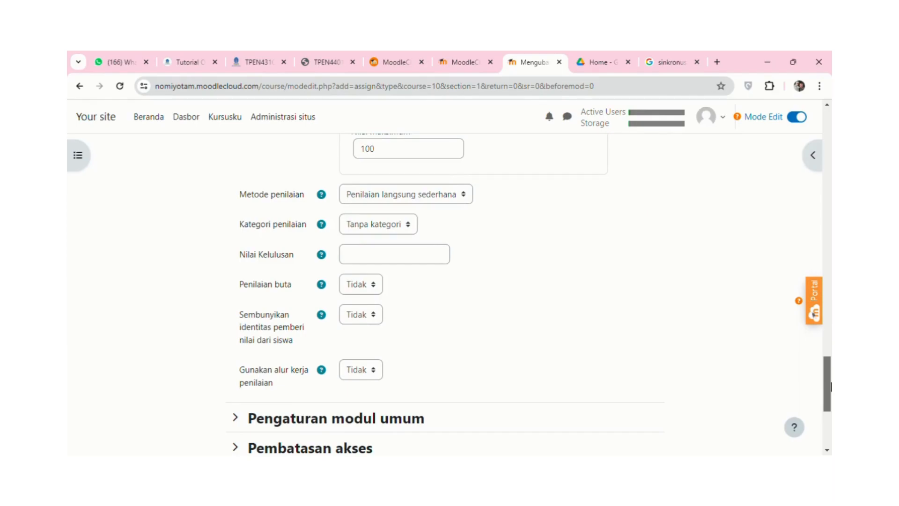
{"action": "left_click", "coordinate": [377, 259]}
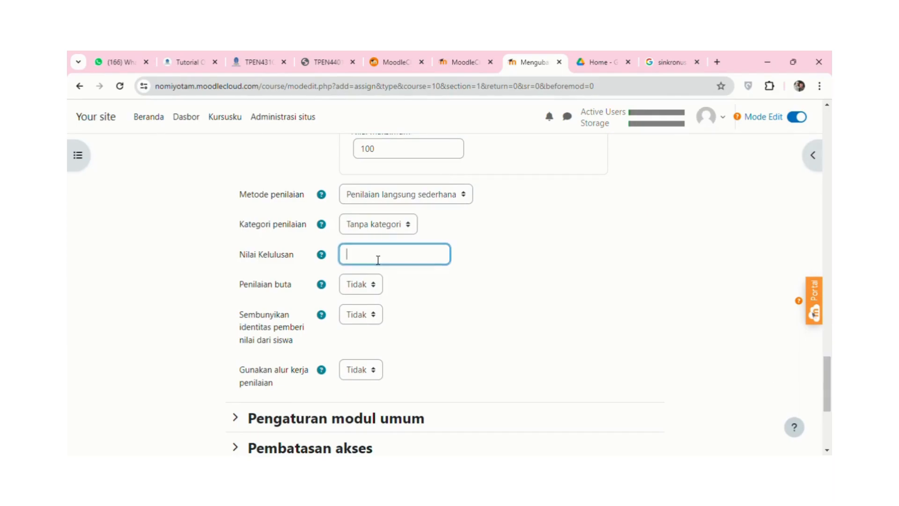
{"action": "type", "text": "70"}
{"action": "key", "text": "BackSpace"}
{"action": "type", "text": "0"}
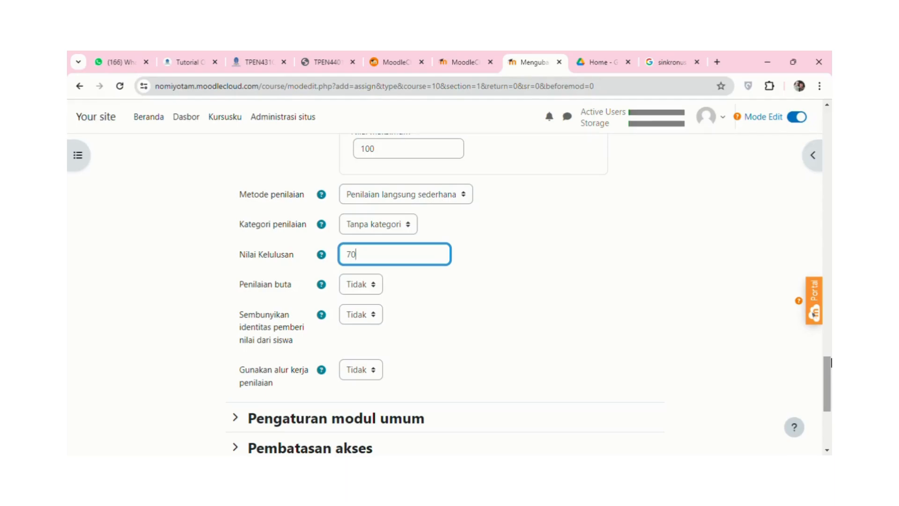
{"action": "scroll", "coordinate": [454, 371], "scroll_direction": "down", "scroll_amount": 5}
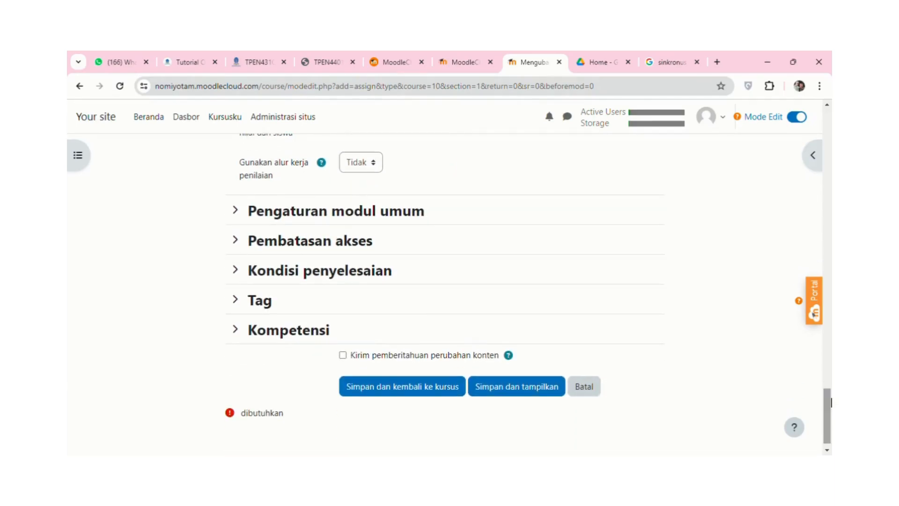
{"action": "left_click", "coordinate": [509, 388]}
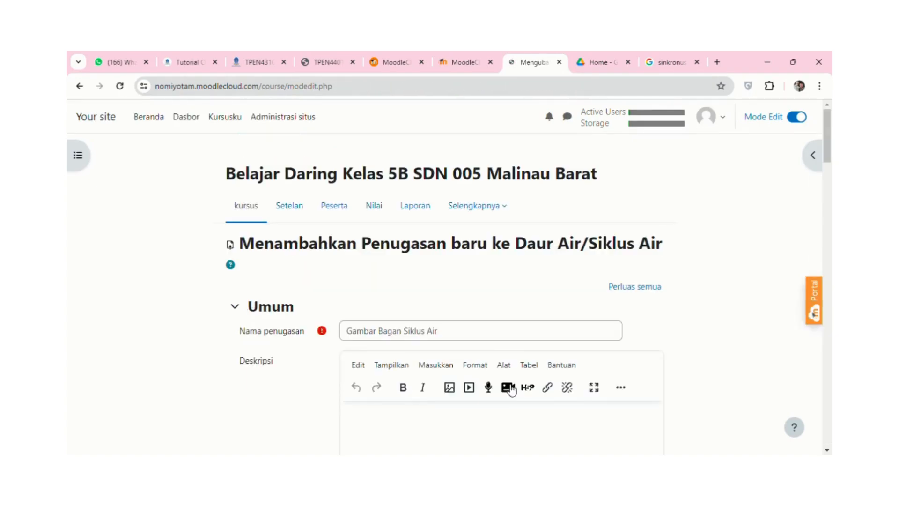
Step: Set the due date (Jatuh tempo) to 30 Mei 2024 and save and display the assignment
{"action": "left_click_drag", "start_coordinate": [829, 147], "coordinate": [831, 237]}
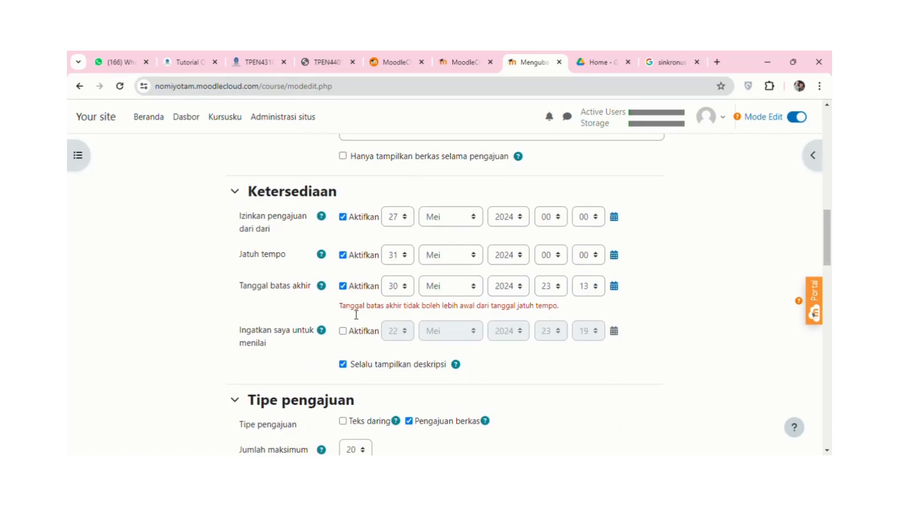
{"action": "left_click", "coordinate": [399, 261]}
{"action": "key", "text": "Up"}
{"action": "left_click_drag", "start_coordinate": [827, 260], "coordinate": [831, 447]}
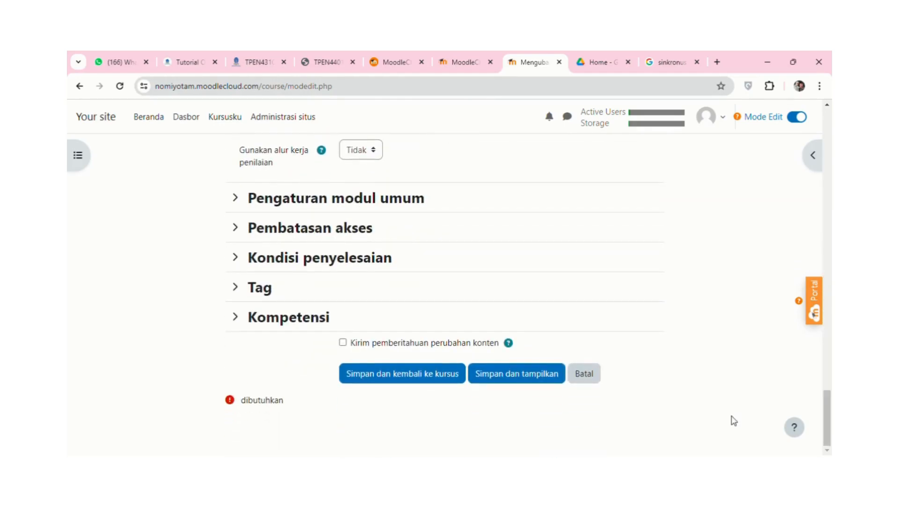
{"action": "left_click", "coordinate": [513, 372]}
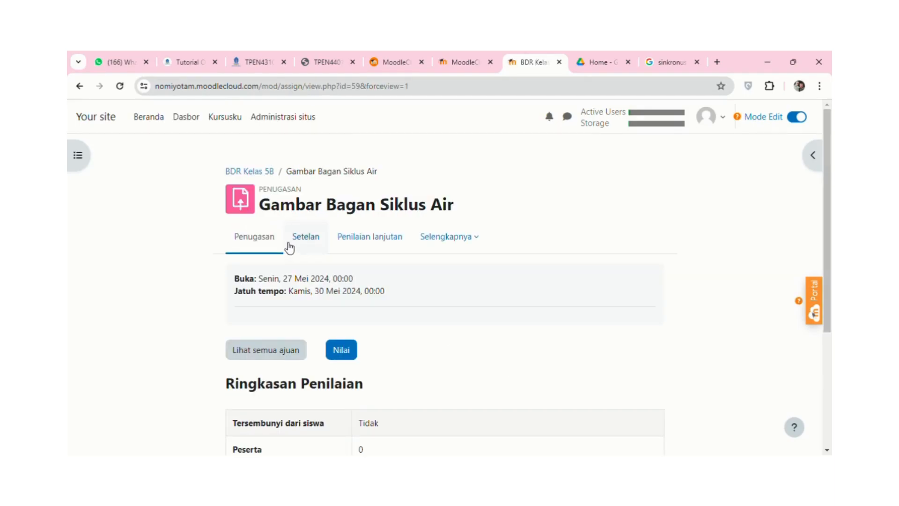
Step: Return to the BDR Kelas 5B course page and review the activities in the Daur Air/Siklus Air section
{"action": "left_click", "coordinate": [251, 173]}
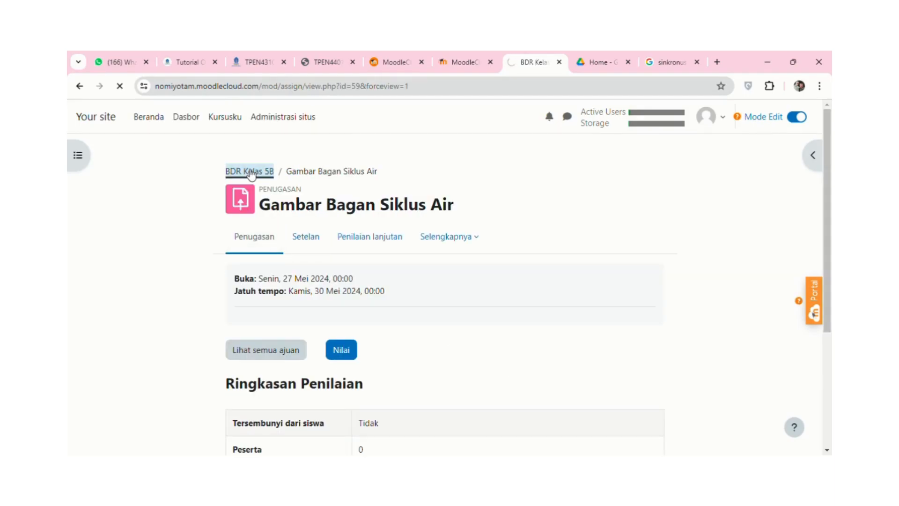
{"action": "left_click_drag", "start_coordinate": [830, 218], "coordinate": [831, 197]}
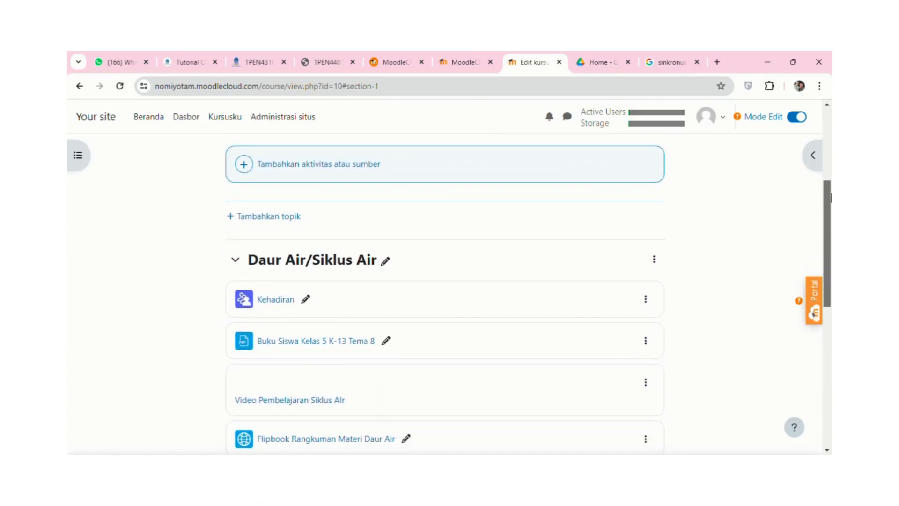
{"action": "left_click_drag", "start_coordinate": [831, 198], "coordinate": [831, 236]}
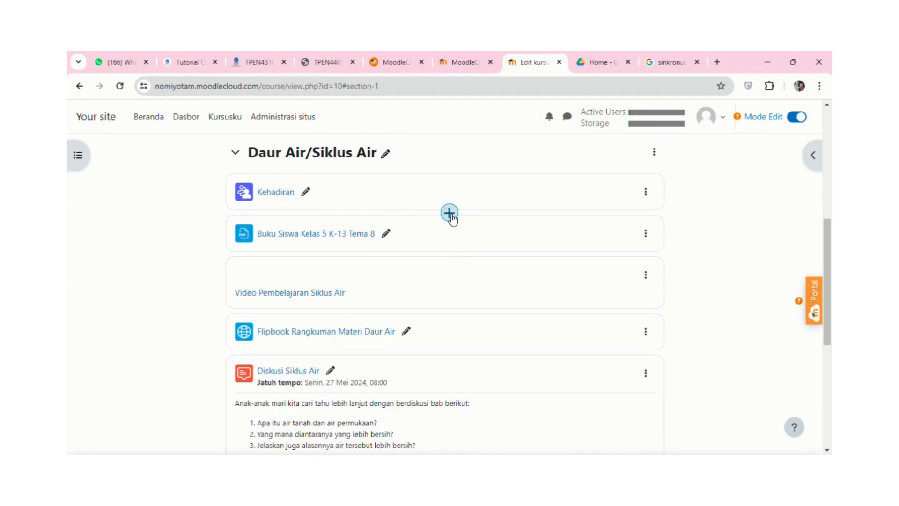
{"action": "left_click", "coordinate": [449, 213]}
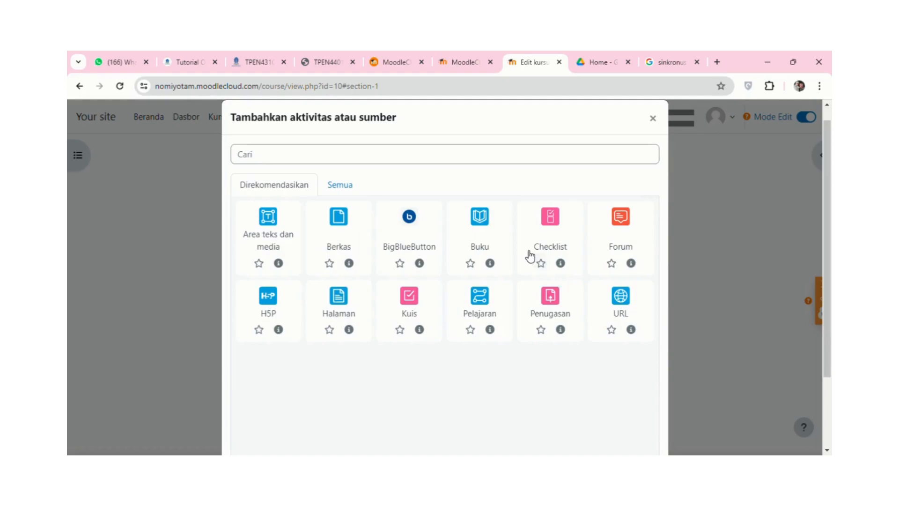
{"action": "left_click", "coordinate": [343, 186]}
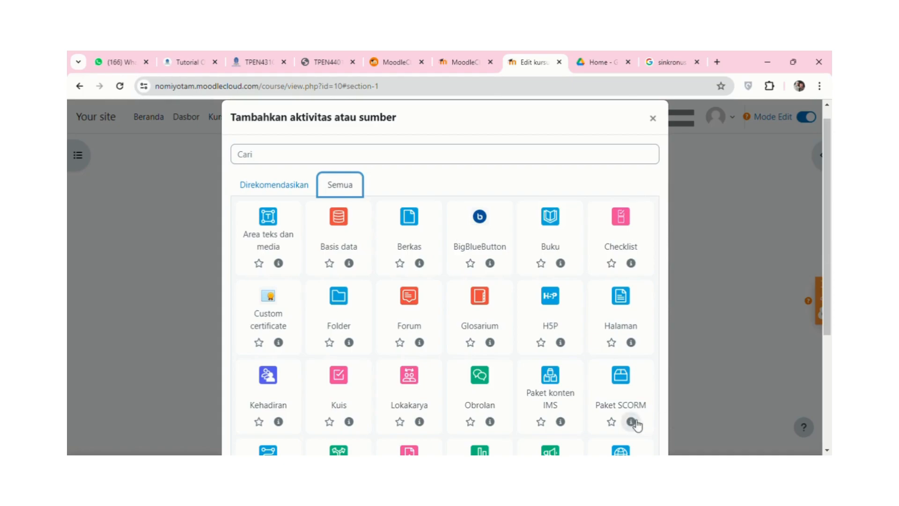
{"action": "left_click_drag", "start_coordinate": [830, 215], "coordinate": [808, 169]}
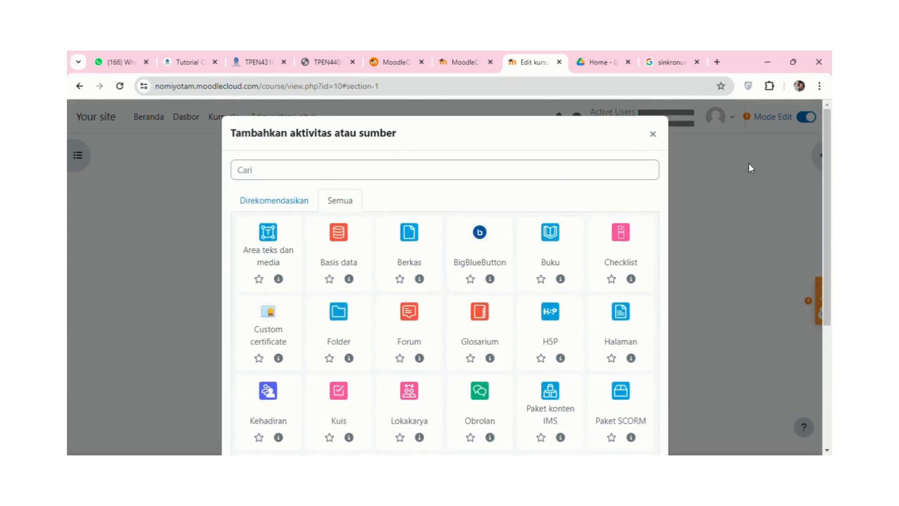
{"action": "left_click", "coordinate": [654, 135]}
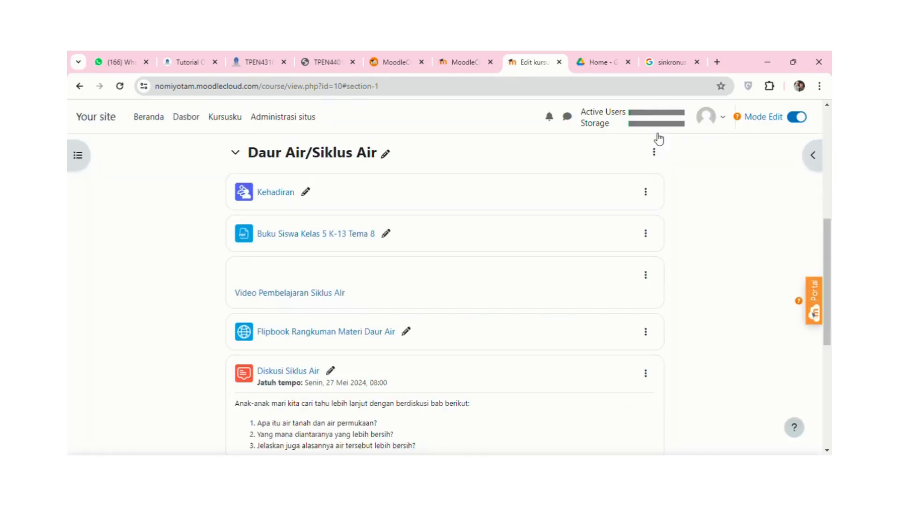
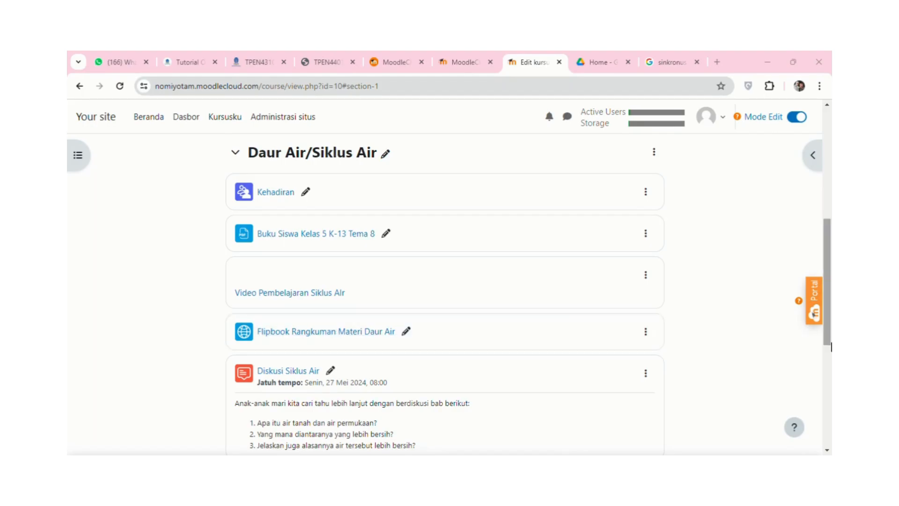
Step: Review the activities in the Daur Air/Siklus Air section and read the description of the Halaman resource type
{"action": "left_click_drag", "start_coordinate": [830, 330], "coordinate": [825, 417]}
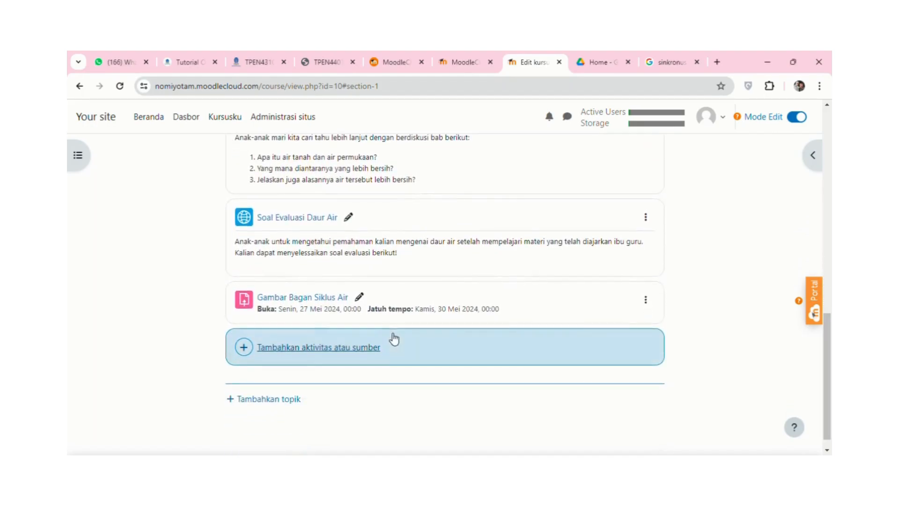
{"action": "left_click_drag", "start_coordinate": [831, 374], "coordinate": [831, 324]}
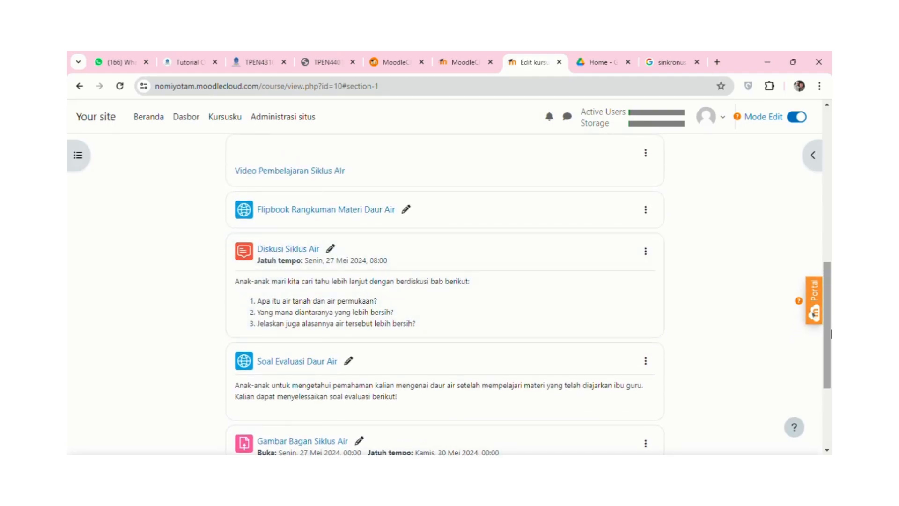
{"action": "scroll", "coordinate": [818, 280], "scroll_direction": "up", "scroll_amount": 3}
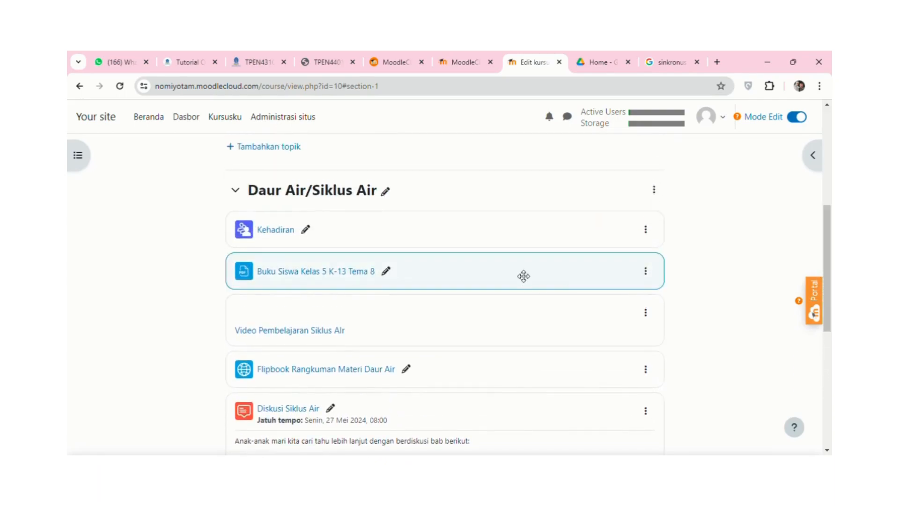
{"action": "mouse_move", "coordinate": [454, 255]}
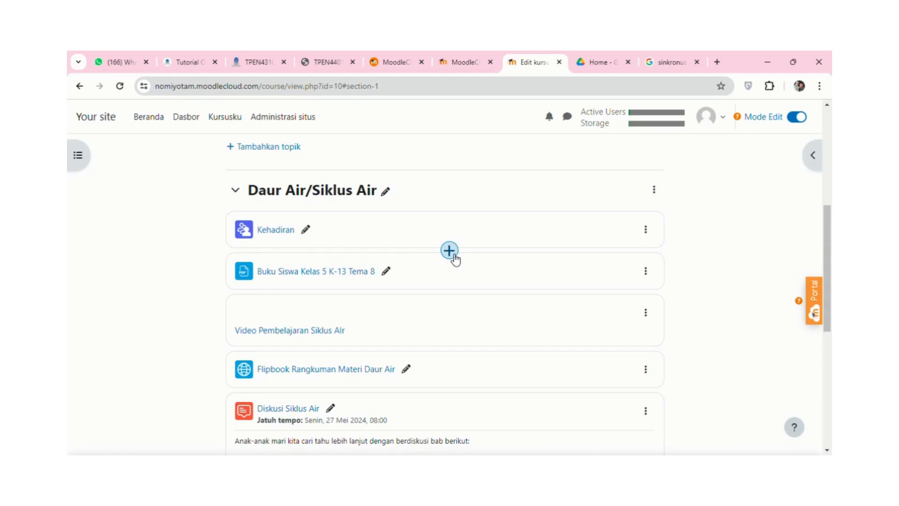
{"action": "left_click", "coordinate": [449, 250]}
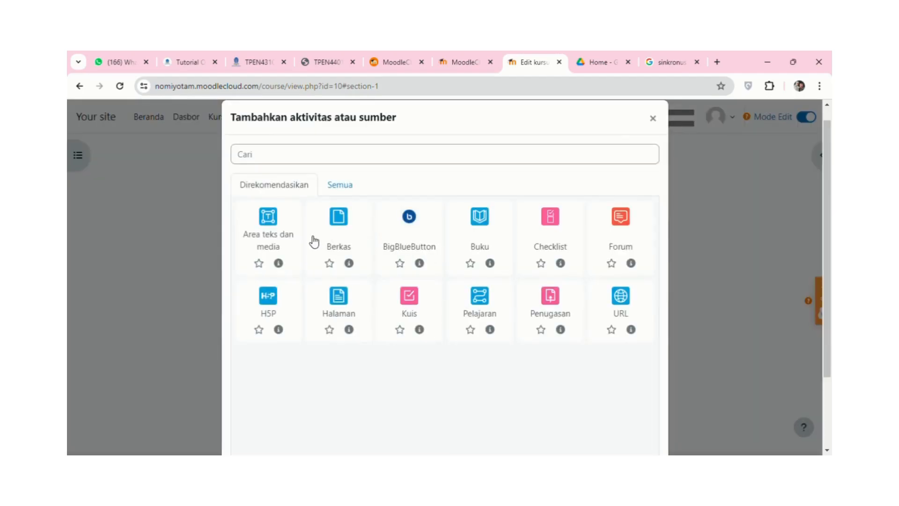
{"action": "left_click", "coordinate": [351, 330]}
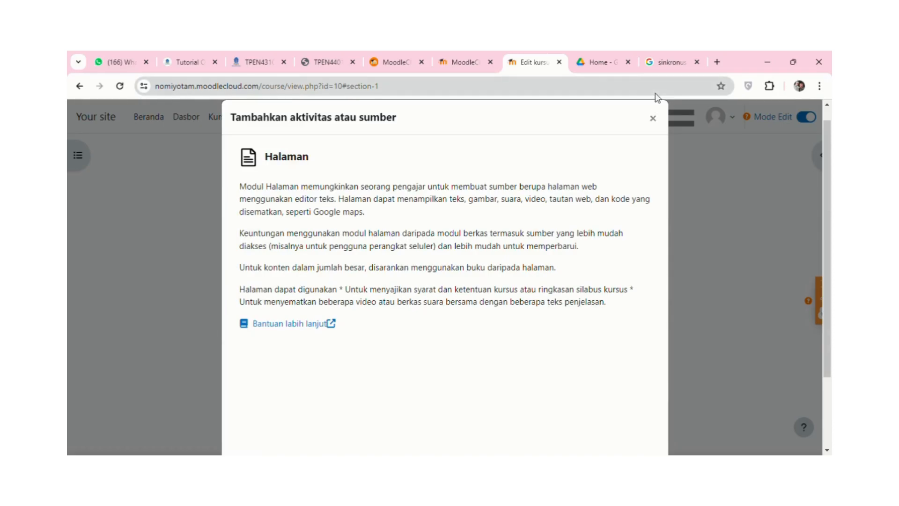
{"action": "left_click", "coordinate": [654, 118]}
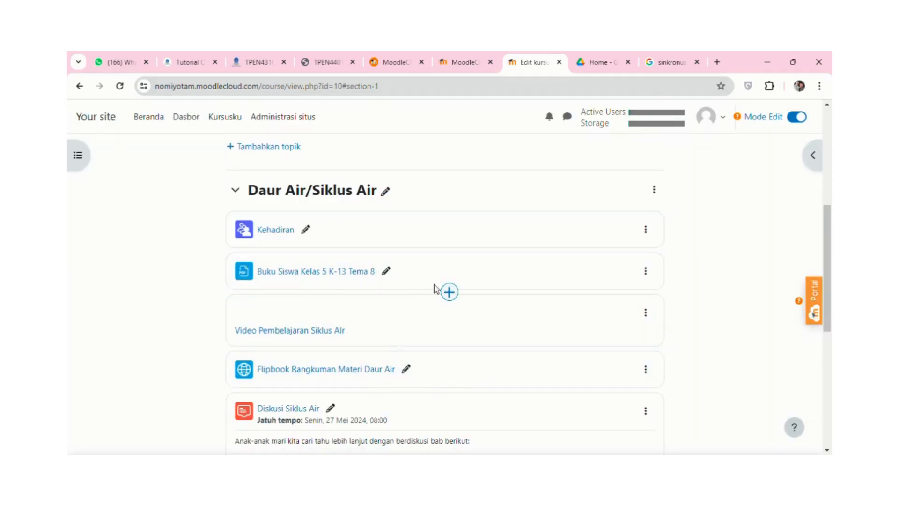
Step: Add a Halaman resource between Kehadiran and Buku Siswa Kelas 5 K-13 Tema 8, named "Pembelajaran Daring Daur Air"
{"action": "left_click", "coordinate": [449, 250]}
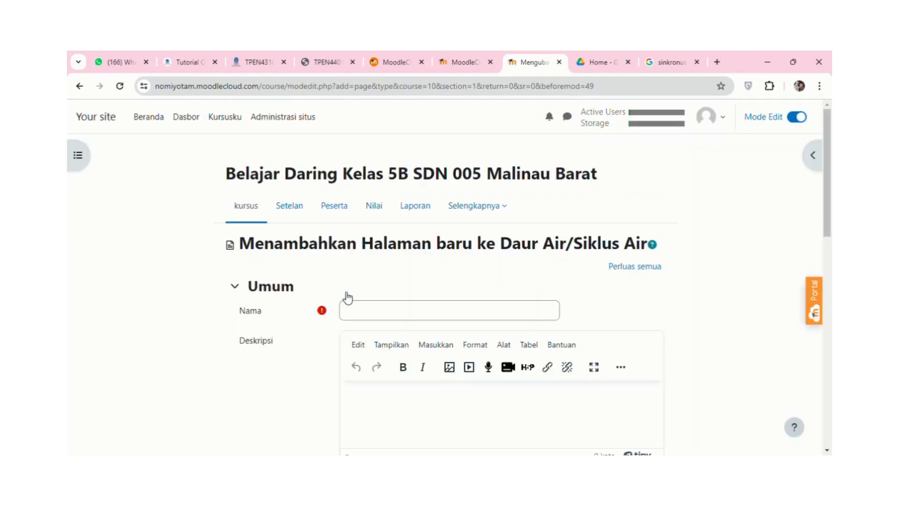
{"action": "left_click", "coordinate": [365, 313]}
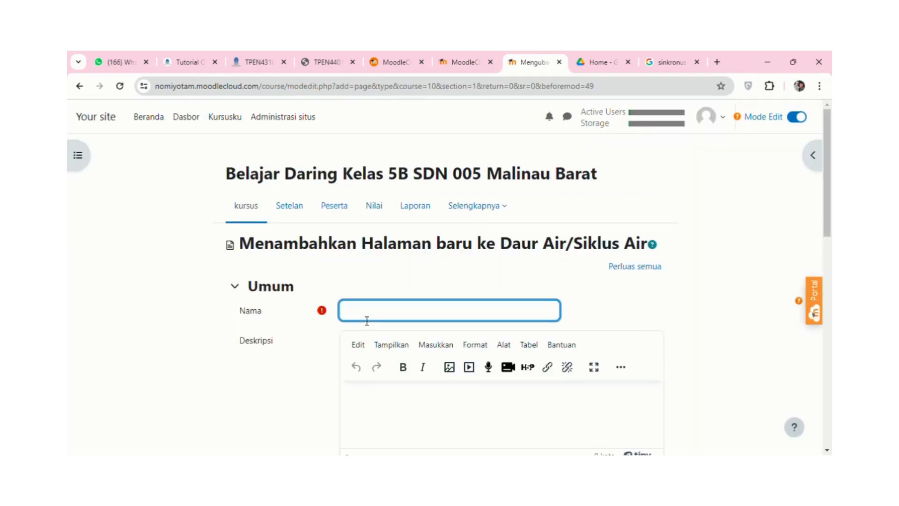
{"action": "type", "text": "Pembelajaran DAring"}
{"action": "key", "text": "BackSpace"}
{"action": "key", "text": "BackSpace"}
{"action": "key", "text": "BackSpace"}
{"action": "key", "text": "BackSpace"}
{"action": "key", "text": "BackSpace"}
{"action": "key", "text": "BackSpace"}
{"action": "type", "text": "aring Daur Air"}
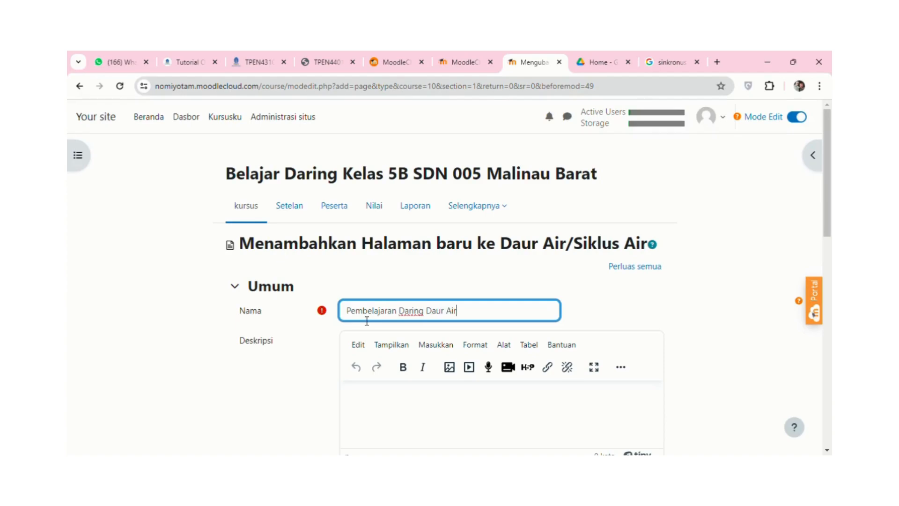
Step: Begin the page's description (Deskripsi) with "Sebelum masuk ke materi mari kita bersama-sama belajar"
{"action": "left_click", "coordinate": [429, 408]}
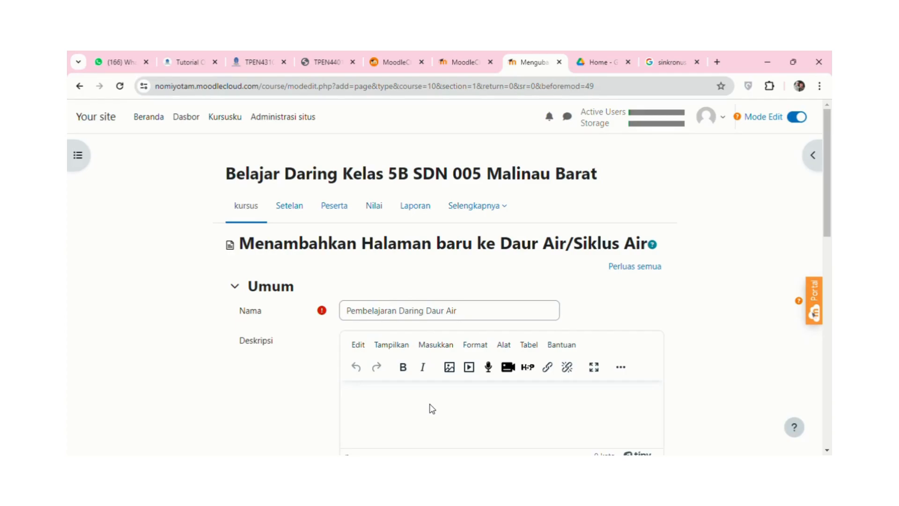
{"action": "left_click_drag", "start_coordinate": [830, 197], "coordinate": [826, 254]}
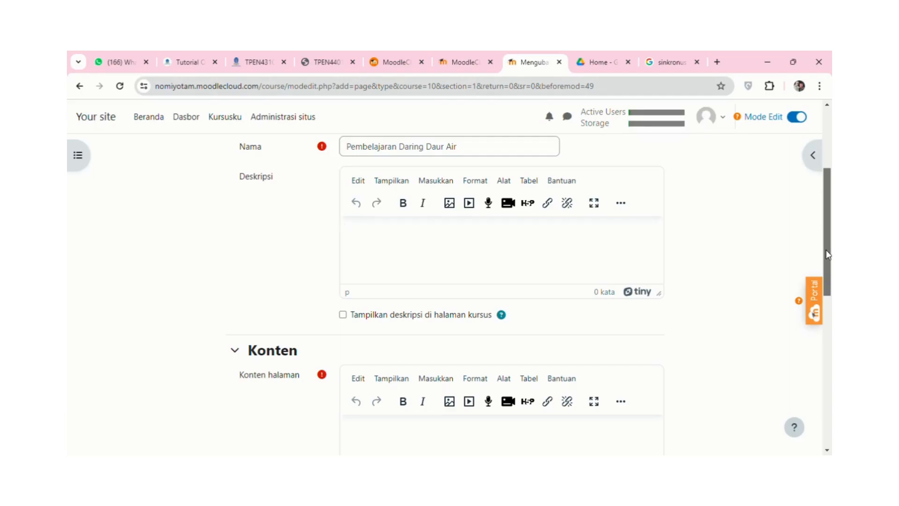
{"action": "type", "text": "Sebelum "}
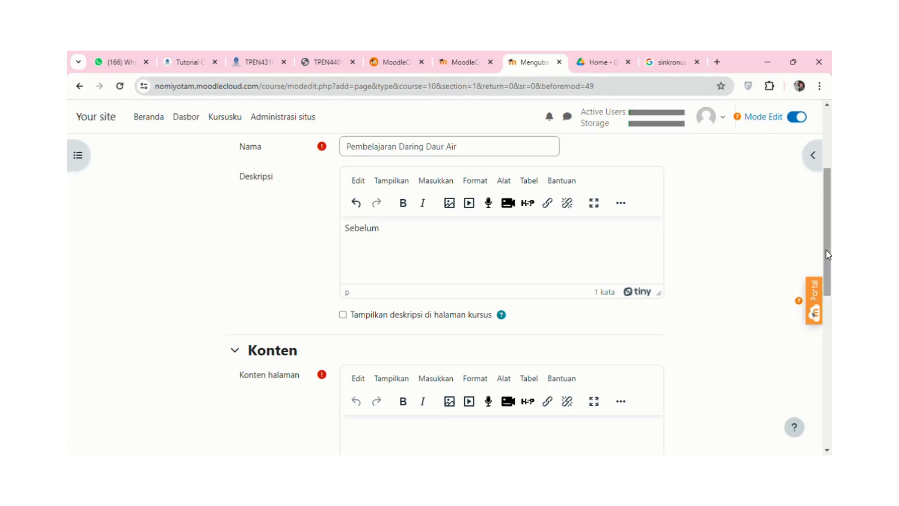
{"action": "type", "text": "masuk ke materi mari kita ber"}
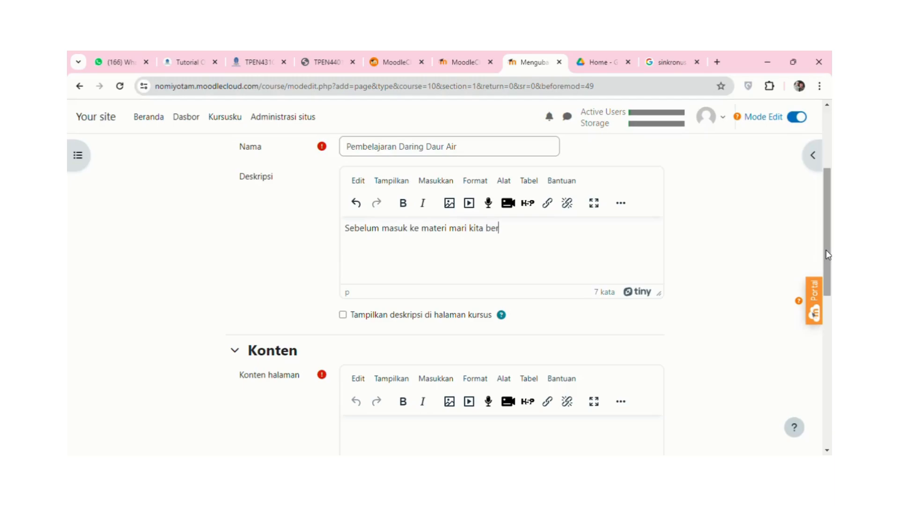
{"action": "type", "text": "sama-sama belajar"}
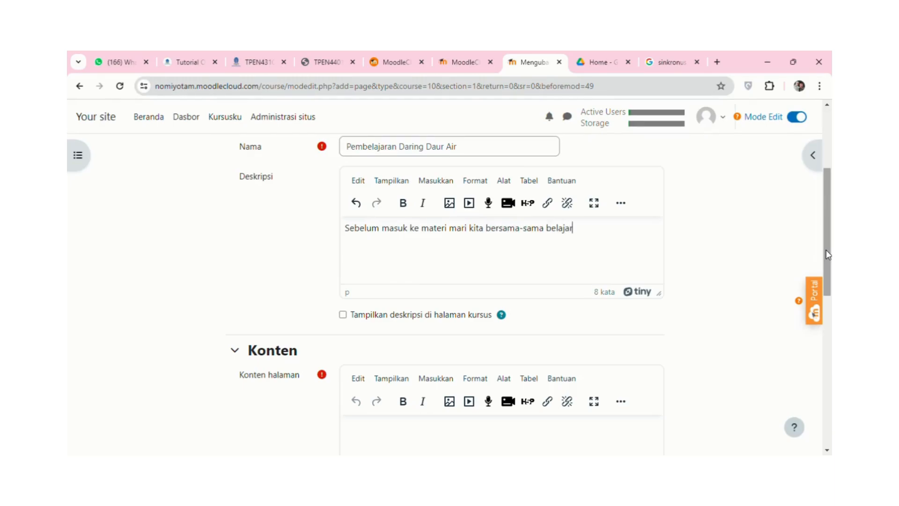
{"action": "type", "text": " ten"}
Step: Complete the description's opening sentence with "dengan ibu, Apa sih daur air itu sebenarnya?"
{"action": "key", "text": "BackSpace"}
{"action": "key", "text": "BackSpace"}
{"action": "key", "text": "BackSpace"}
{"action": "key", "text": "BackSpace"}
{"action": "key", "text": "BackSpace"}
{"action": "key", "text": "BackSpace"}
{"action": "key", "text": "BackSpace"}
{"action": "key", "text": "BackSpace"}
{"action": "key", "text": "BackSpace"}
{"action": "key", "text": "BackSpace"}
{"action": "key", "text": "BackSpace"}
{"action": "key", "text": "BackSpace"}
{"action": "key", "text": "BackSpace"}
{"action": "key", "text": "BackSpace"}
{"action": "key", "text": "BackSpace"}
{"action": "key", "text": "BackSpace"}
{"action": "key", "text": "BackSpace"}
{"action": "type", "text": "-sama belajar"}
{"action": "type", "text": " langs"}
{"action": "key", "text": "BackSpace"}
{"action": "key", "text": "BackSpace"}
{"action": "key", "text": "BackSpace"}
{"action": "key", "text": "BackSpace"}
{"action": "key", "text": "BackSpace"}
{"action": "type", "text": "dengan ibu, Apa sih d"}
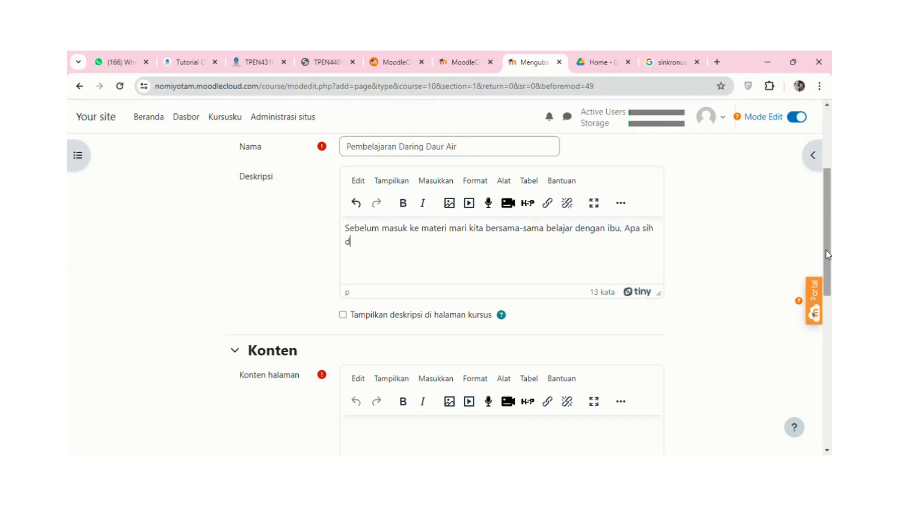
{"action": "type", "text": "aur air itu sebenarnya"}
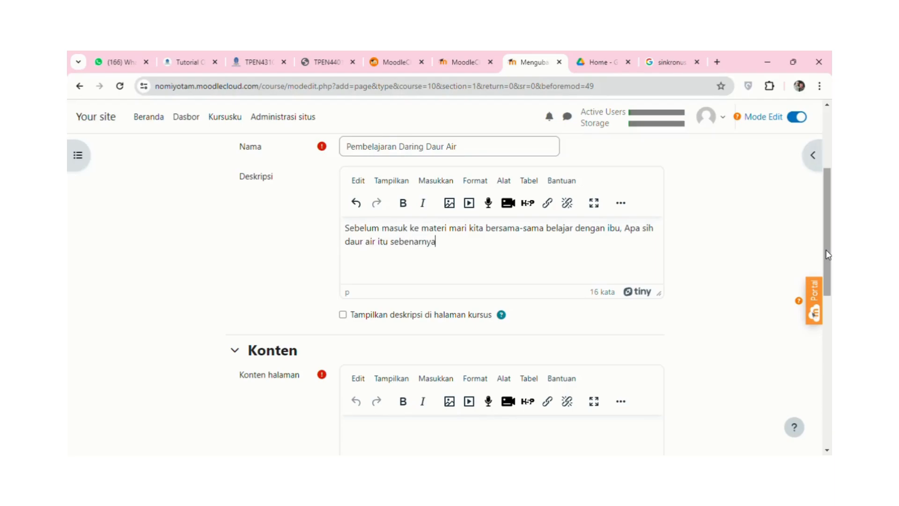
{"action": "type", "text": "?"}
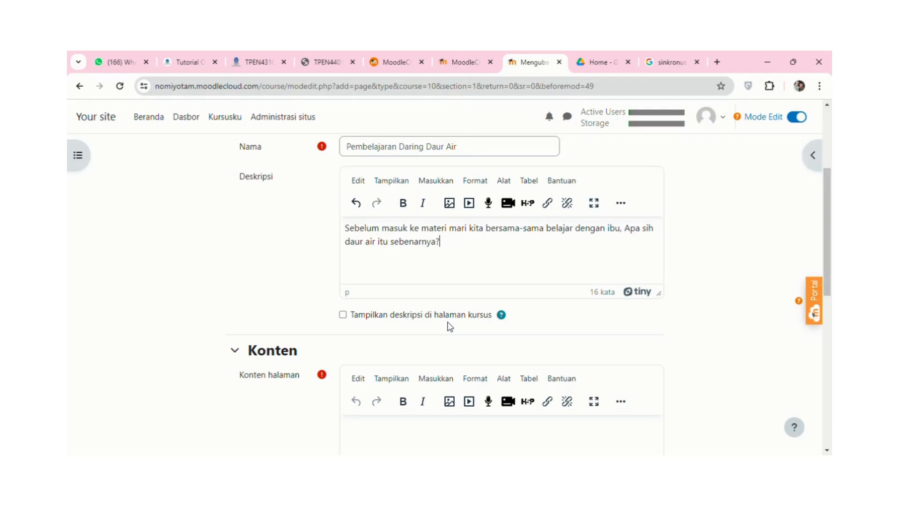
Step: Show the description on the course page and add a second paragraph reading "Kalian bisa mengikuti ID Meeting Zoom berikut ya!"
{"action": "left_click", "coordinate": [343, 315]}
{"action": "left_click", "coordinate": [395, 433]}
{"action": "left_click", "coordinate": [450, 247]}
{"action": "key", "text": "Return"}
{"action": "type", "text": "Kalian bisa mengiki"}
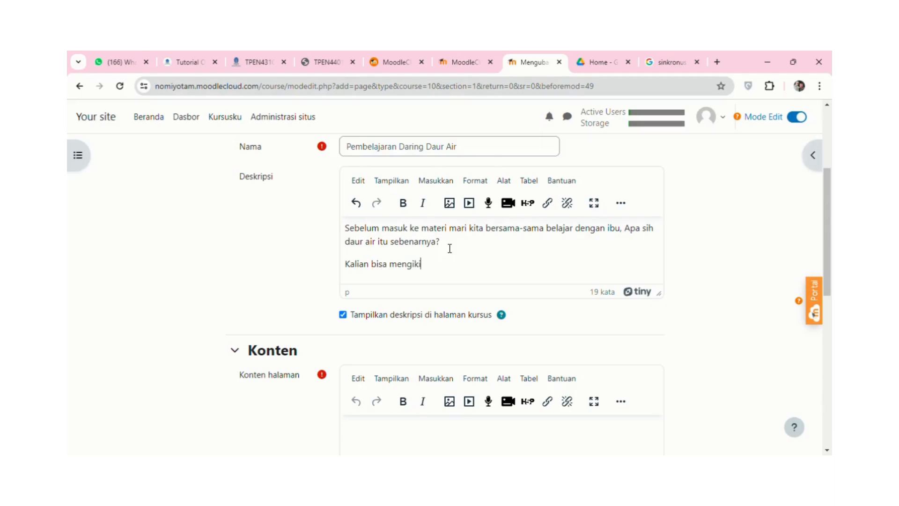
{"action": "key", "text": "BackSpace"}
{"action": "type", "text": "uti lD Meeting "}
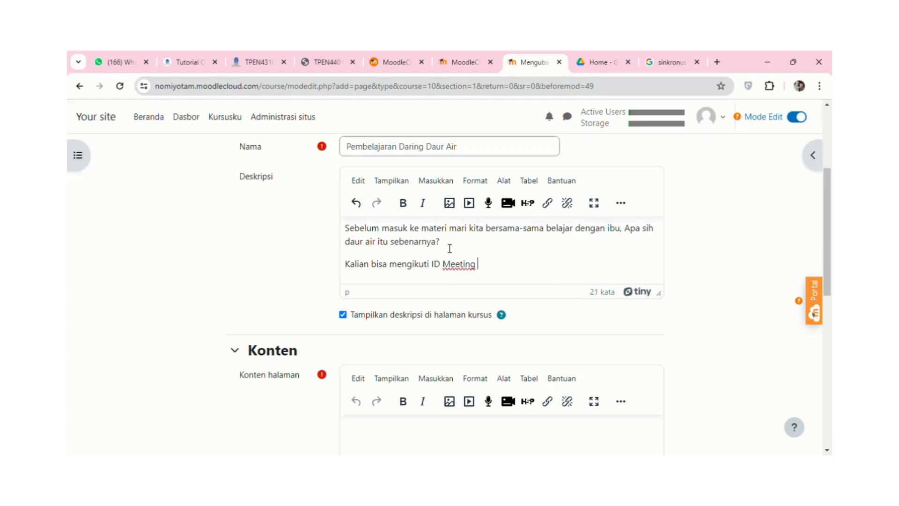
{"action": "type", "text": "Zoom berikut ya"}
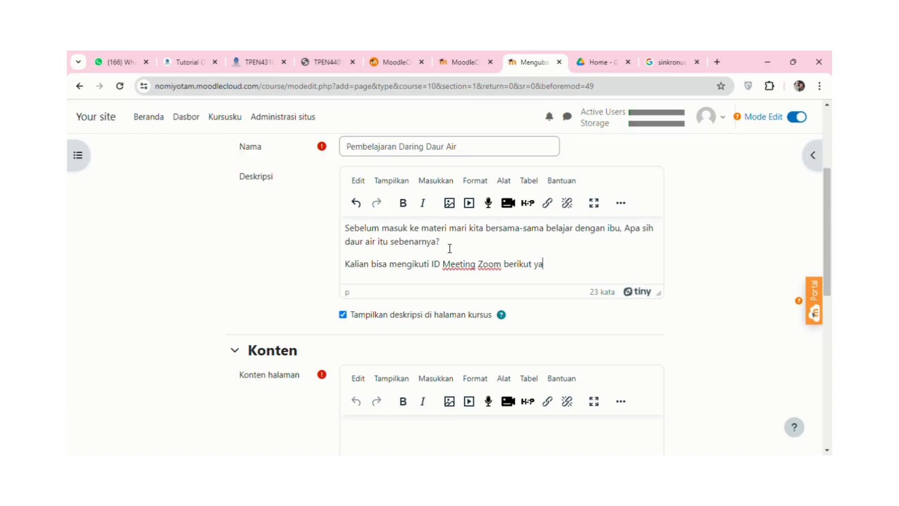
{"action": "type", "text": "!"}
Step: Enter "Waktu : Senin, 27 Mei Pukul 09.00 WITA" and "Topik : Daur Air" as separate lines in the page content (Konten halaman)
{"action": "left_click", "coordinate": [383, 435]}
{"action": "type", "text": "Wa"}
{"action": "type", "text": "ktu : Senin, 27 Mei Puk"}
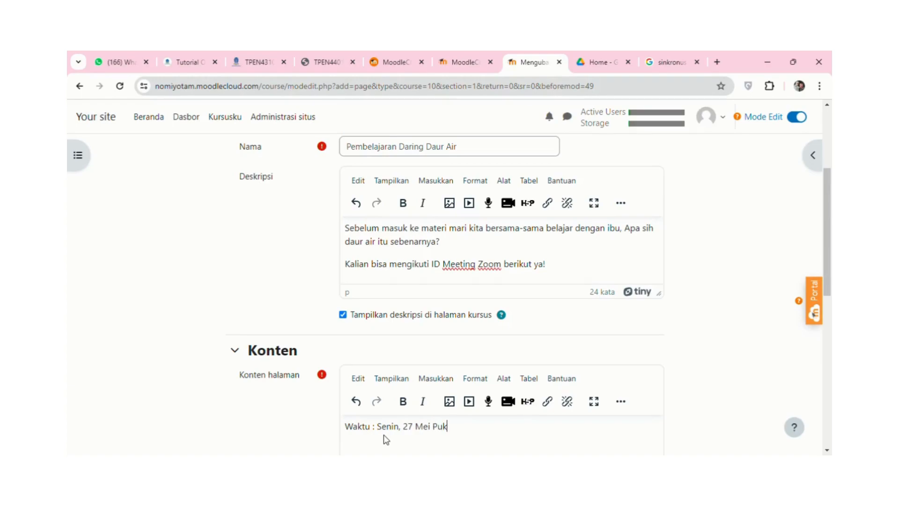
{"action": "type", "text": "ul 09.0"}
{"action": "type", "text": "0 WITA "}
{"action": "type", "text": "Top"}
{"action": "type", "text": "ik"}
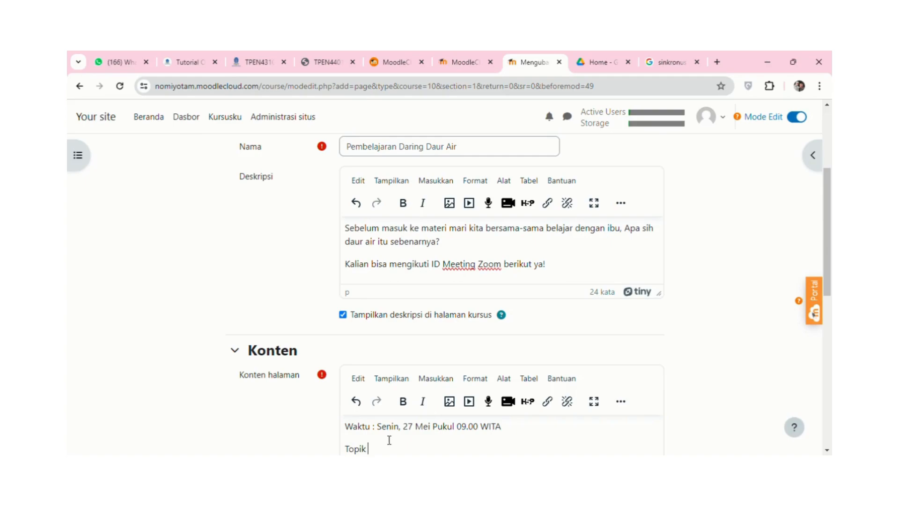
{"action": "type", "text": " : Daur Air"}
{"action": "key", "text": "Return"}
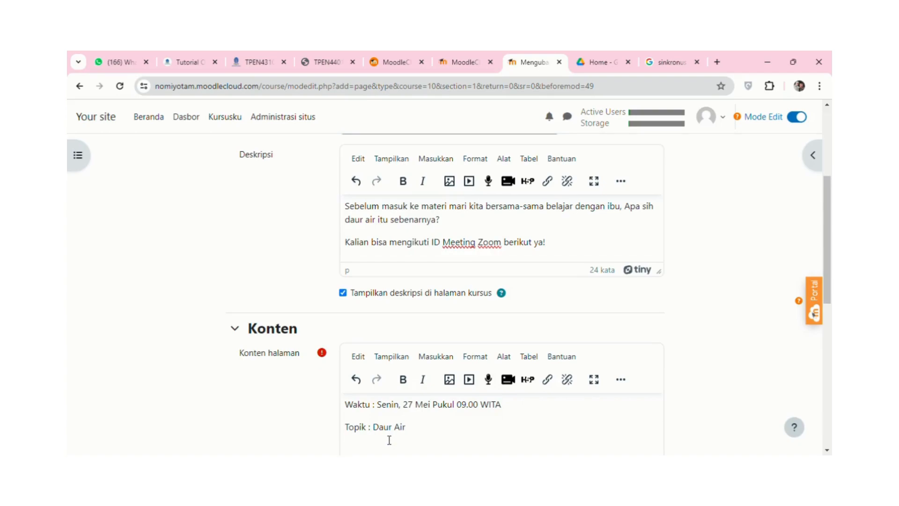
Step: Add an "ID Meeting" line with the Zoom meeting ID and a "Durasi : 30 menit" line to the page content
{"action": "key", "text": "Return"}
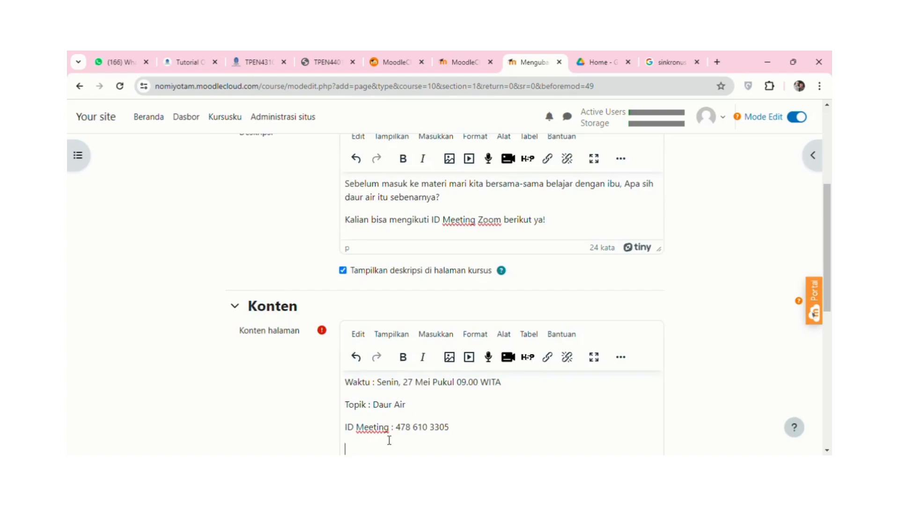
{"action": "type", "text": "Durasi : 30 menit"}
{"action": "key", "text": "Return"}
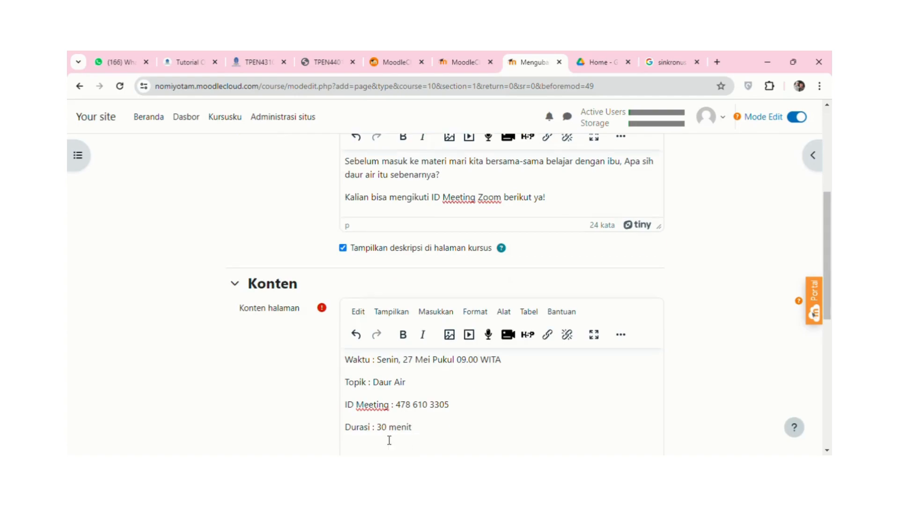
Step: Put the meeting time on its own line below Waktu, reading "Pukul : 09.00 WITA - 09.30 WITA"
{"action": "left_click_drag", "start_coordinate": [831, 308], "coordinate": [831, 342]}
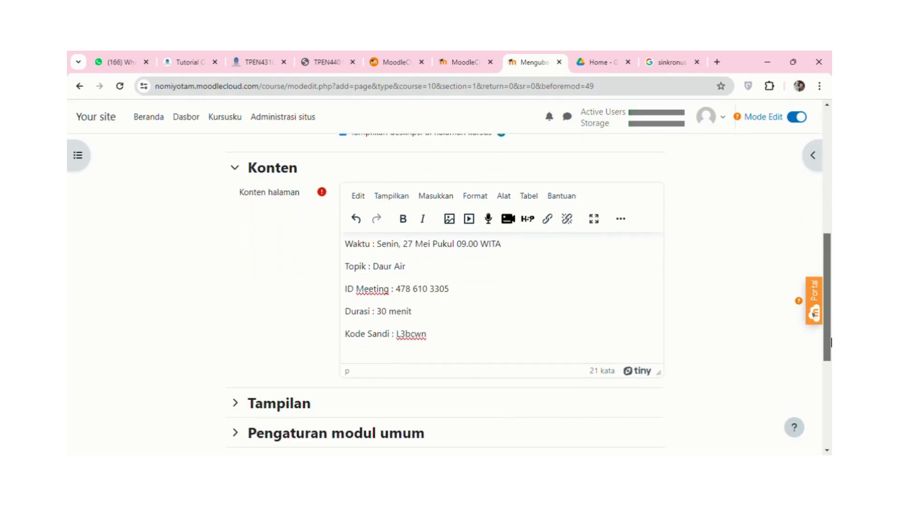
{"action": "left_click", "coordinate": [431, 243]}
{"action": "key", "text": "Return"}
{"action": "key", "text": "Right"}
{"action": "key", "text": "Right"}
{"action": "key", "text": "Right"}
{"action": "key", "text": "Right"}
{"action": "key", "text": "Right"}
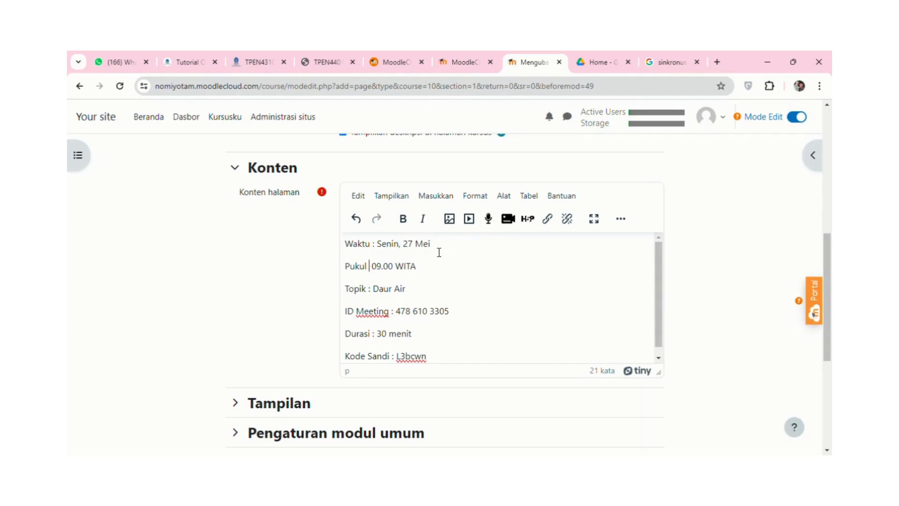
{"action": "type", "text": ":"}
{"action": "left_click", "coordinate": [425, 275]}
{"action": "type", "text": "- 09.30 WITA"}
Step: Enable Deskripsi halaman tampilan in the display settings (Tampilan), and save and display the page
{"action": "left_click", "coordinate": [298, 408]}
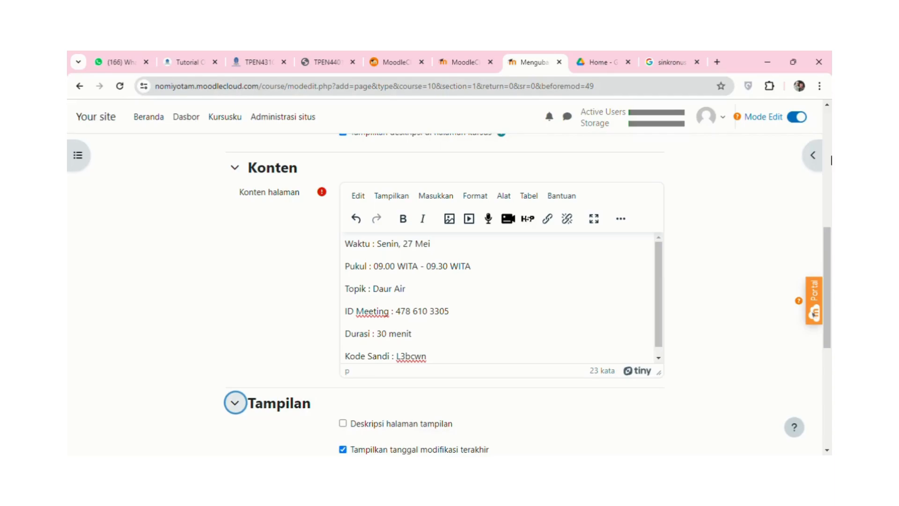
{"action": "left_click_drag", "start_coordinate": [831, 243], "coordinate": [832, 304]}
{"action": "left_click", "coordinate": [342, 252]}
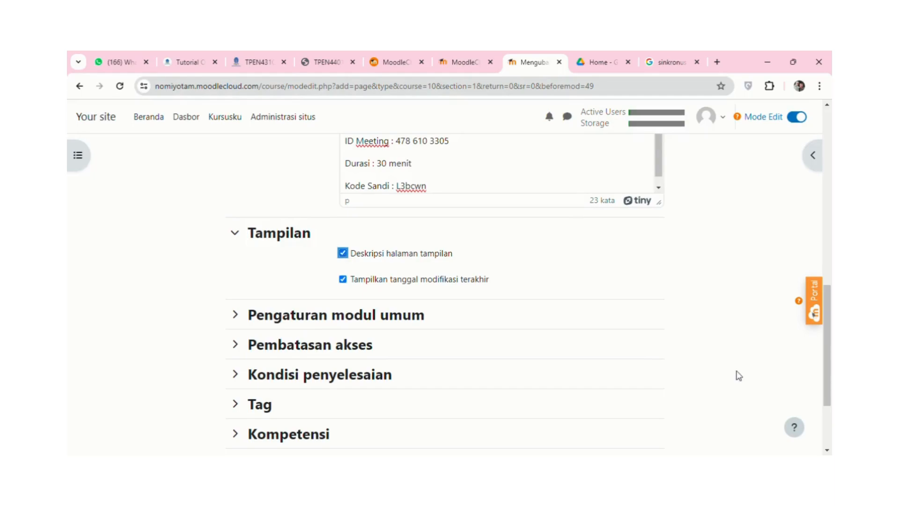
{"action": "left_click", "coordinate": [367, 321]}
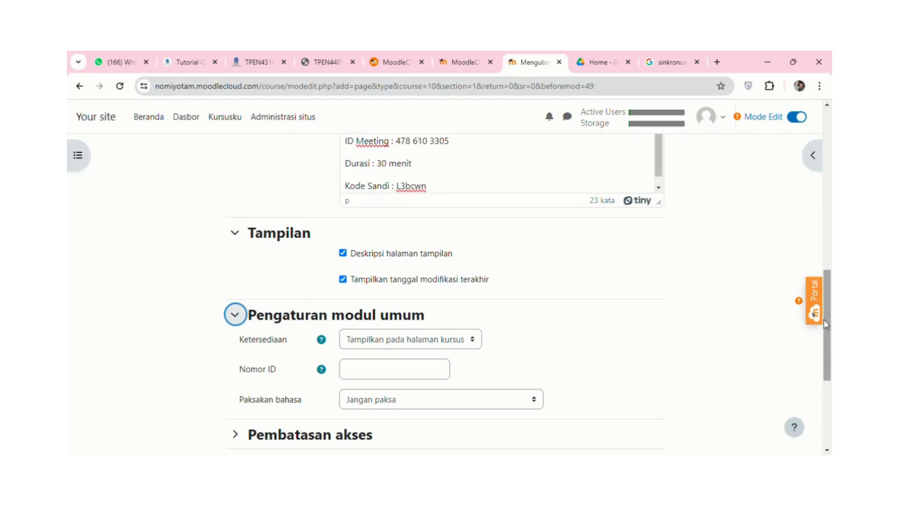
{"action": "left_click_drag", "start_coordinate": [830, 312], "coordinate": [830, 379]}
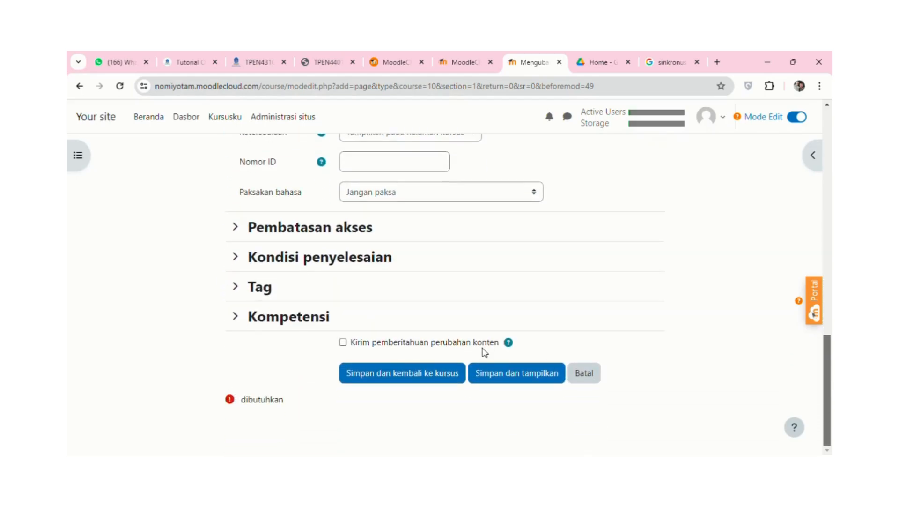
{"action": "left_click", "coordinate": [496, 378]}
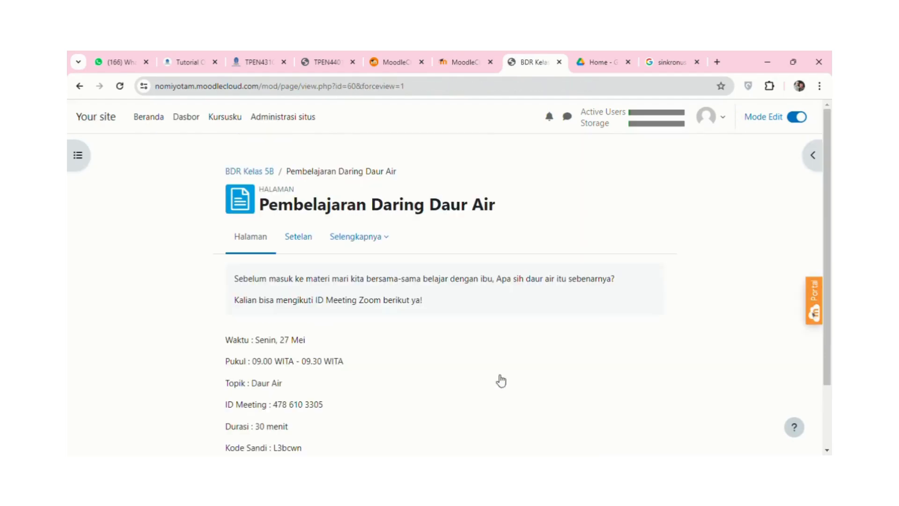
Step: Review the saved Pembelajaran Daring Daur Air page and return to the BDR Kelas 5B course page
{"action": "left_click_drag", "start_coordinate": [831, 300], "coordinate": [829, 379]}
{"action": "scroll", "coordinate": [828, 379], "scroll_direction": "up", "scroll_amount": 2}
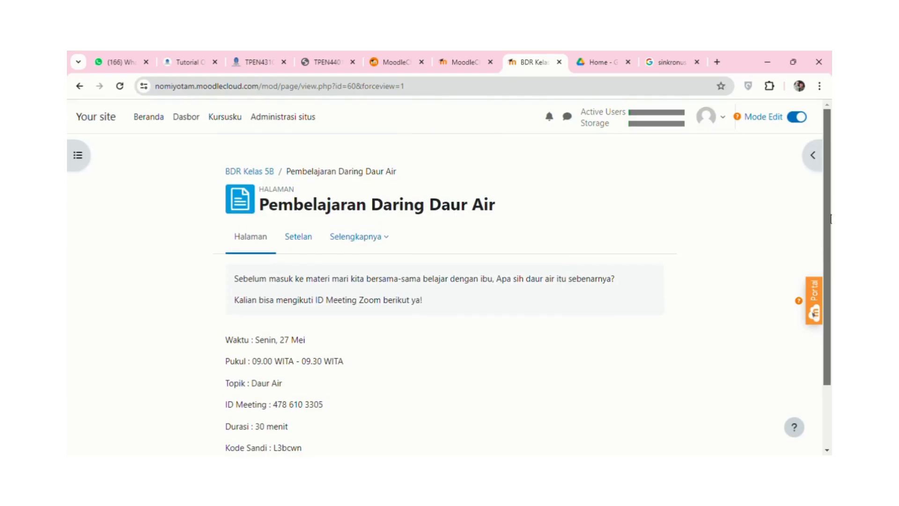
{"action": "left_click", "coordinate": [265, 172]}
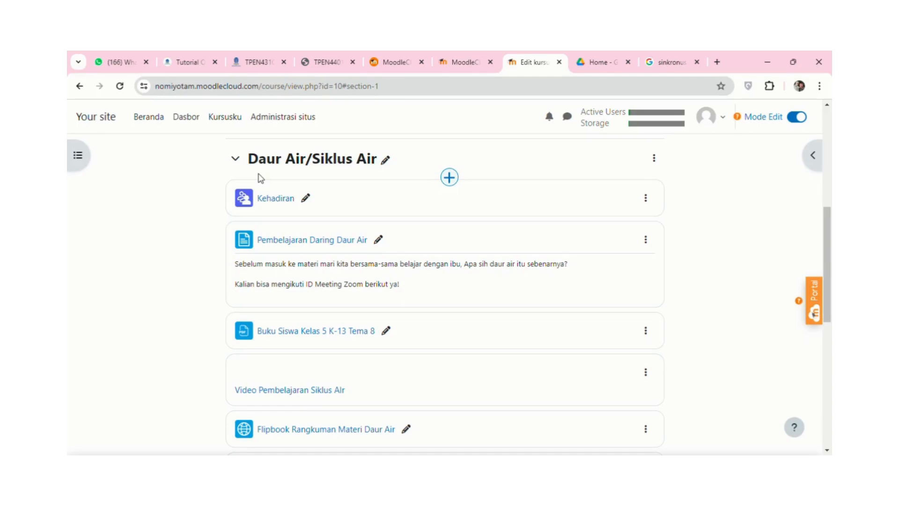
Step: Review the Pembelajaran Daring Daur Air page and the Google explanation of sinkronus and asinkronus, and return to the BDR Kelas 5B course page
{"action": "left_click", "coordinate": [337, 243]}
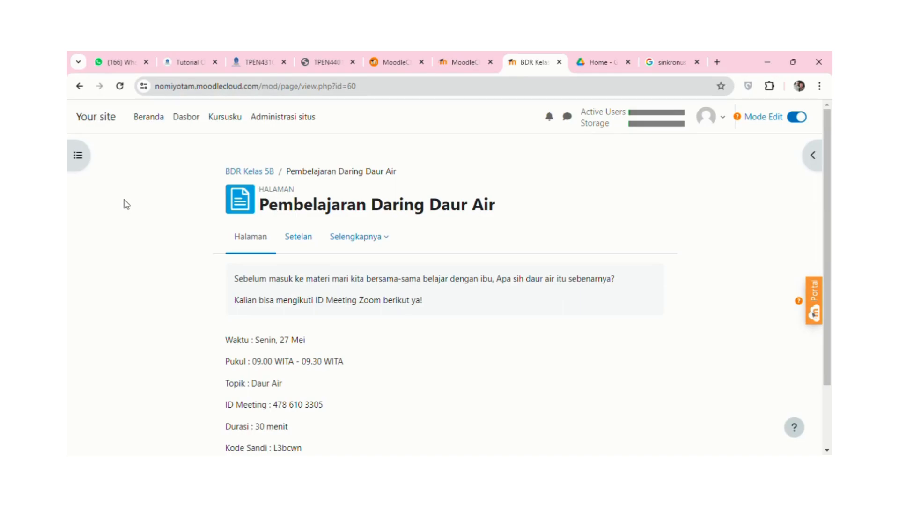
{"action": "left_click", "coordinate": [670, 68]}
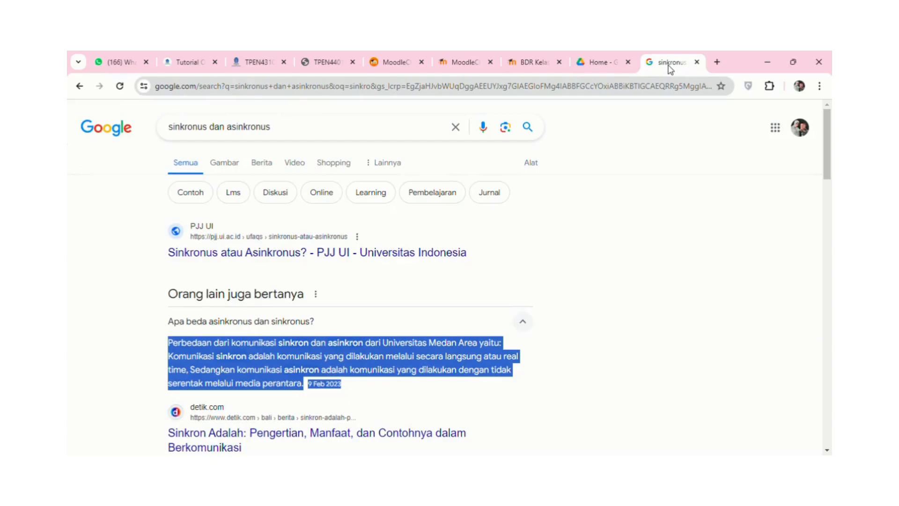
{"action": "left_click", "coordinate": [528, 62]}
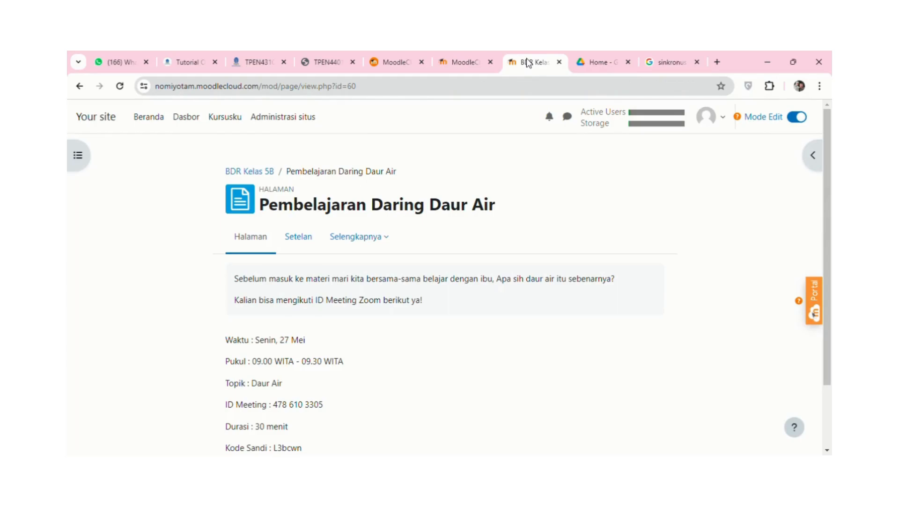
{"action": "left_click", "coordinate": [244, 171]}
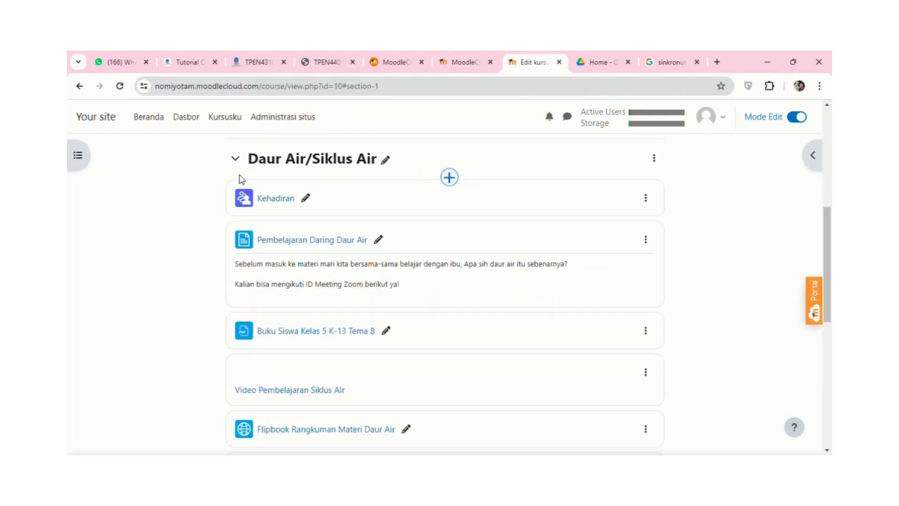
Step: Open the Soal Evaluasi Daur Air link, look over its Google Forms quiz, and return to the BDR Kelas 5B course page
{"action": "left_click_drag", "start_coordinate": [831, 298], "coordinate": [832, 438]}
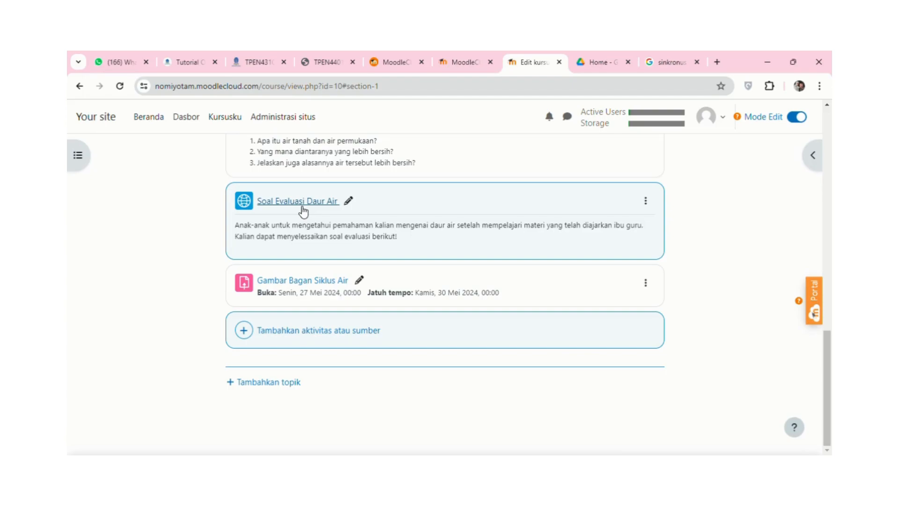
{"action": "left_click", "coordinate": [302, 208]}
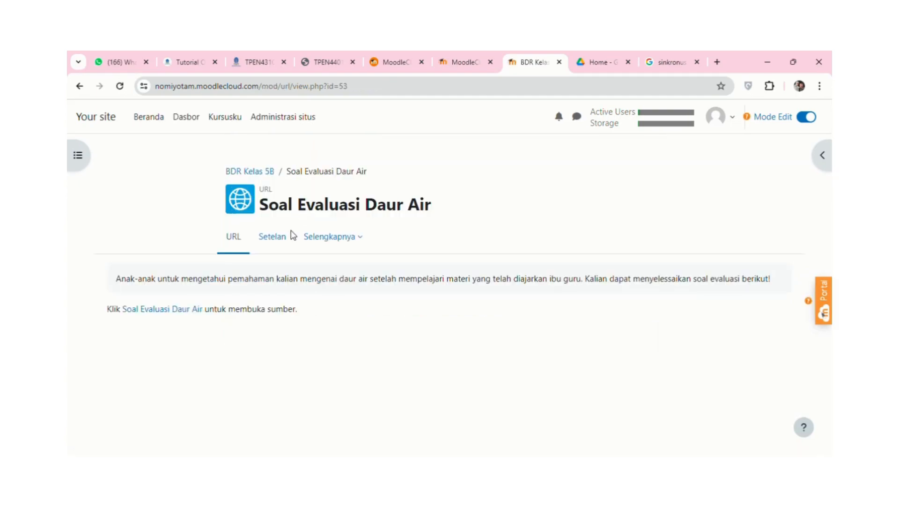
{"action": "left_click", "coordinate": [171, 310]}
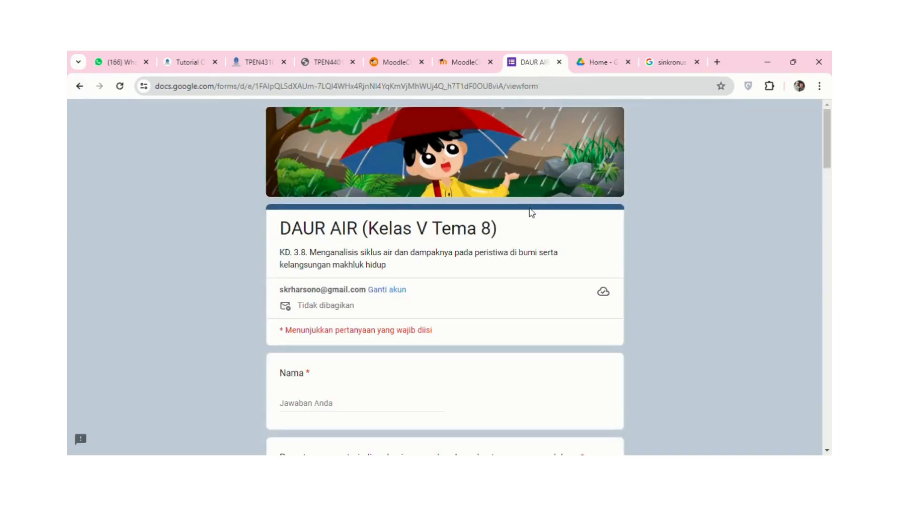
{"action": "left_click_drag", "start_coordinate": [829, 164], "coordinate": [831, 122]}
{"action": "left_click", "coordinate": [79, 86]}
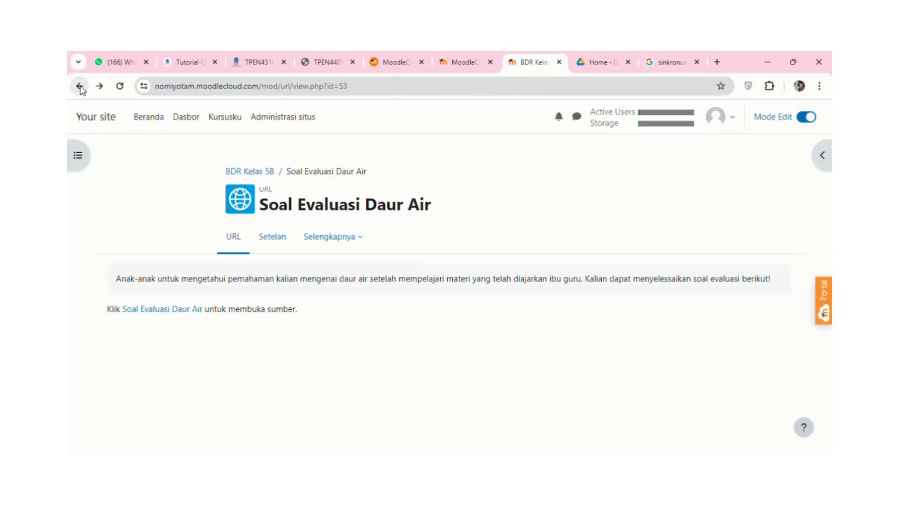
{"action": "left_click", "coordinate": [260, 174]}
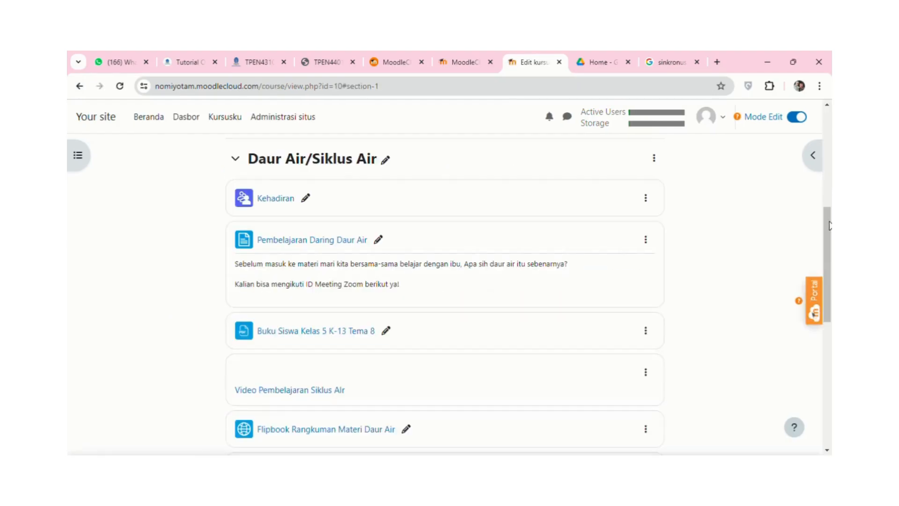
Step: Examine the whole course page from the Pendahuluan section down to the last Daur Air/Siklus Air activity, Gambar Bagan Siklus Air
{"action": "left_click_drag", "start_coordinate": [829, 234], "coordinate": [831, 133]}
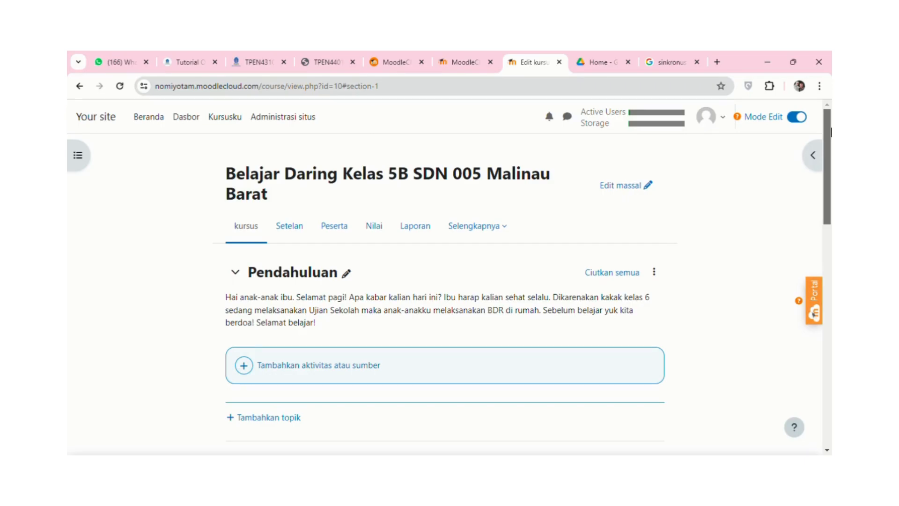
{"action": "left_click_drag", "start_coordinate": [832, 133], "coordinate": [831, 262]}
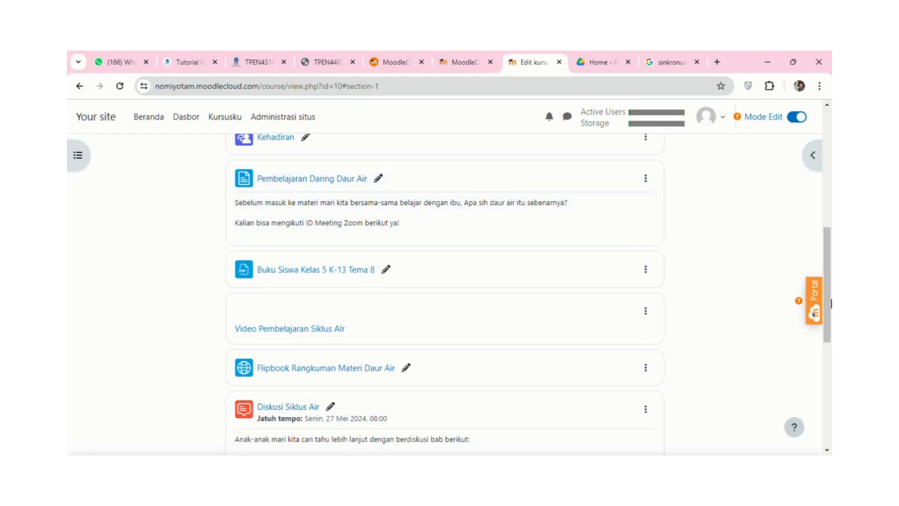
{"action": "left_click_drag", "start_coordinate": [830, 311], "coordinate": [830, 325]}
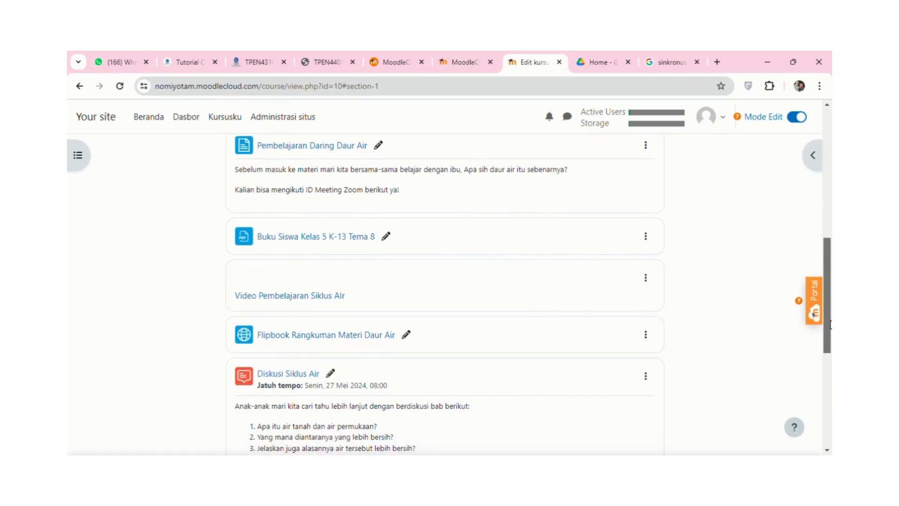
{"action": "left_click_drag", "start_coordinate": [830, 324], "coordinate": [831, 340]}
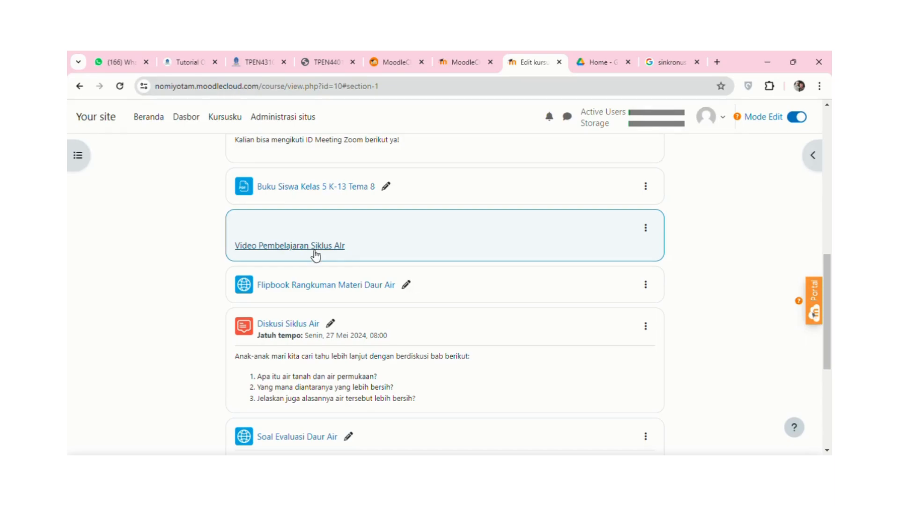
{"action": "left_click_drag", "start_coordinate": [831, 319], "coordinate": [832, 355]}
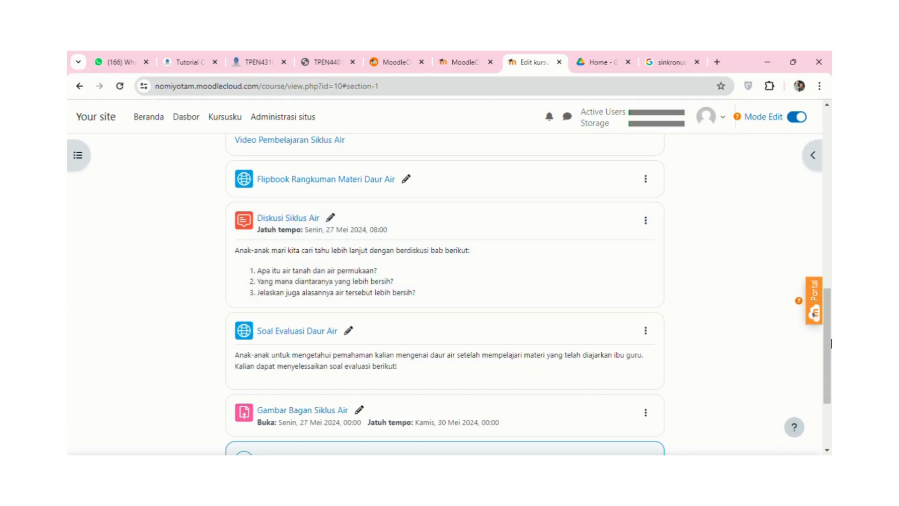
{"action": "scroll", "coordinate": [831, 343], "scroll_direction": "down", "scroll_amount": 2}
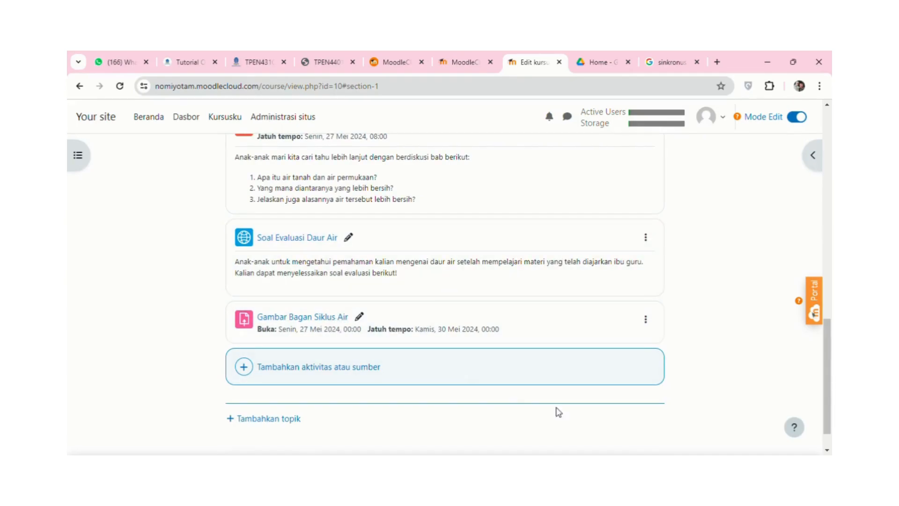
Step: Turn off edit mode for the course and switch the role to Siswa to view the course as a student
{"action": "left_click_drag", "start_coordinate": [830, 380], "coordinate": [812, 118]}
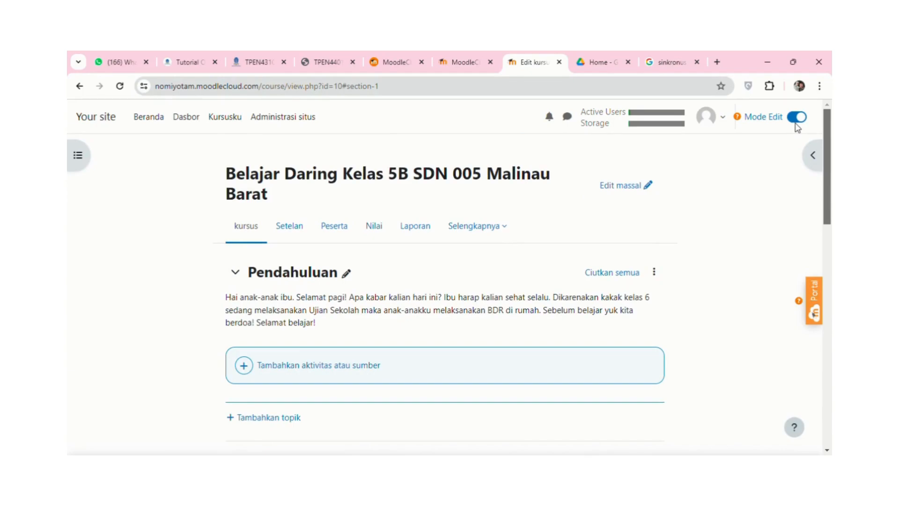
{"action": "left_click", "coordinate": [796, 120]}
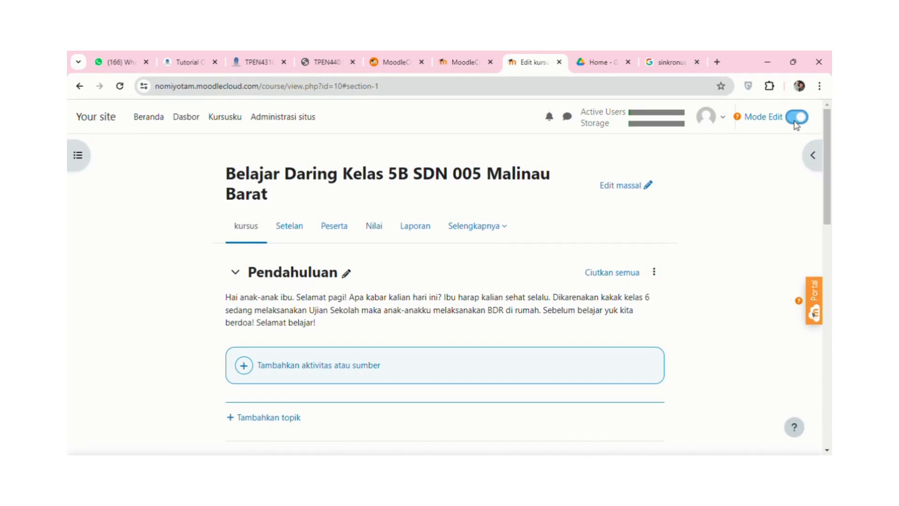
{"action": "left_click", "coordinate": [720, 129]}
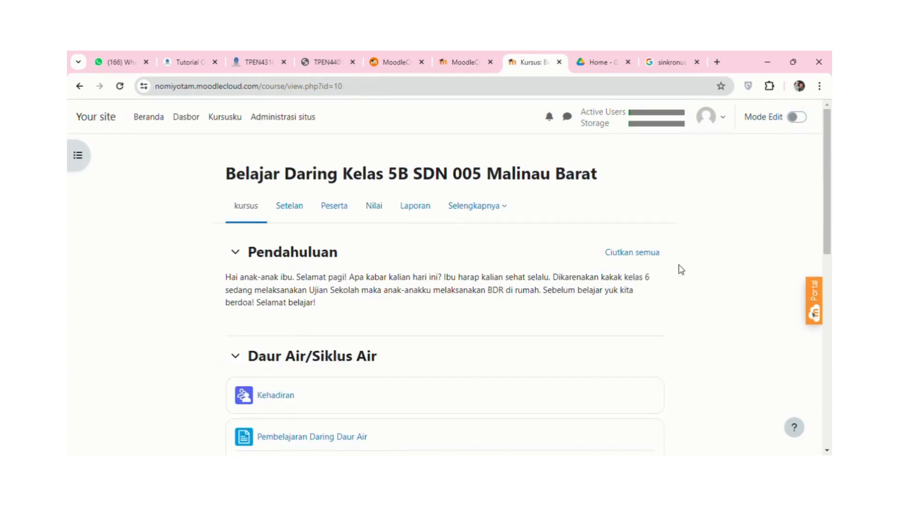
{"action": "left_click", "coordinate": [710, 131]}
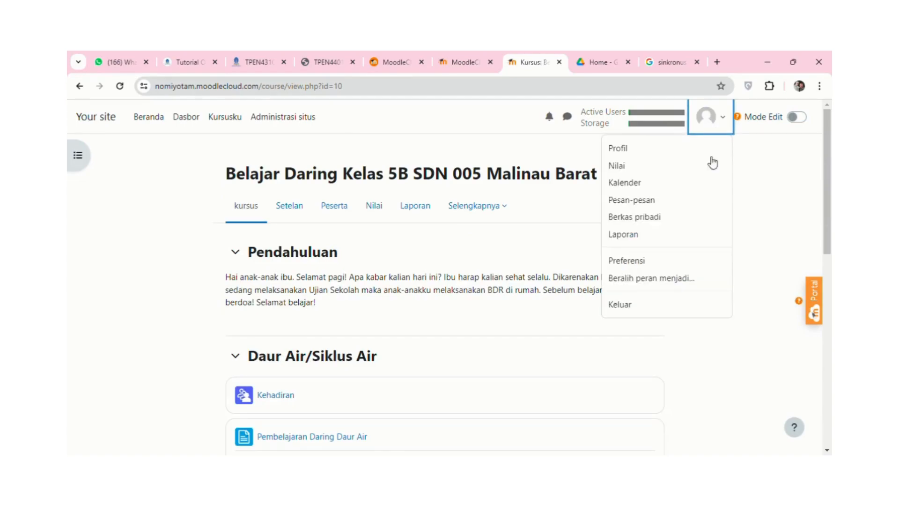
{"action": "left_click", "coordinate": [677, 279]}
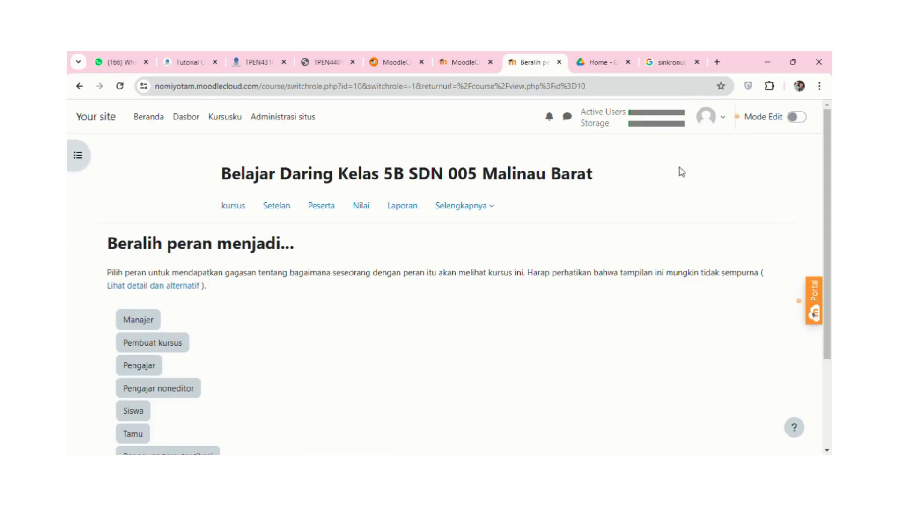
{"action": "left_click", "coordinate": [136, 414]}
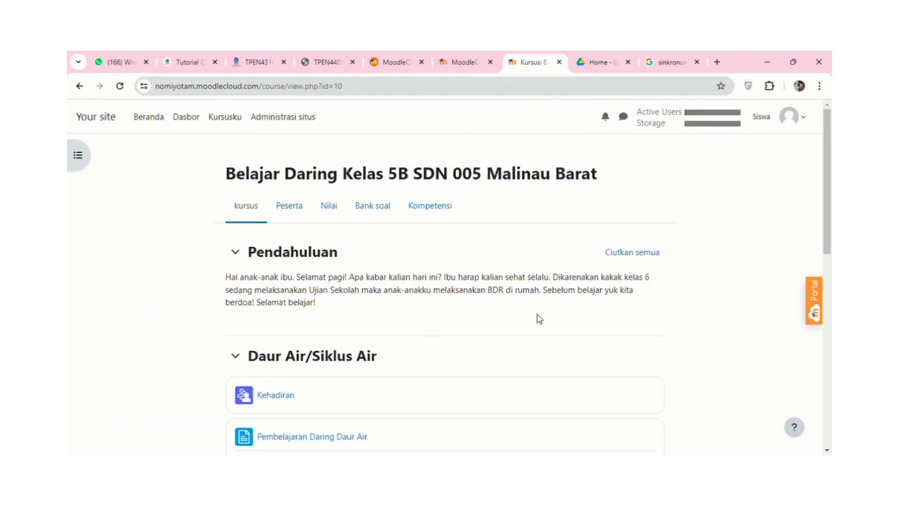
{"action": "left_click_drag", "start_coordinate": [831, 191], "coordinate": [829, 160]}
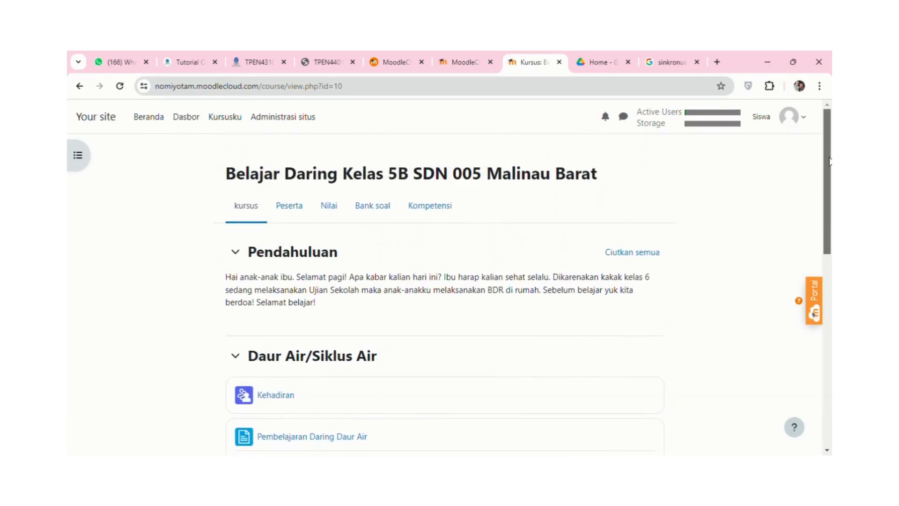